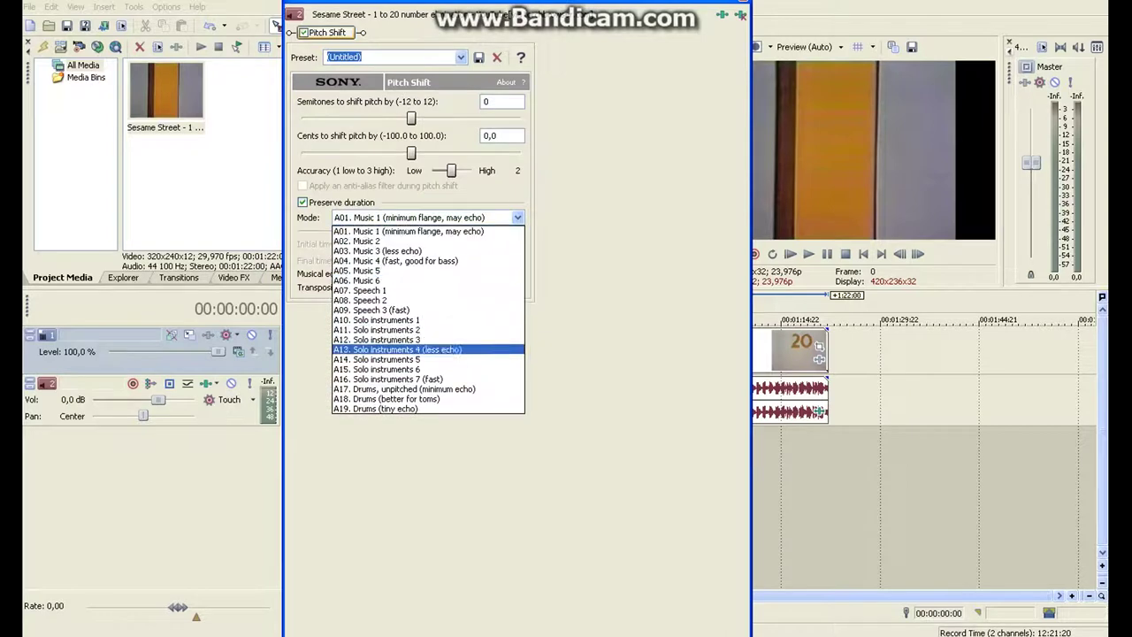
Set the first audio track's Pitch Shift to -12 semitones with mode A17. Drums, unpitched (minimum echo).
left_click(428, 389)
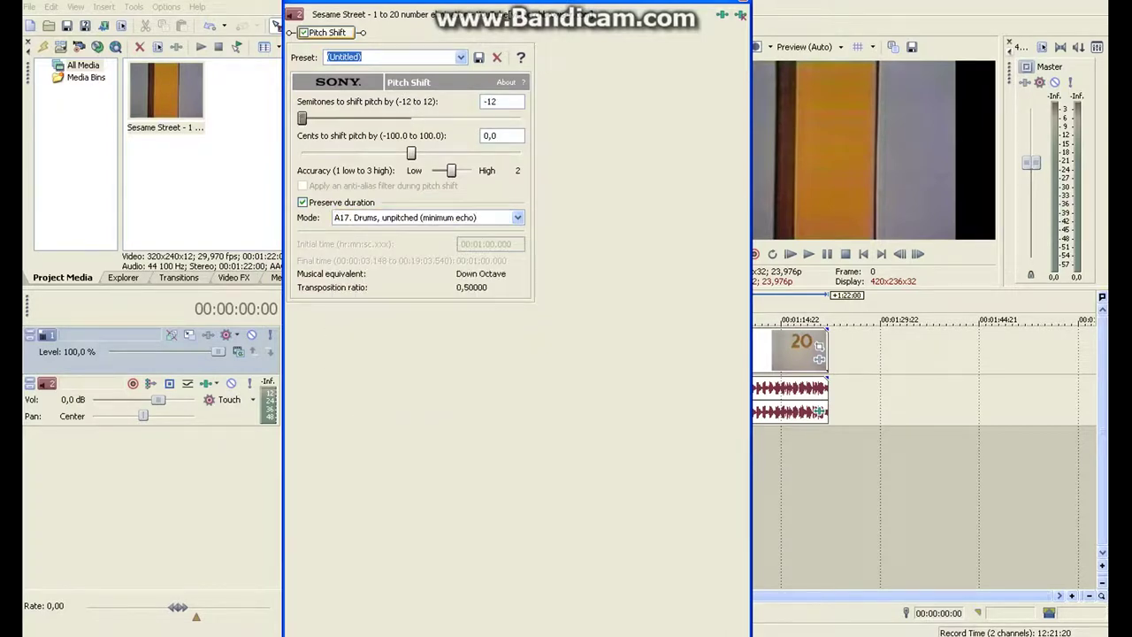
key("alt+F4")
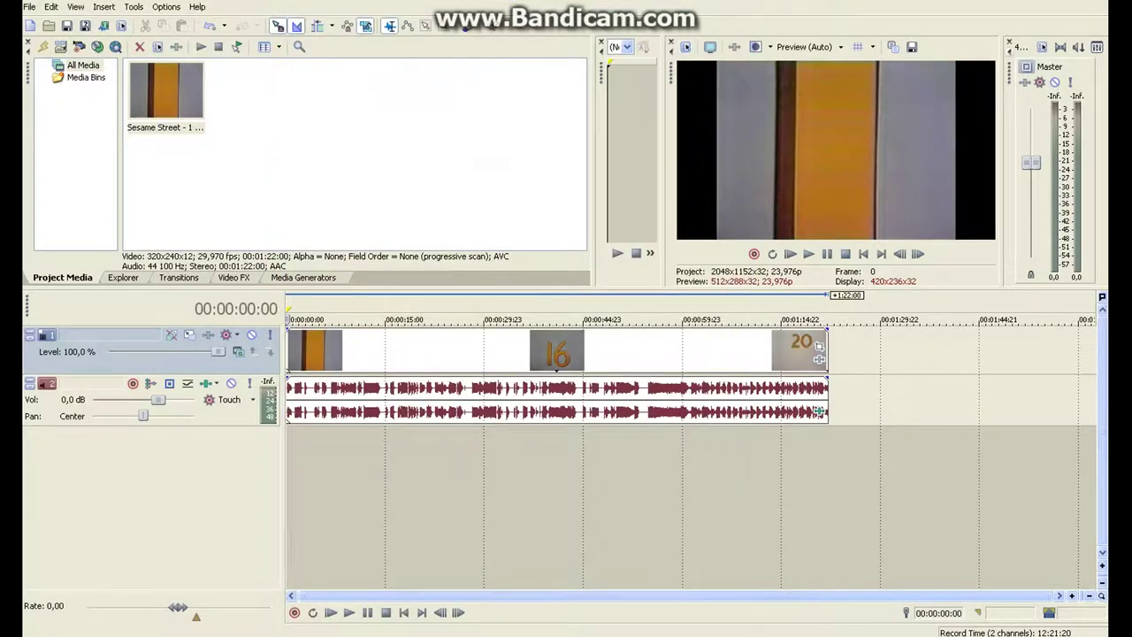
Duplicate the audio event onto a new track 3 and set the copy's pitch shift to -5 semitones.
right_click(392, 414)
left_click(423, 152)
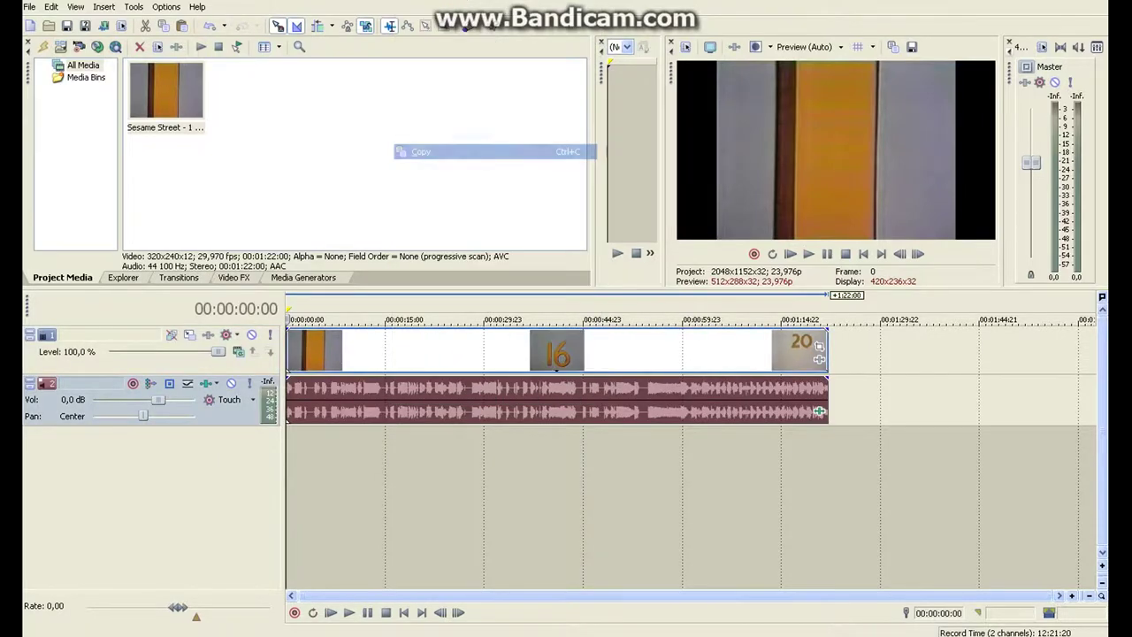
key("ctrl+v")
left_click_drag(392, 399, 392, 451)
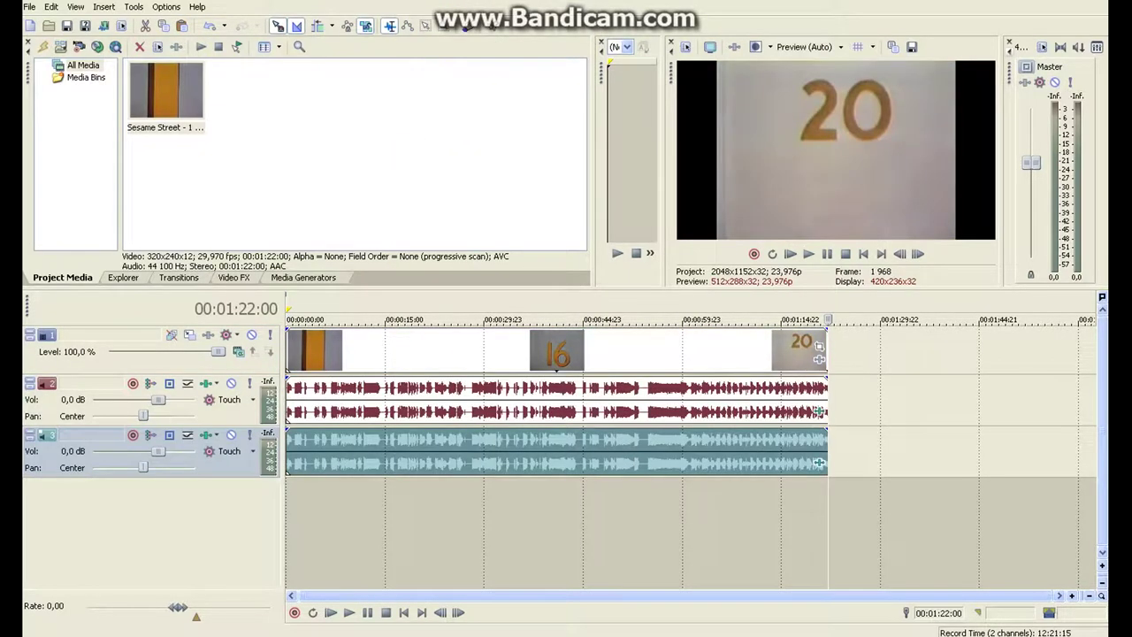
left_click(819, 462)
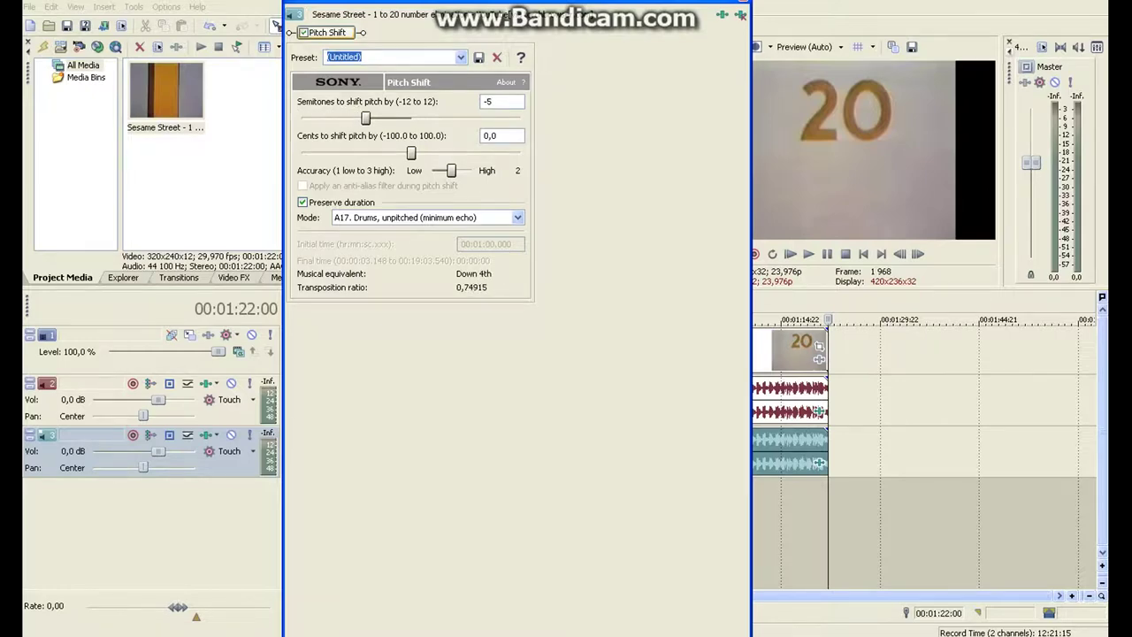
key("alt+F4")
Copy track 3's audio event to the start of a new track 4 and set its pitch shift to 0 semitones.
key("ctrl+Home")
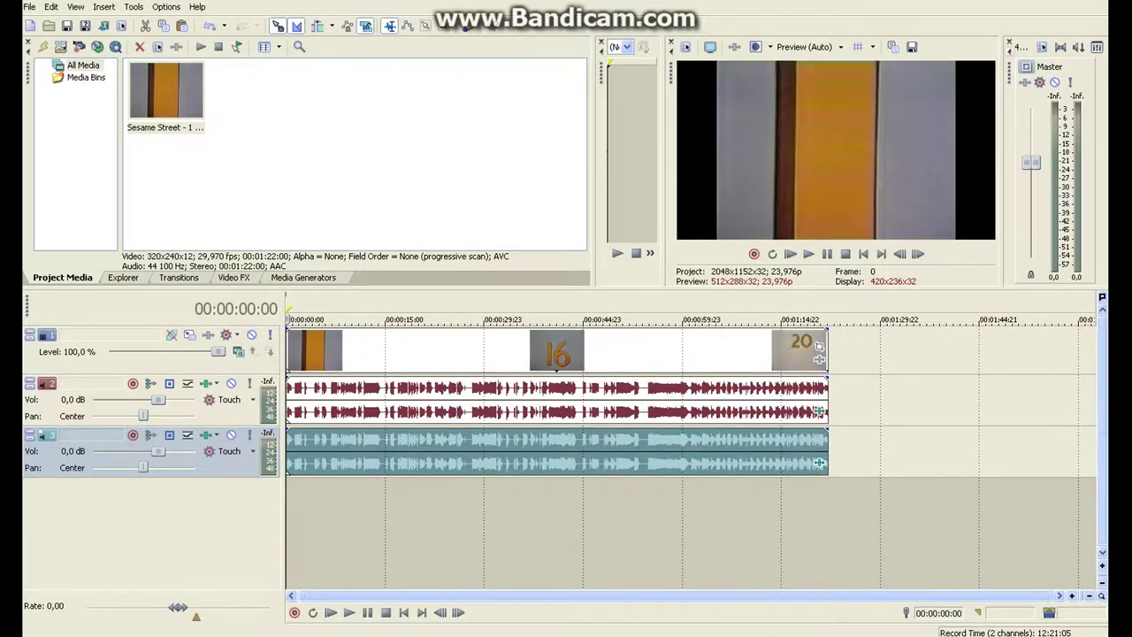
right_click(406, 458)
left_click(429, 204)
key("ctrl+v")
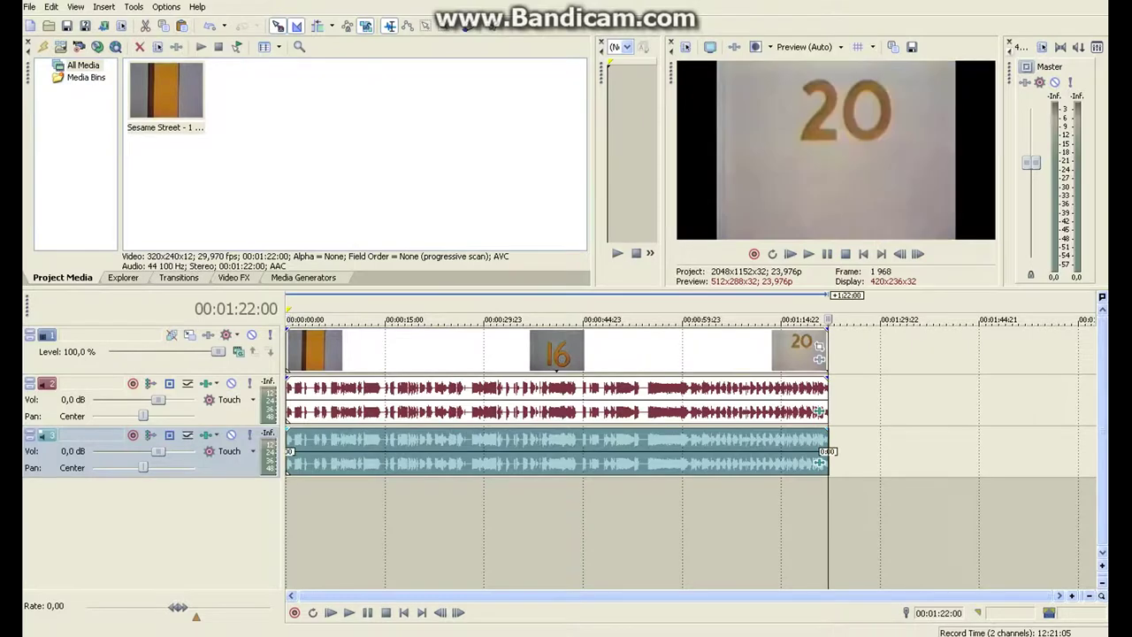
key("KP_2")
left_click(819, 514)
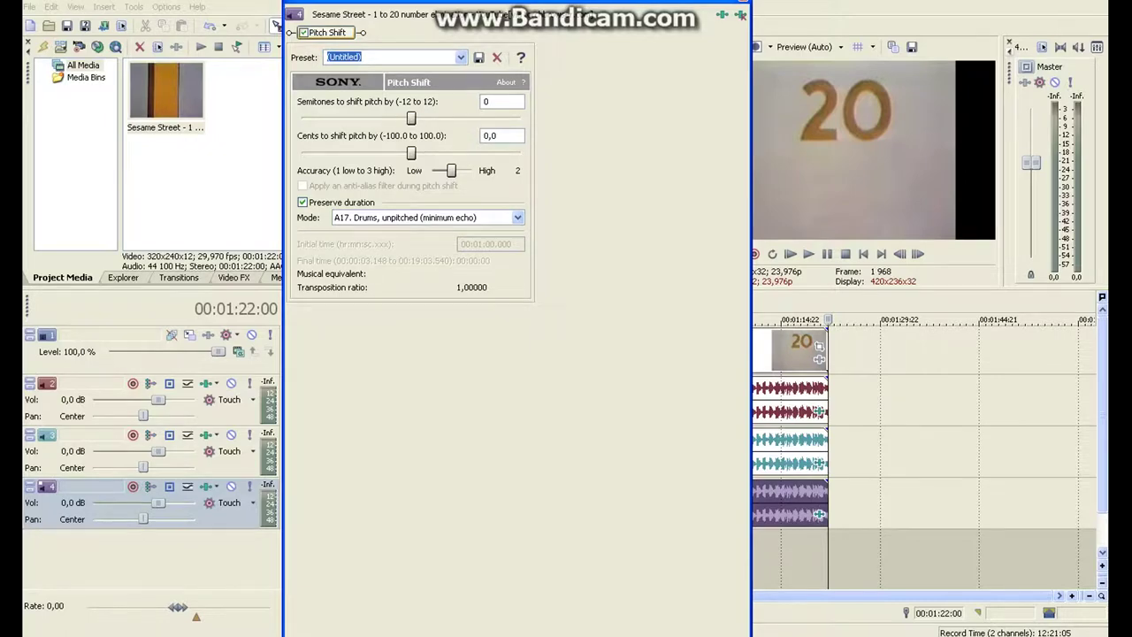
key("alt+F4")
Copy track 4's audio event to the start of a new track 5 and set its pitch shift to 4 semitones.
left_click(1079, 319)
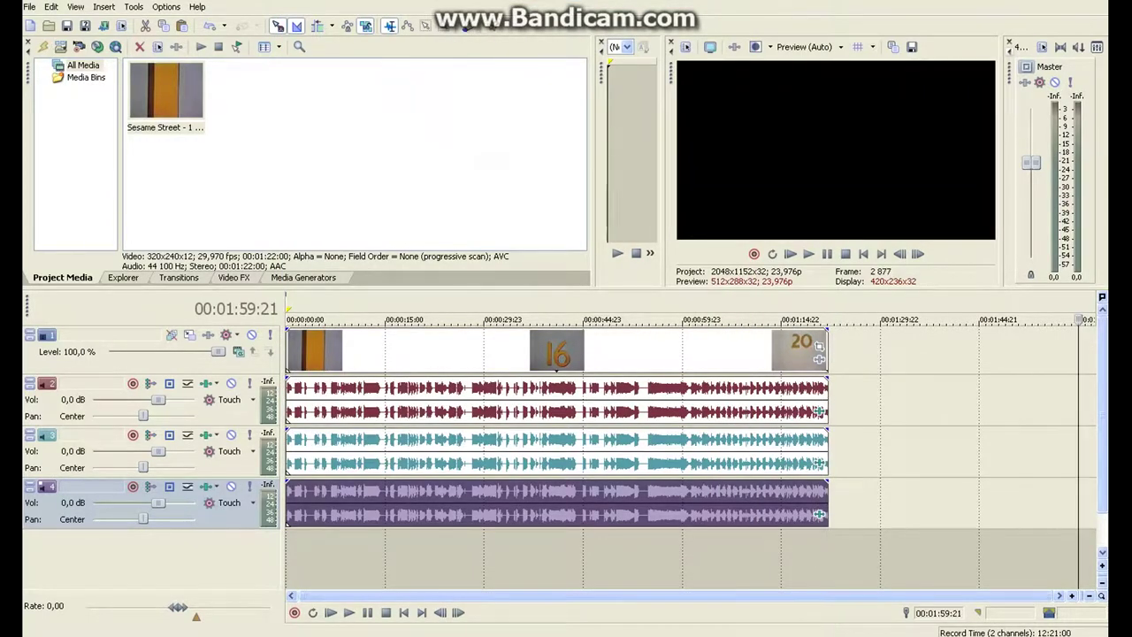
left_click_drag(1078, 319, 286, 319)
right_click(584, 497)
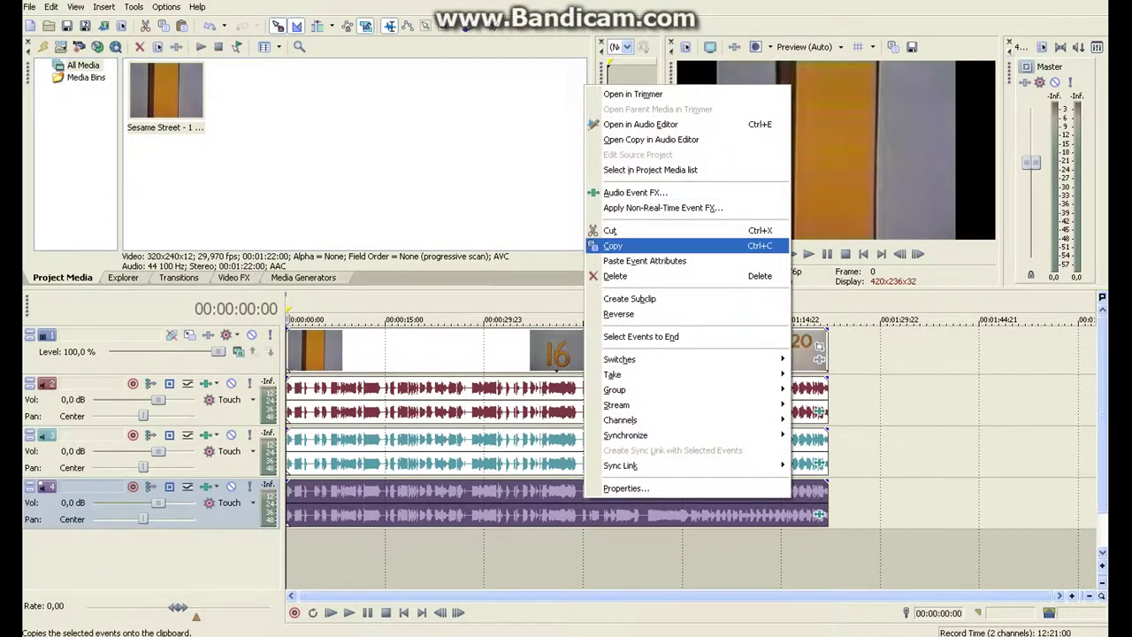
left_click(612, 245)
key("ctrl+v")
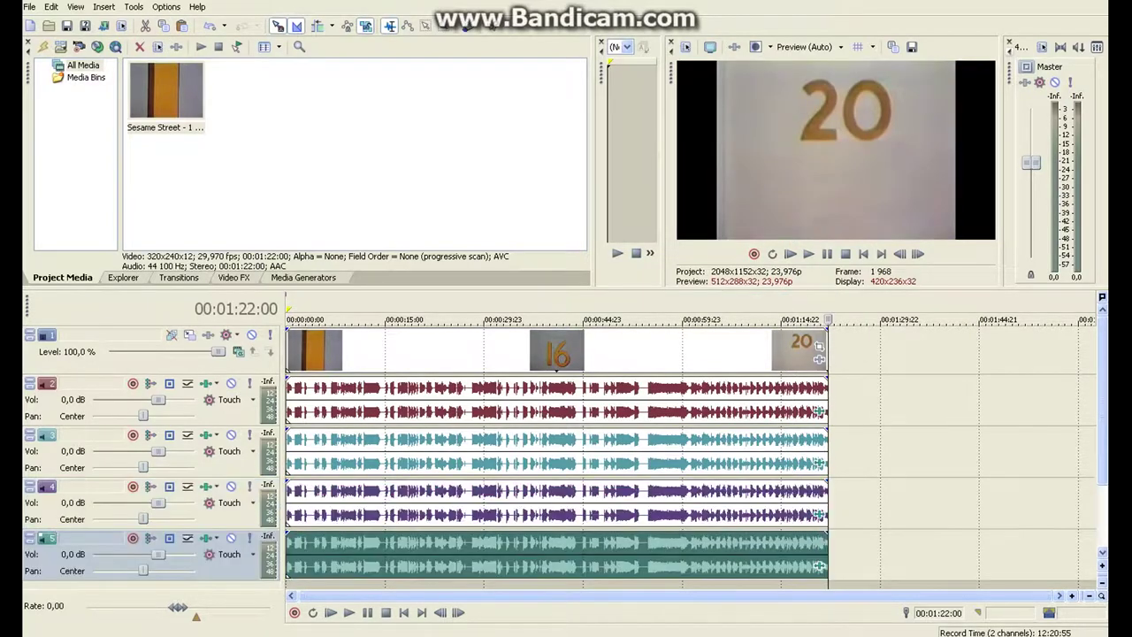
left_click(820, 566)
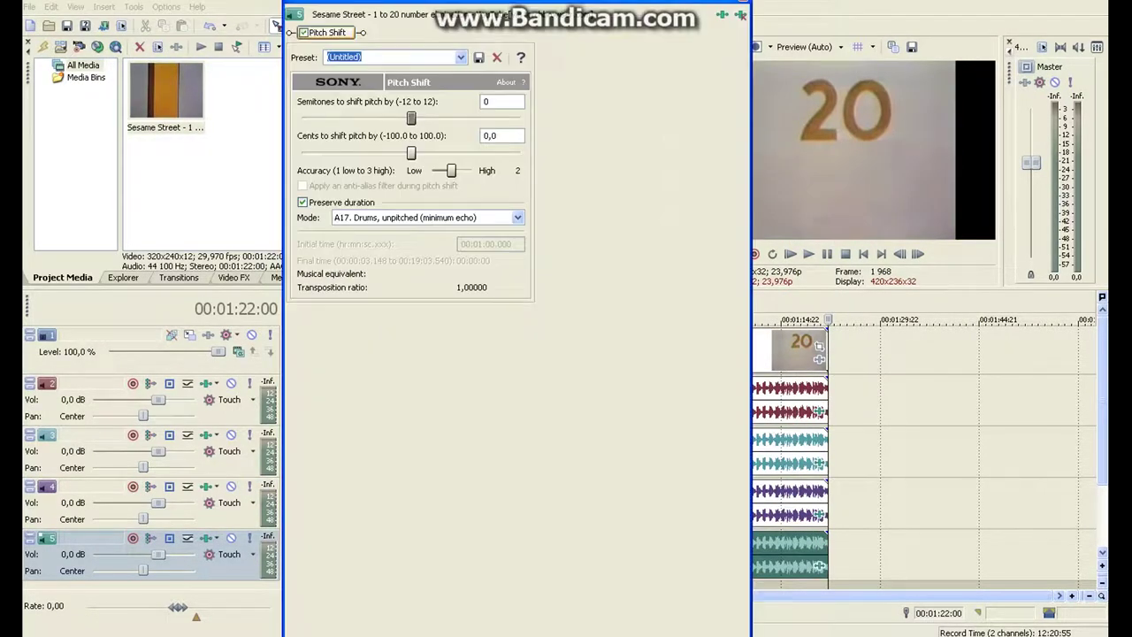
key("Right")
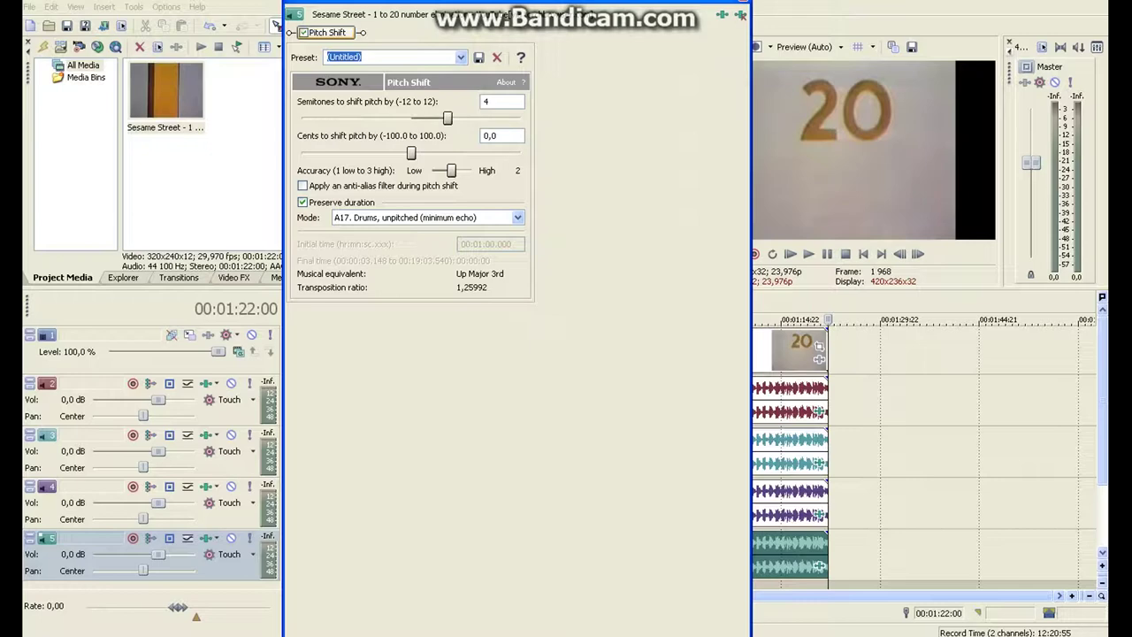
key("alt+F4")
Copy track 5's audio event to the start of a new track 6 and adjust the copy's Pitch Shift effect.
left_click_drag(1102, 401, 1102, 433)
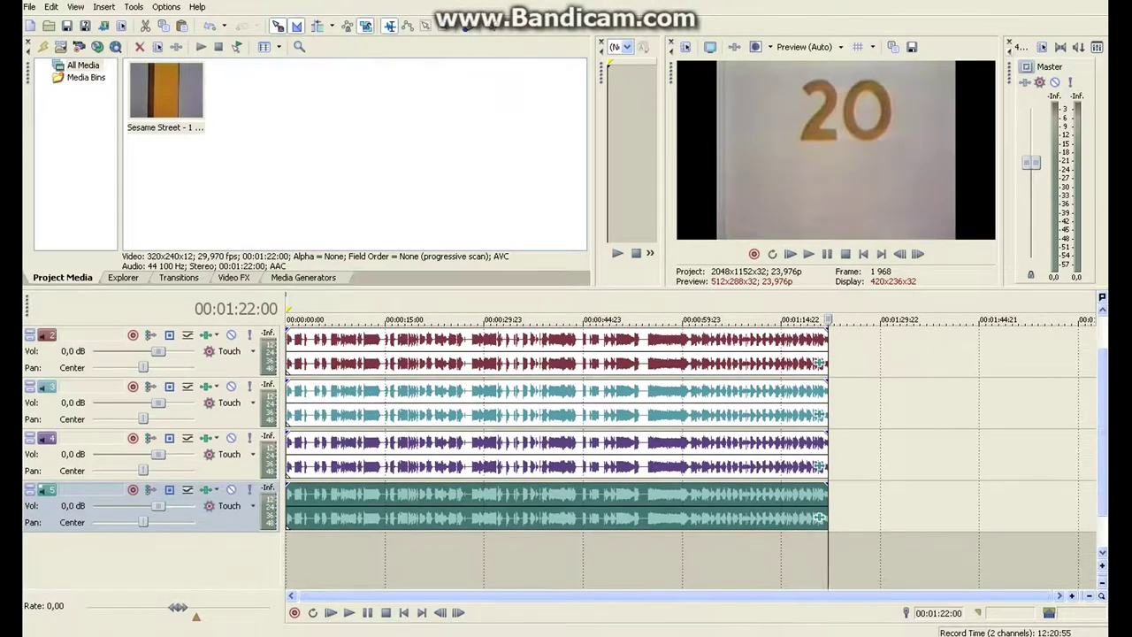
key("Home")
right_click(351, 494)
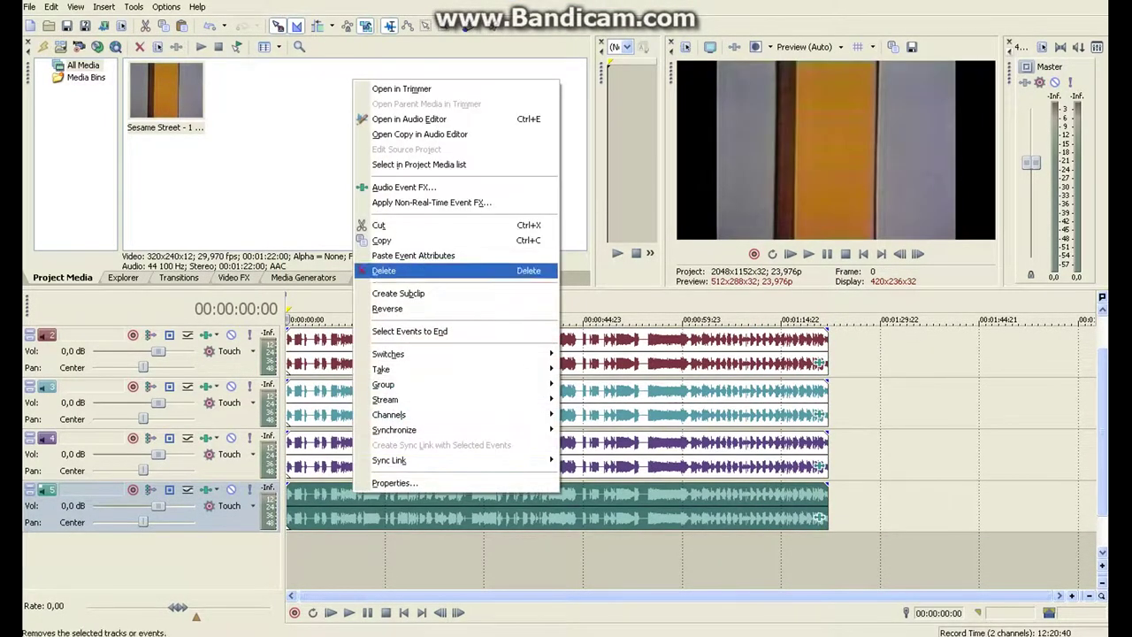
left_click(400, 241)
left_click_drag(825, 505, 825, 557, "ctrl")
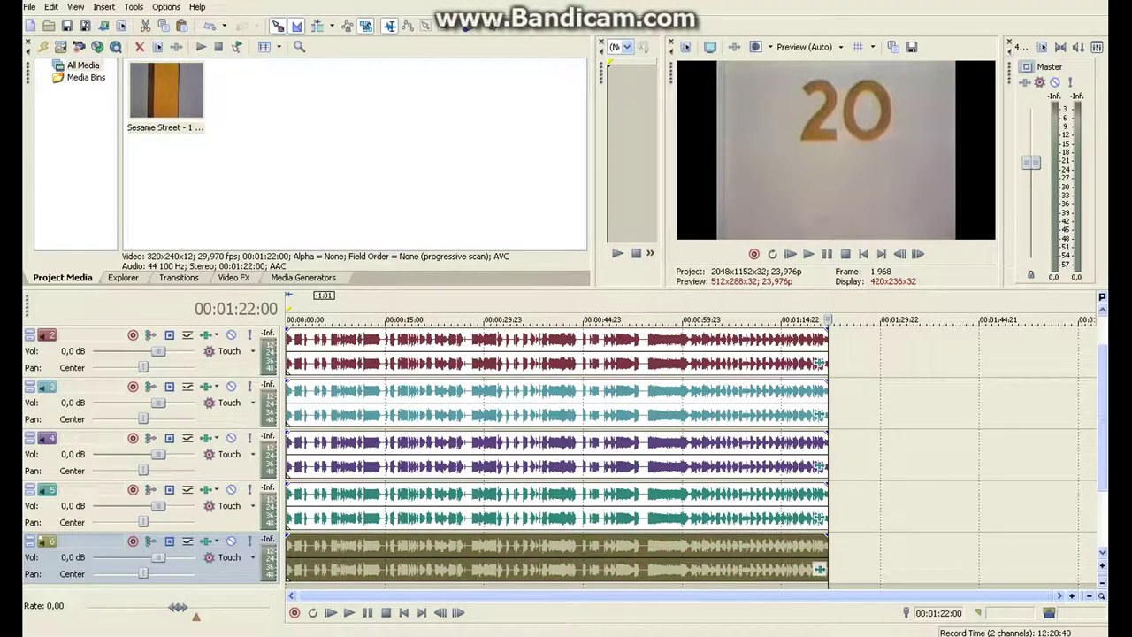
left_click(820, 569)
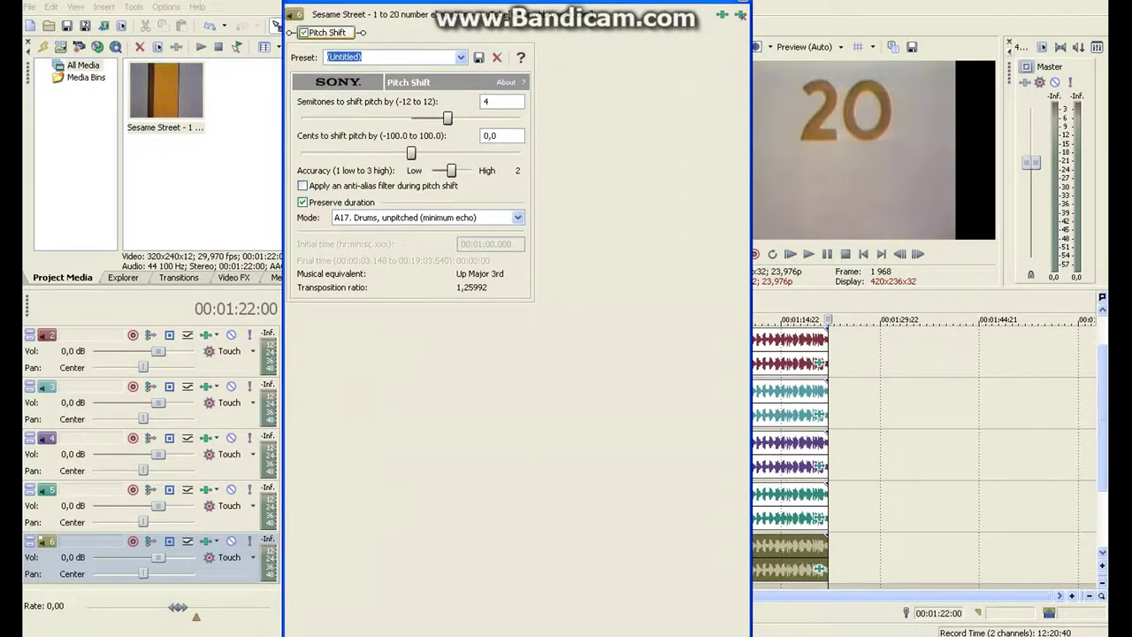
left_click(742, 1)
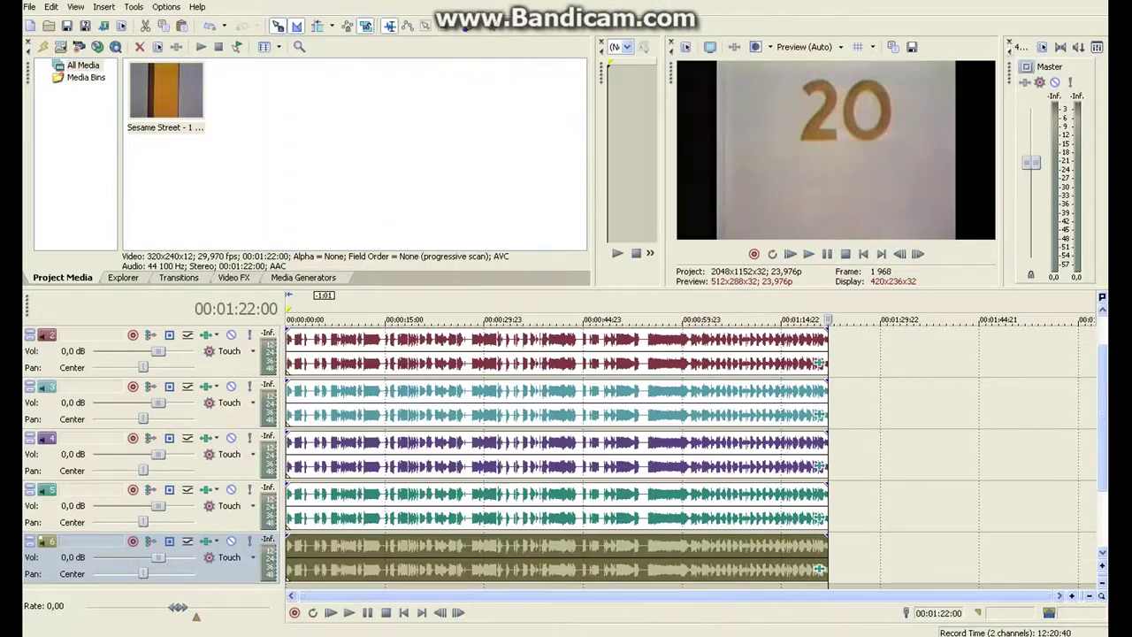
Copy track 6's audio event to the start of a new track 7 and set its pitch shift to 12 semitones.
left_click_drag(1102, 417, 1102, 446)
key("ctrl+Home")
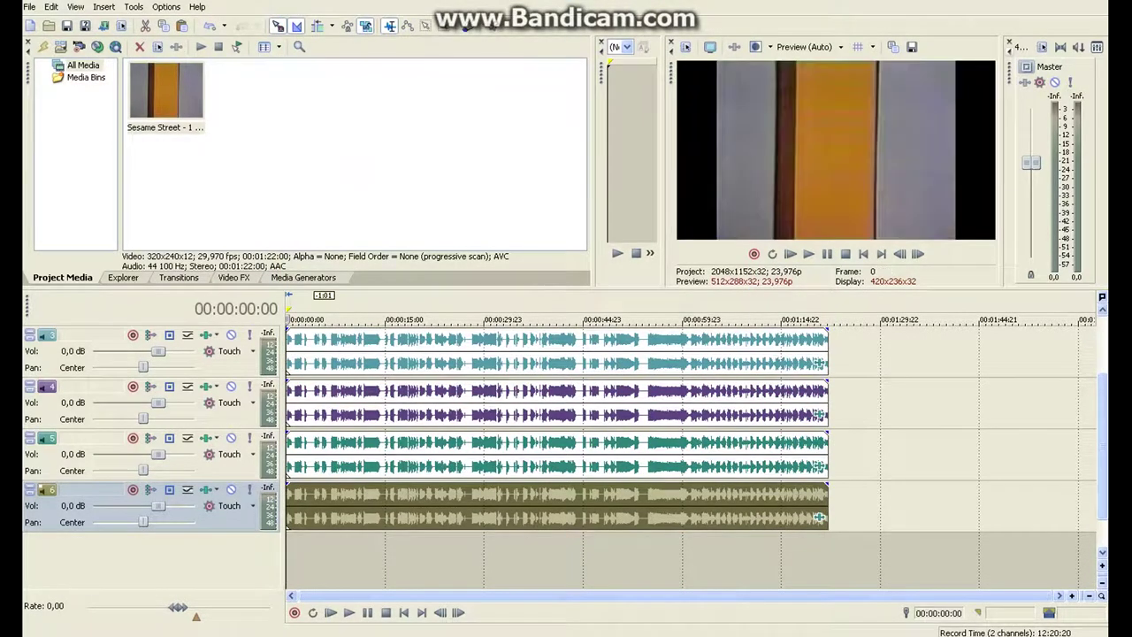
right_click(402, 519)
left_click(431, 264)
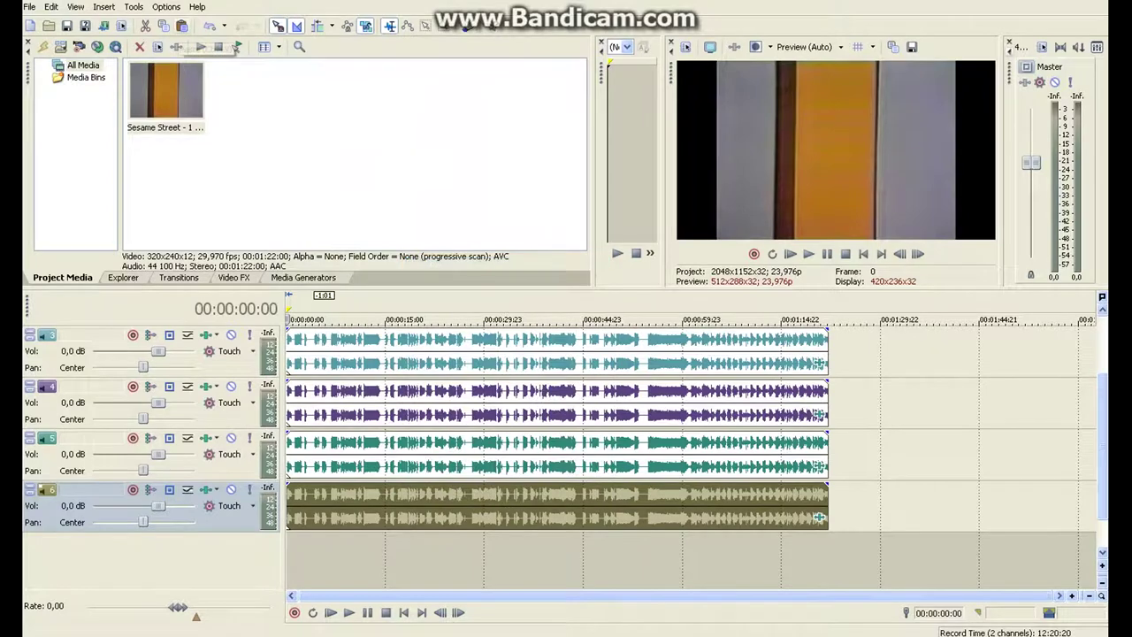
key("ctrl+v")
left_click_drag(557, 506, 558, 557)
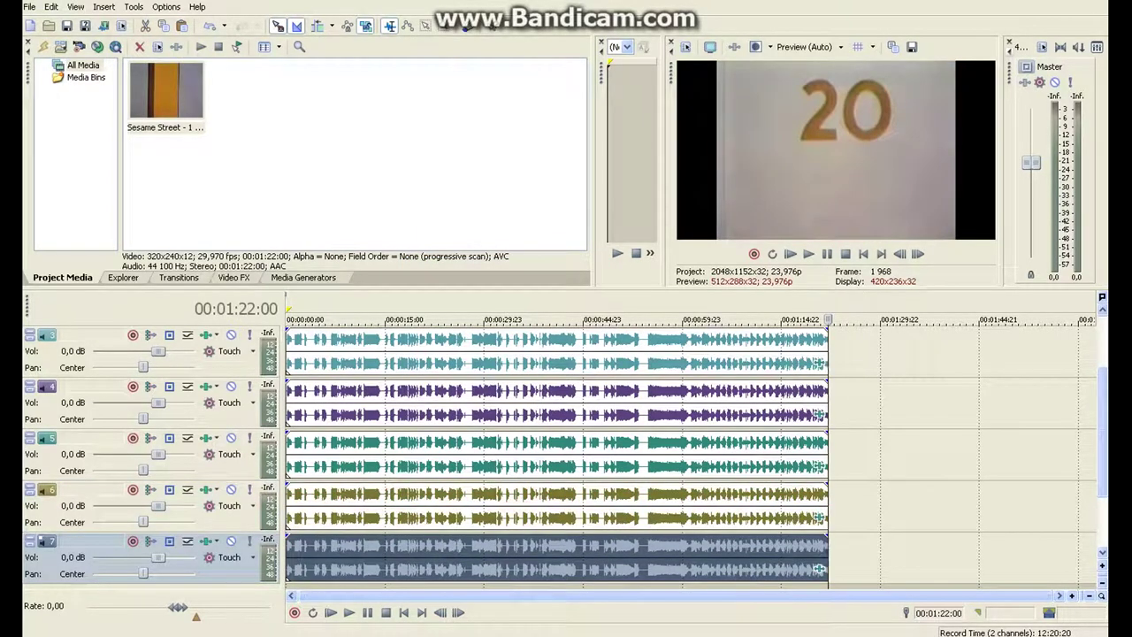
left_click(820, 569)
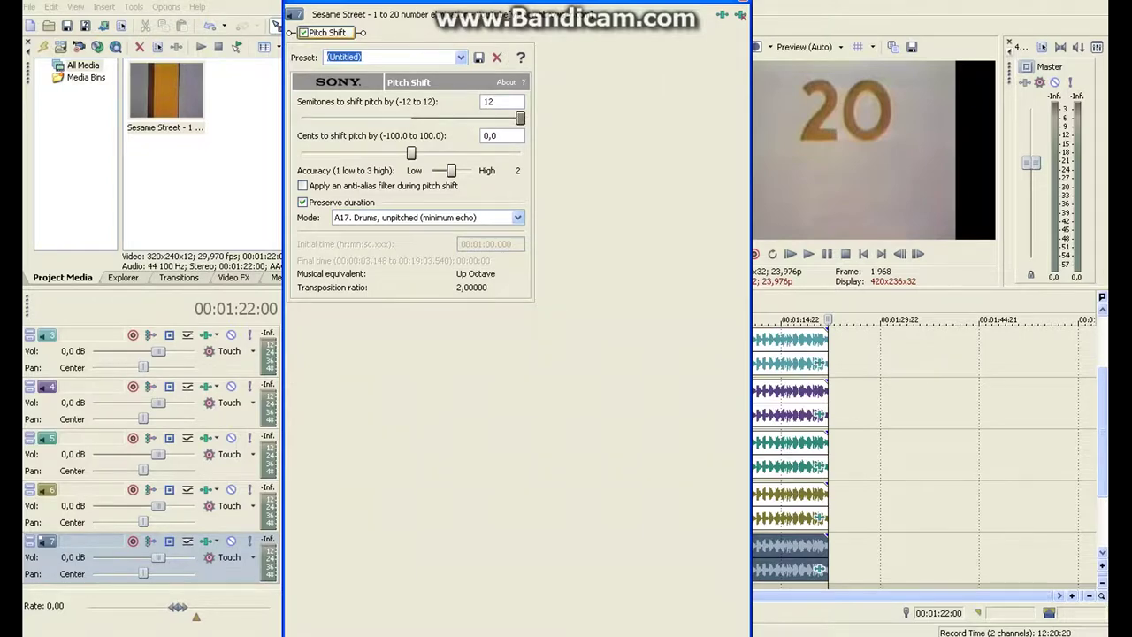
key("alt+F4")
Apply the Invert video effect with the 100% Inversion preset to the video event on track 1.
key("ctrl+Home")
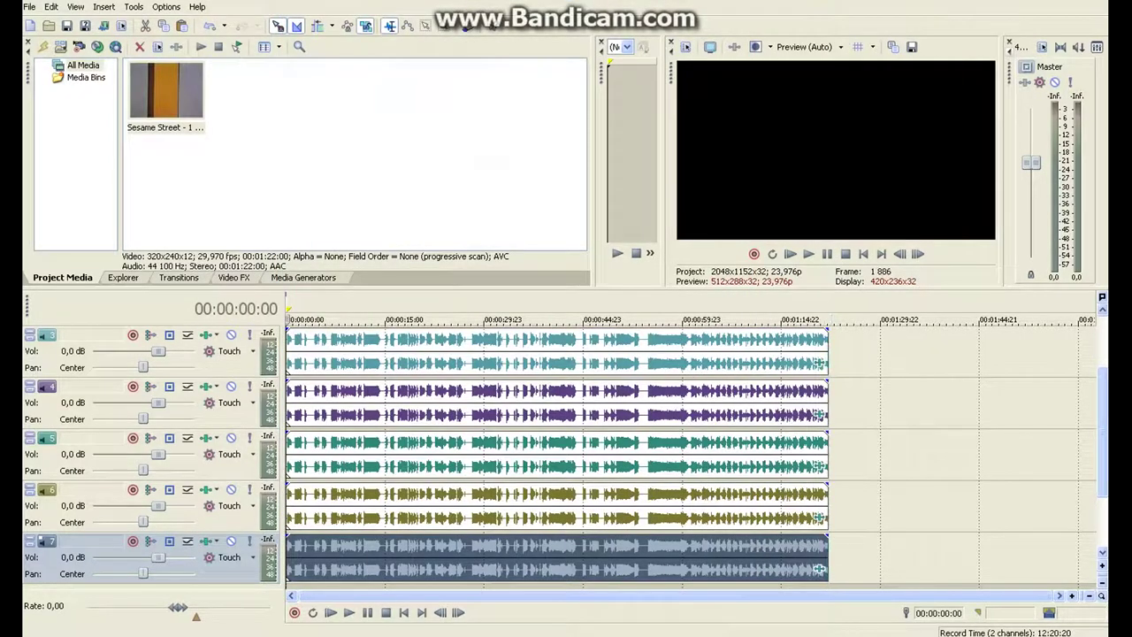
scroll(560, 456, "up", 2)
key("alt+8")
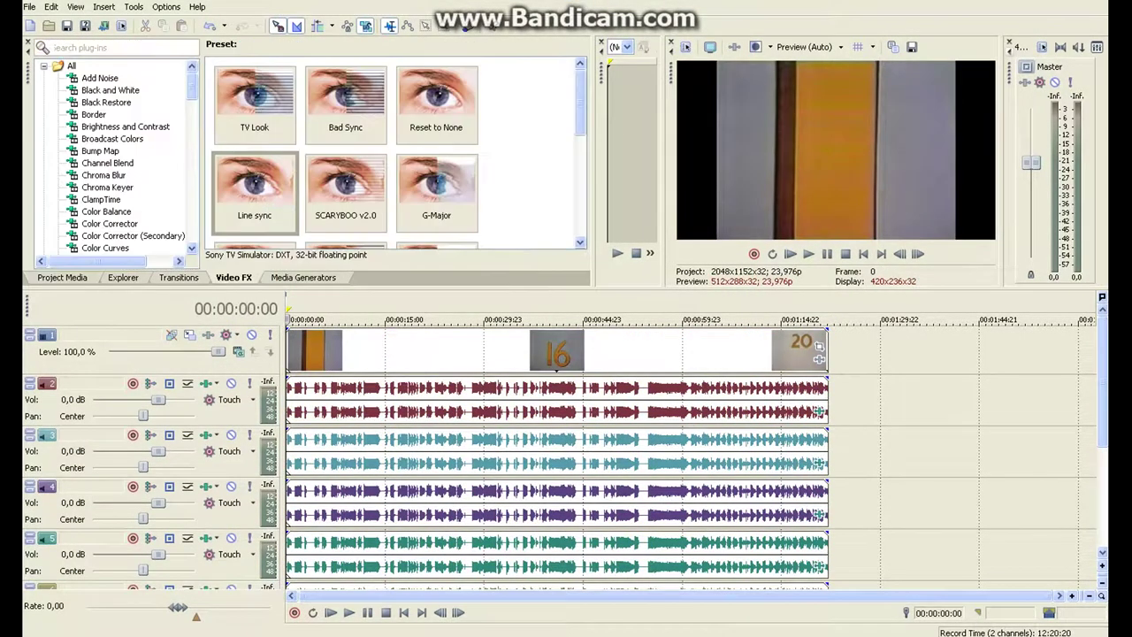
scroll(113, 159, "down", 10)
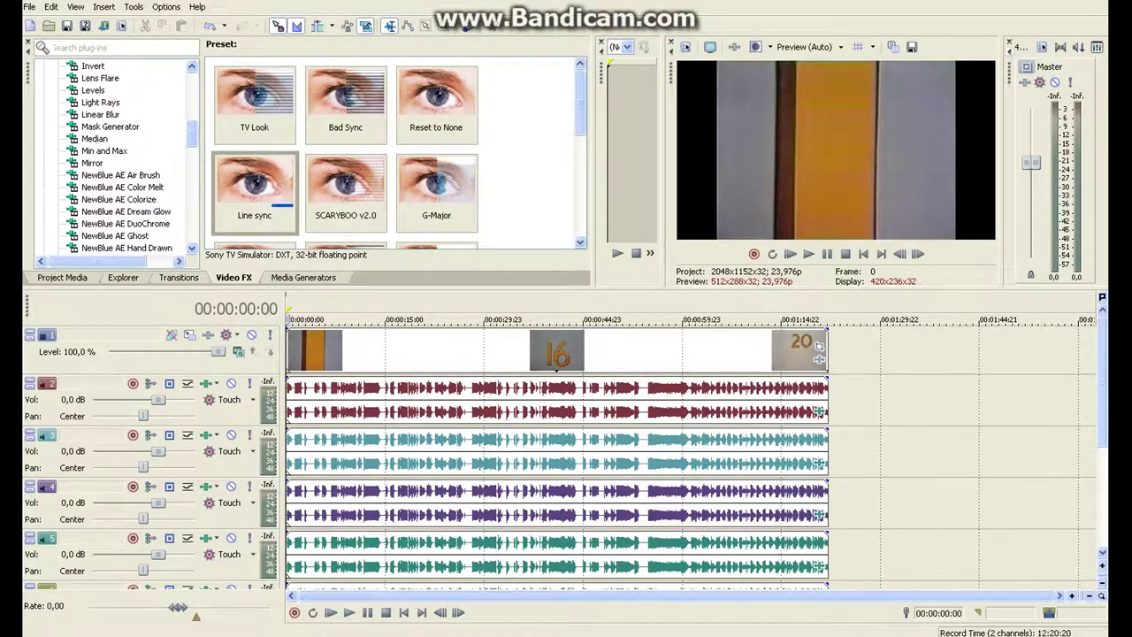
left_click(527, 99)
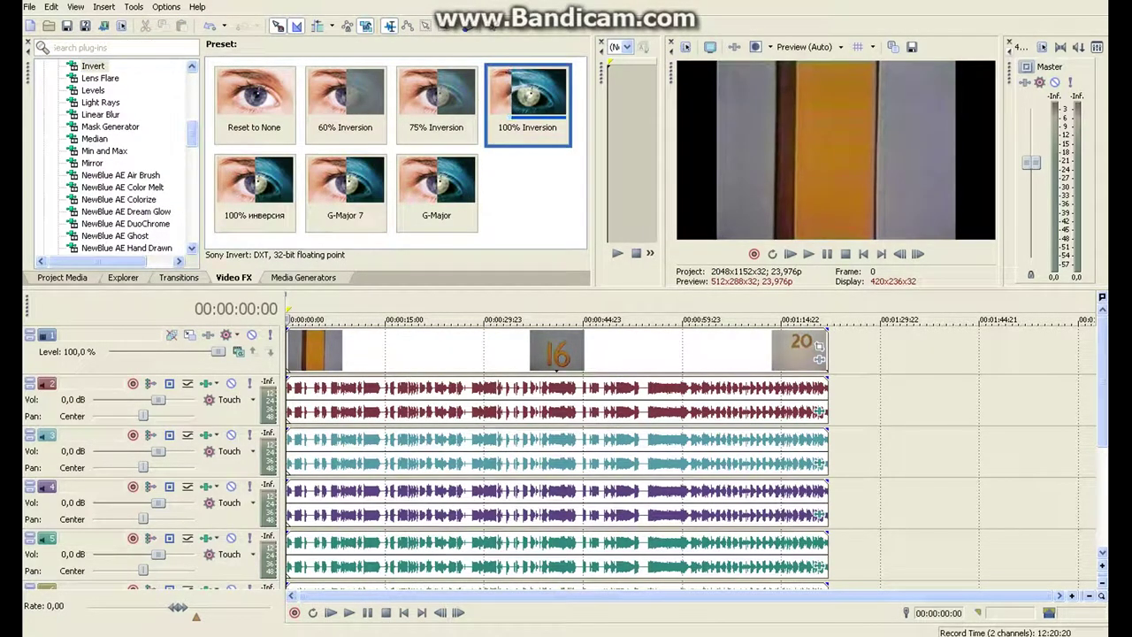
left_click_drag(527, 99, 556, 350)
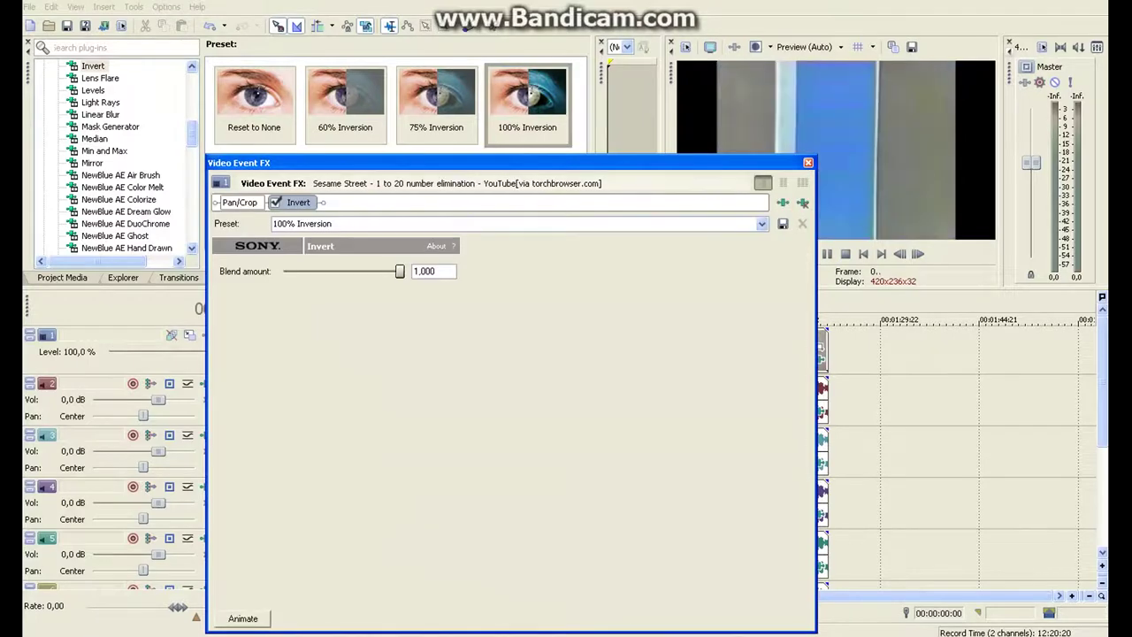
left_click(808, 163)
Play the project from the start to review the effect and decline Bandicam's online help page.
key("space")
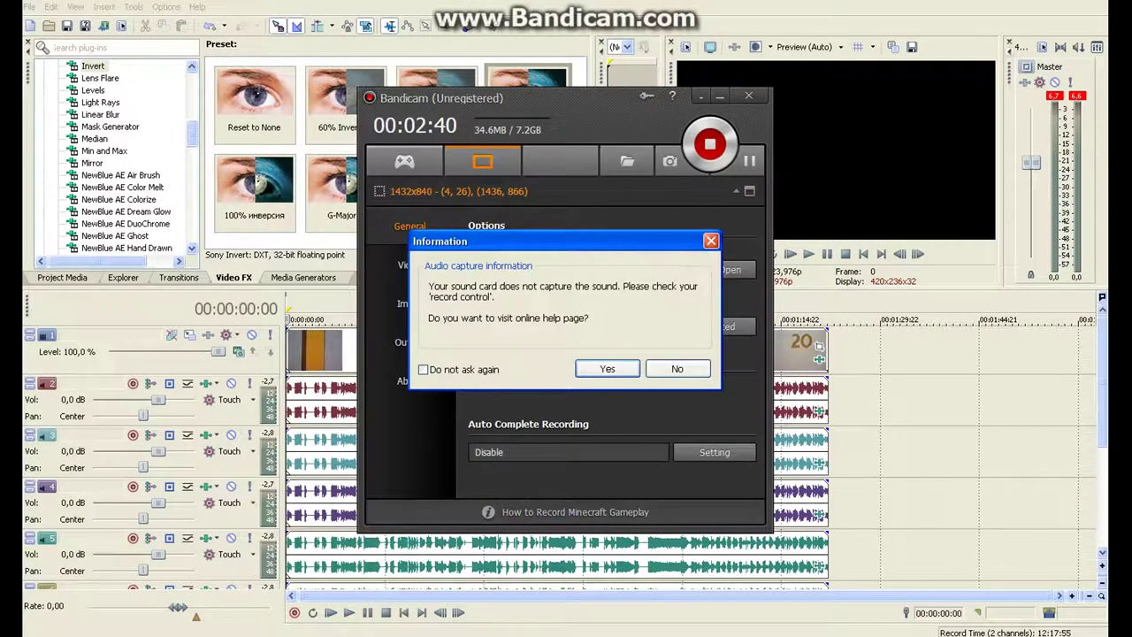
left_click(677, 368)
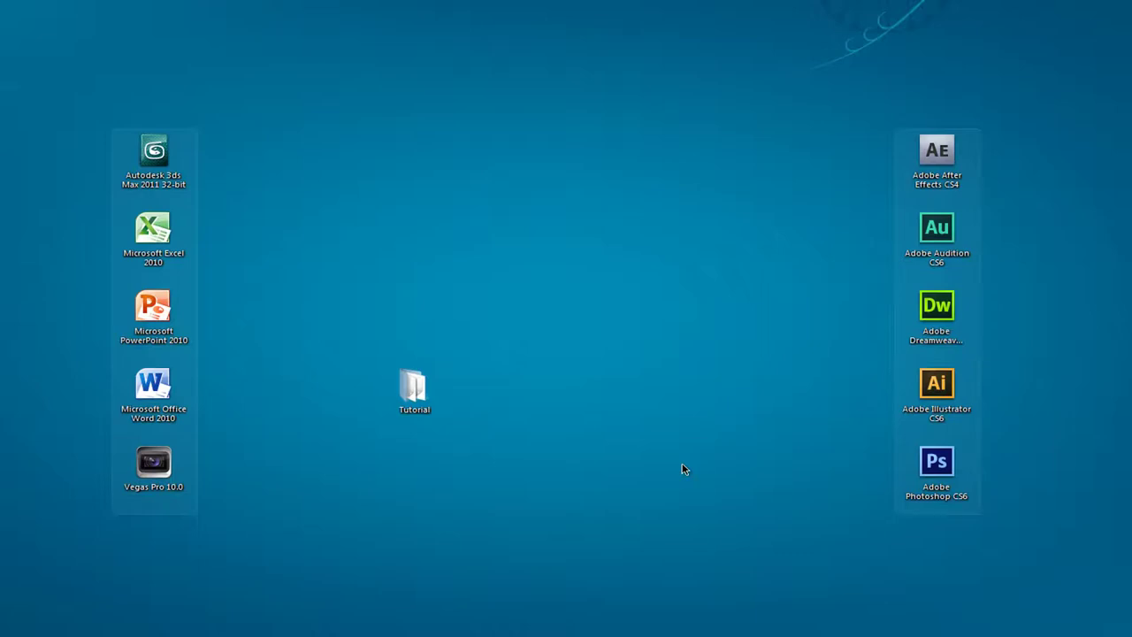
Switch to Vegas Pro 10.0 and import Final.avi and Original.avi from the Tutorial folder into the project media.
mouse_move(220, 631)
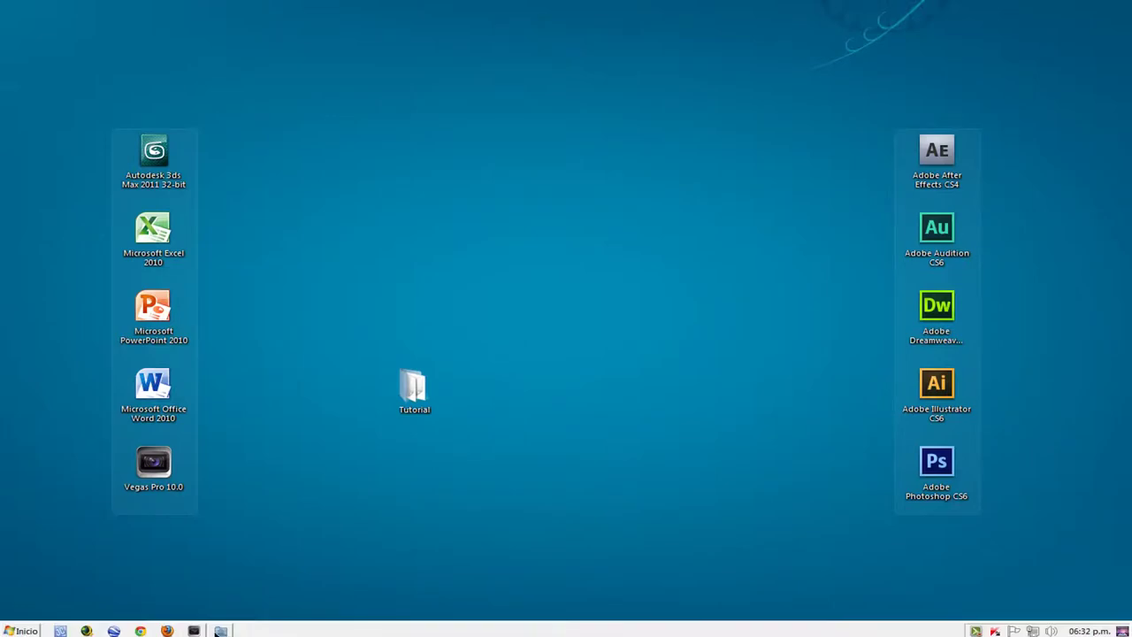
left_click(196, 631)
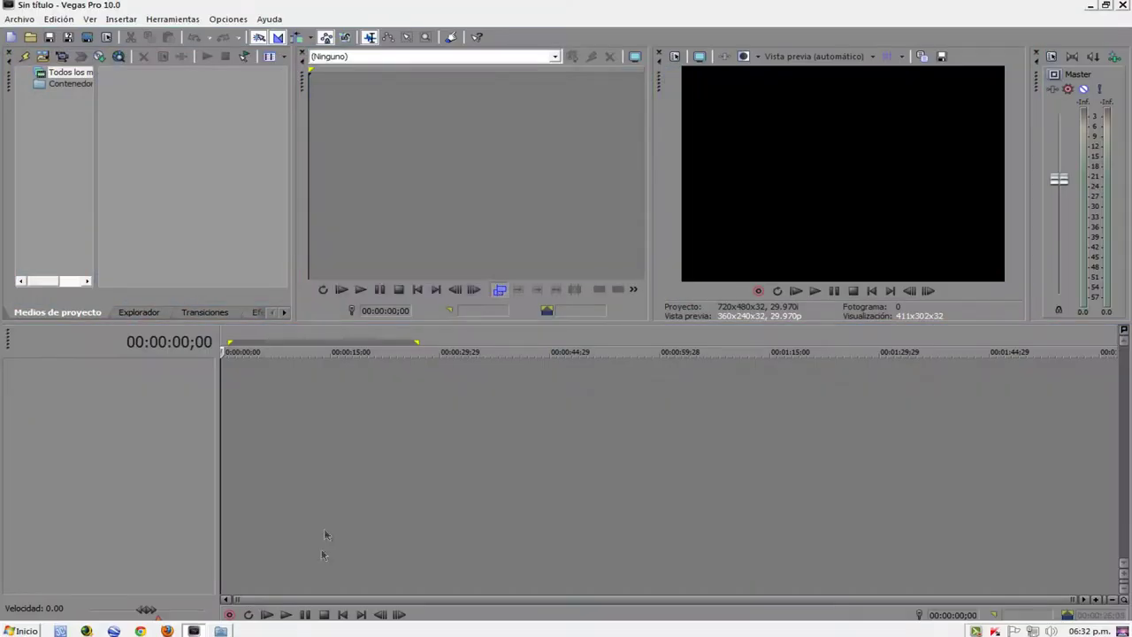
left_click(221, 630)
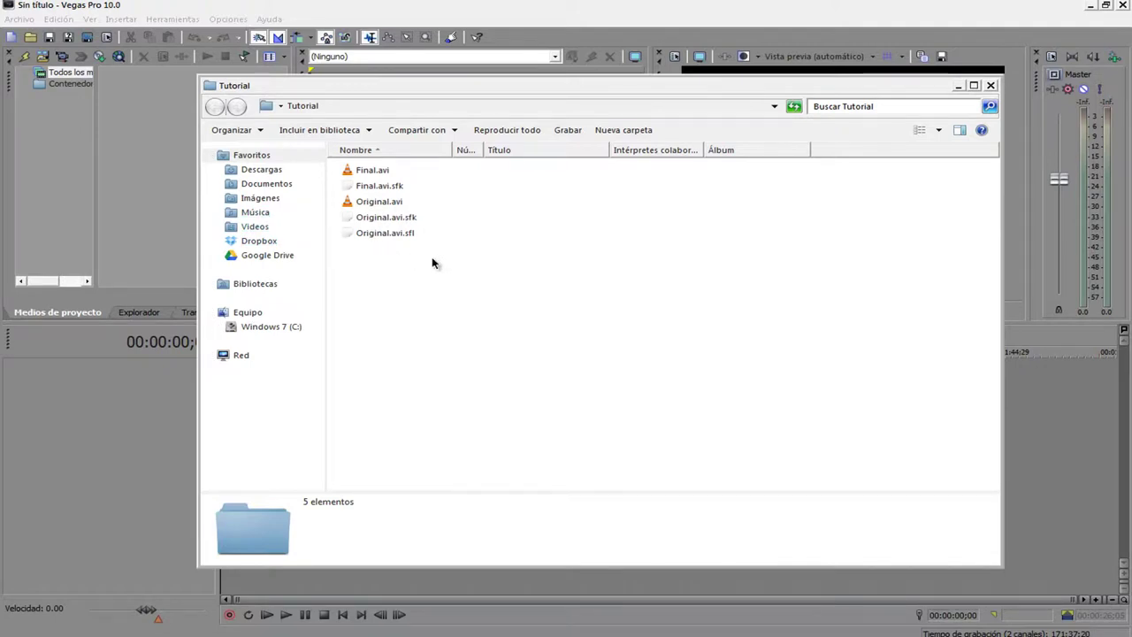
left_click(390, 206)
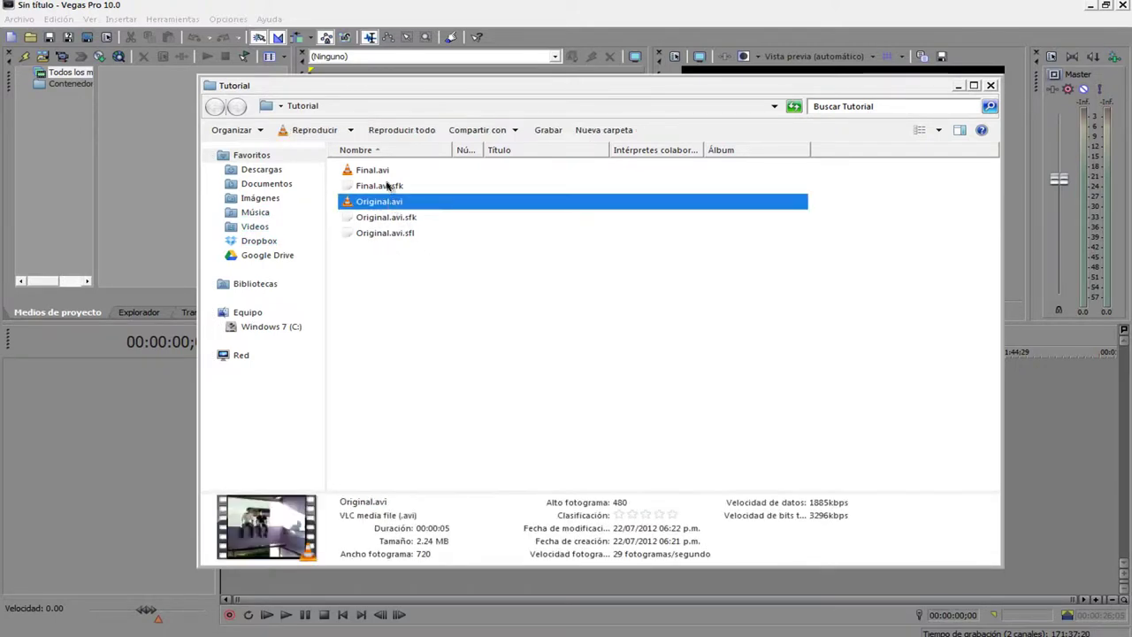
left_click(382, 171, "ctrl")
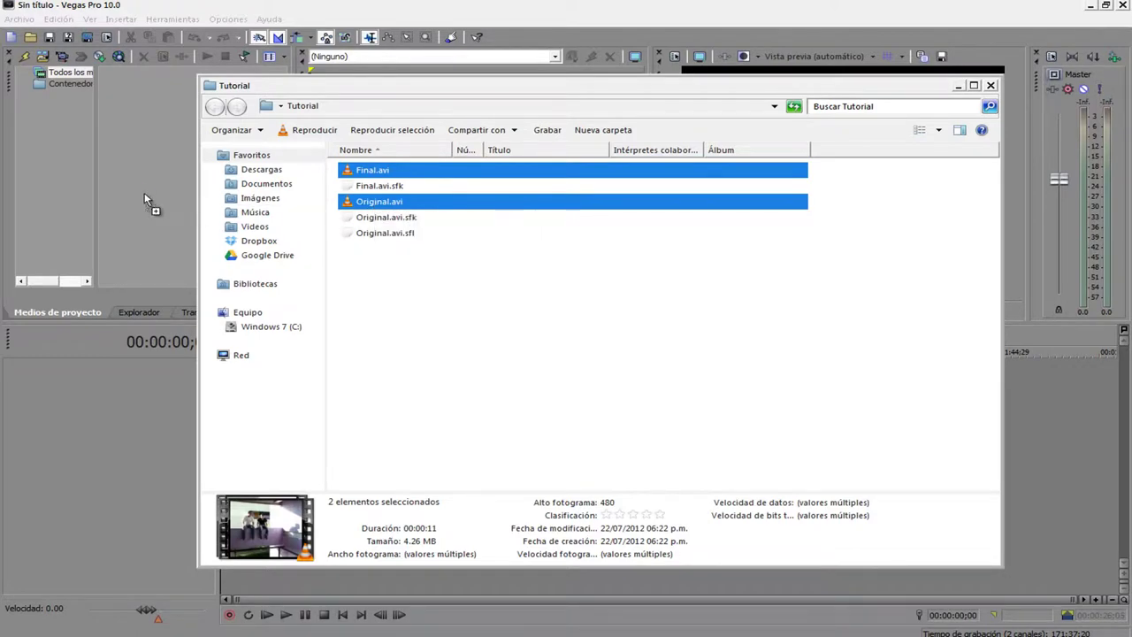
left_click_drag(146, 199, 131, 186)
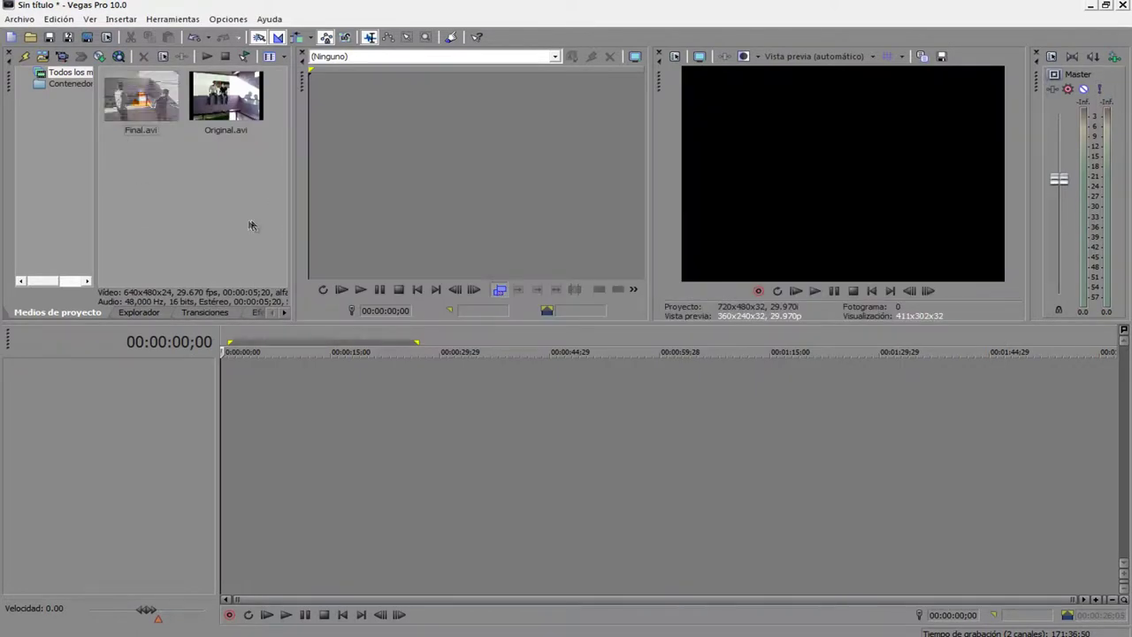
Preview Original.avi and Final.avi from the project media in the trimmer.
double_click(226, 96)
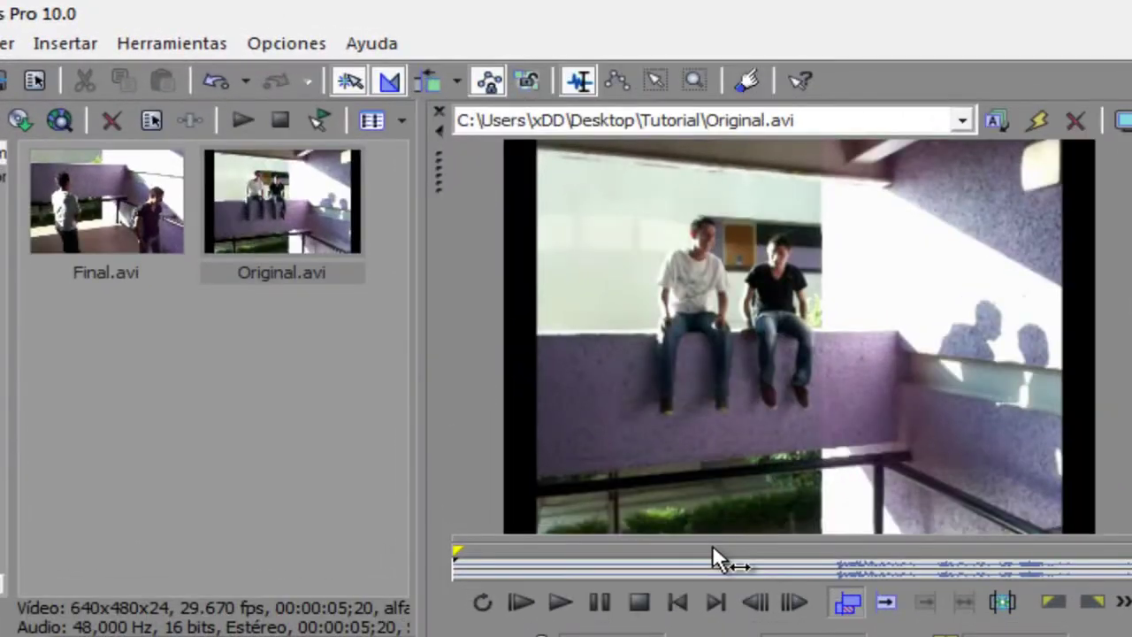
left_click(561, 604)
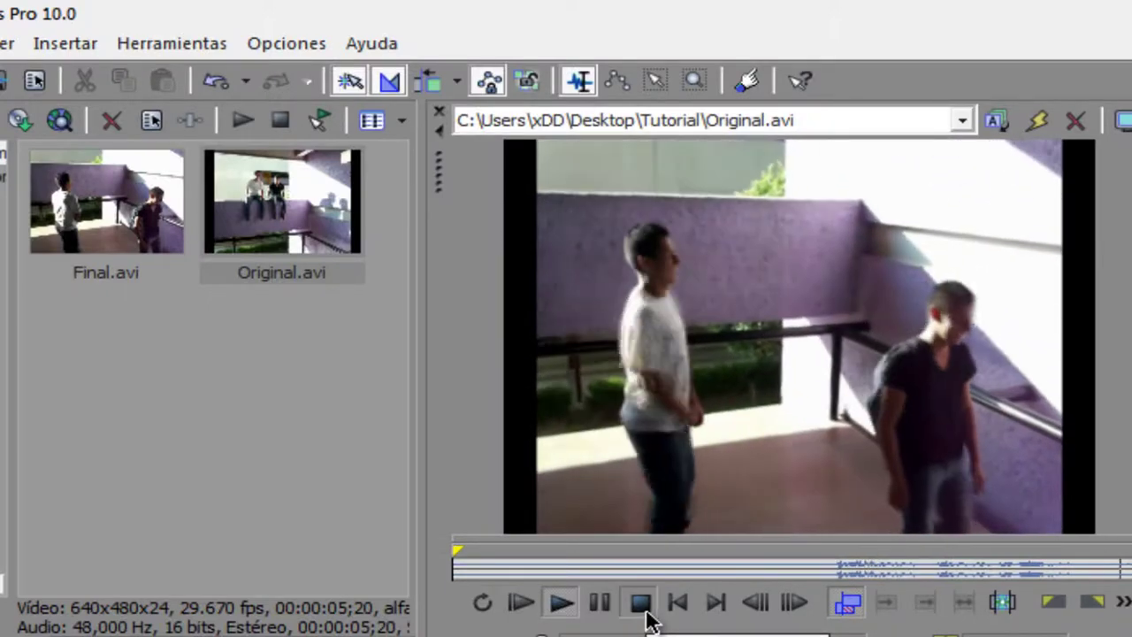
left_click(639, 602)
left_click_drag(124, 216, 206, 270)
left_click_drag(406, 339, 854, 298)
left_click(560, 601)
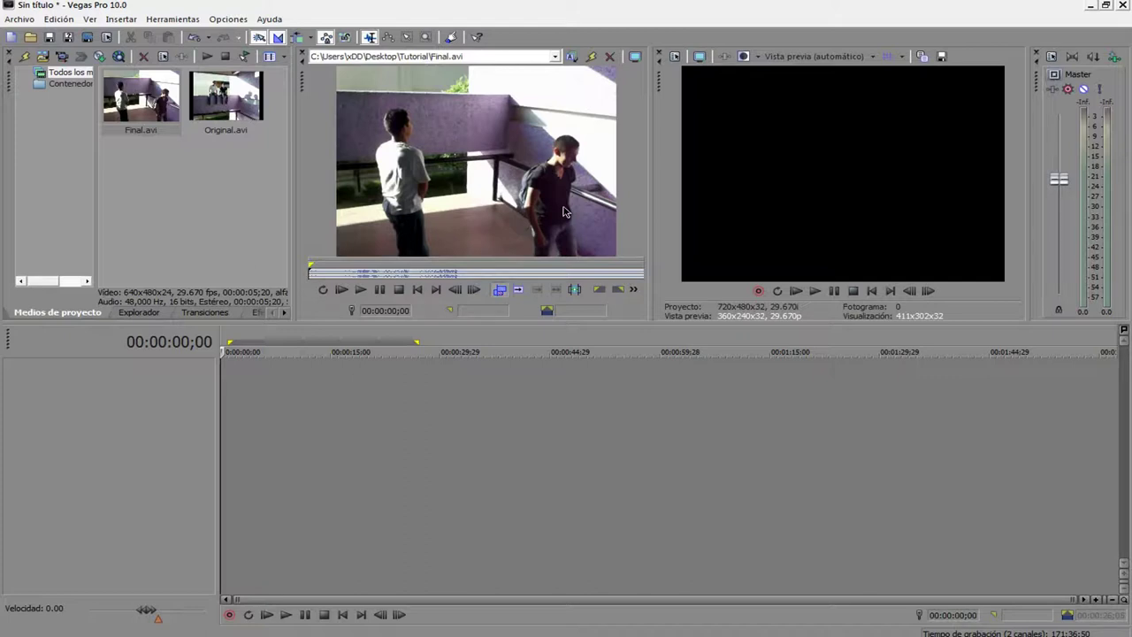
Place Original.avi at the start of the timeline and select its video track.
left_click_drag(208, 100, 223, 398)
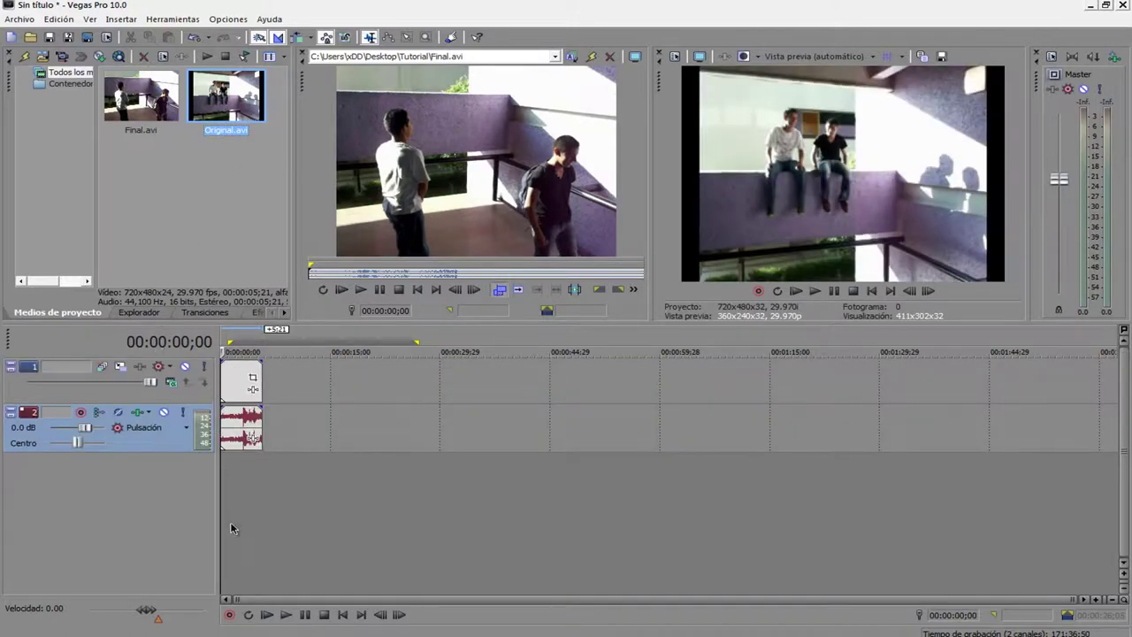
left_click(142, 398)
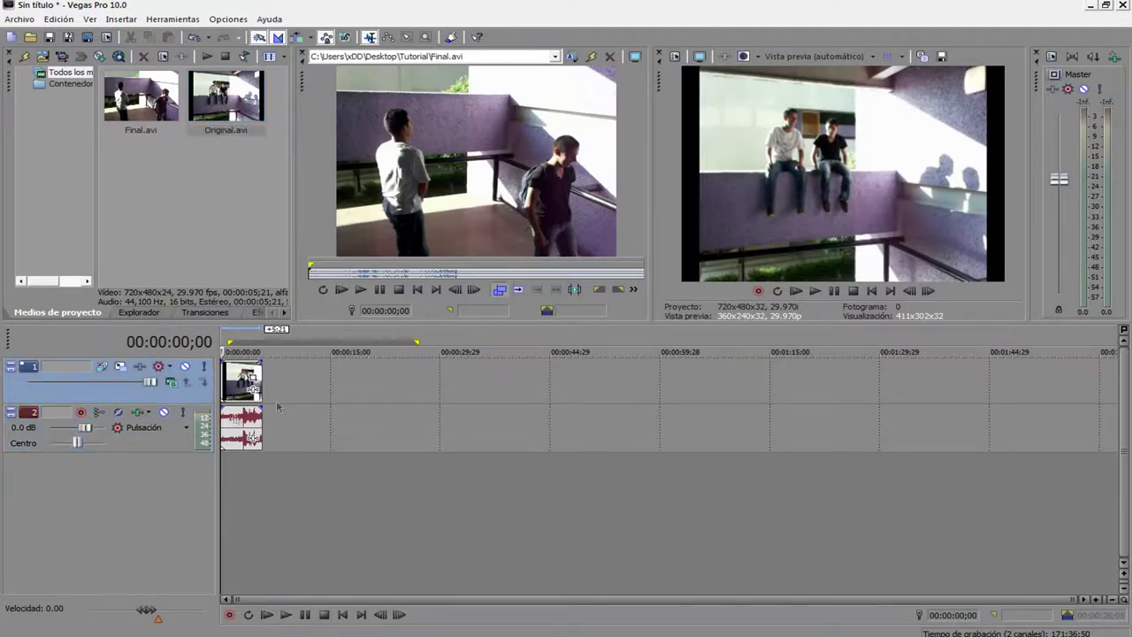
left_click(122, 447)
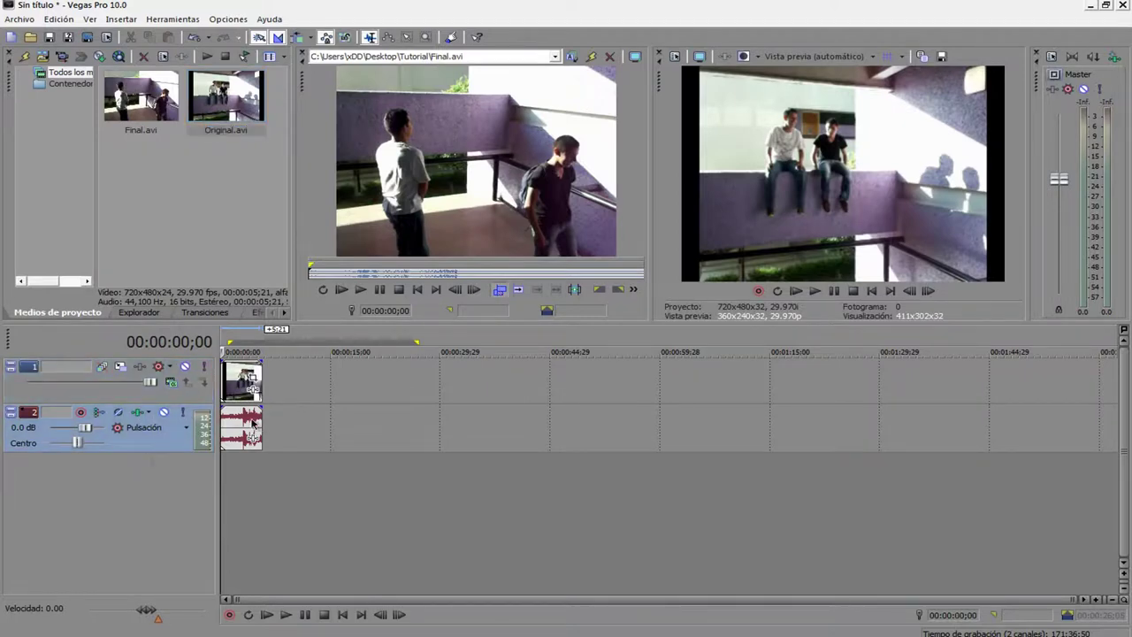
left_click(135, 399)
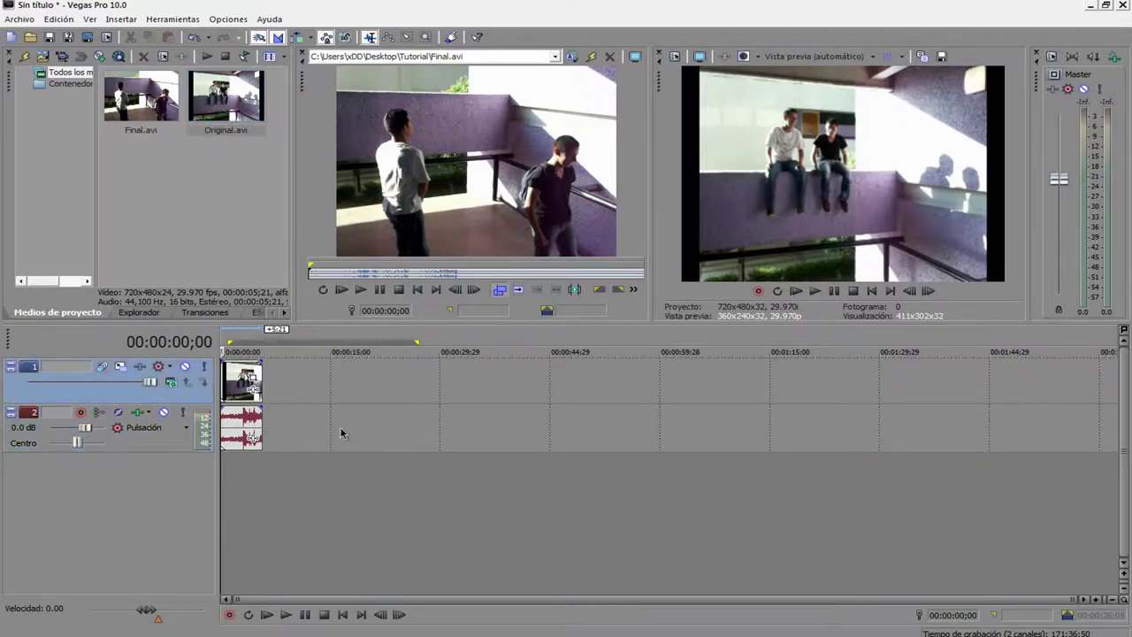
Reverse both the video event on track 1 and the audio event on track 2.
right_click(237, 389)
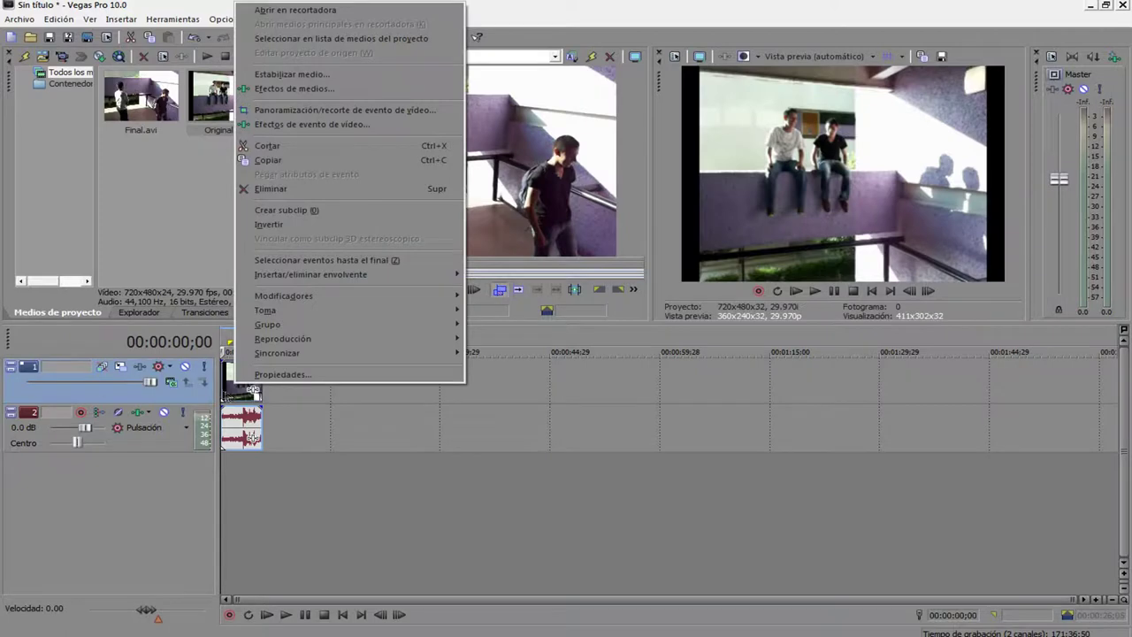
left_click(302, 226)
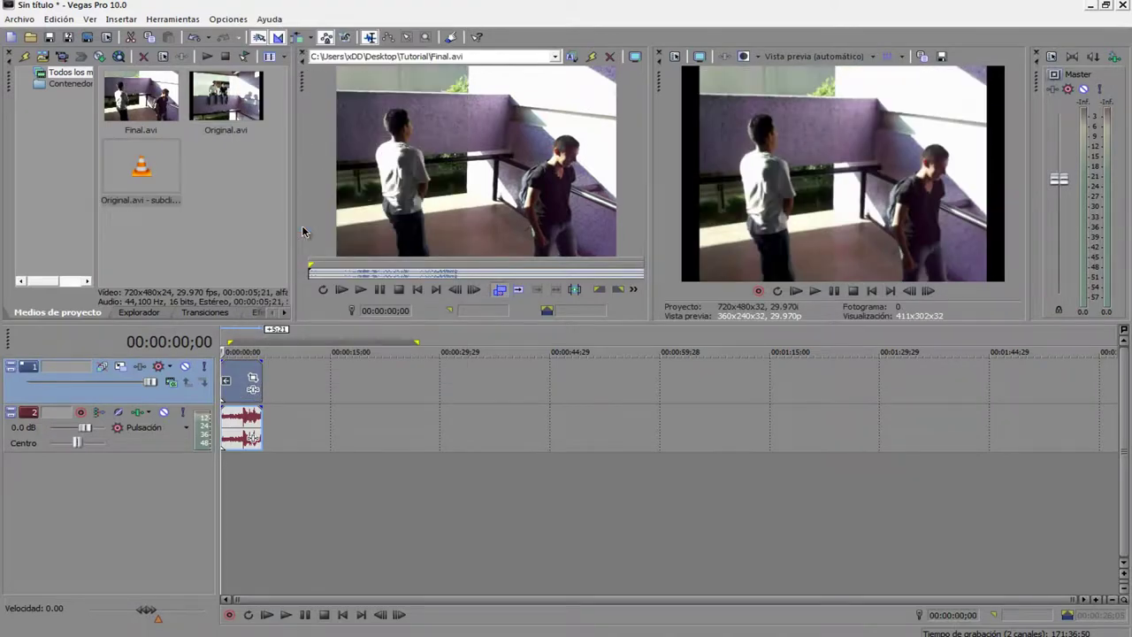
left_click(155, 440)
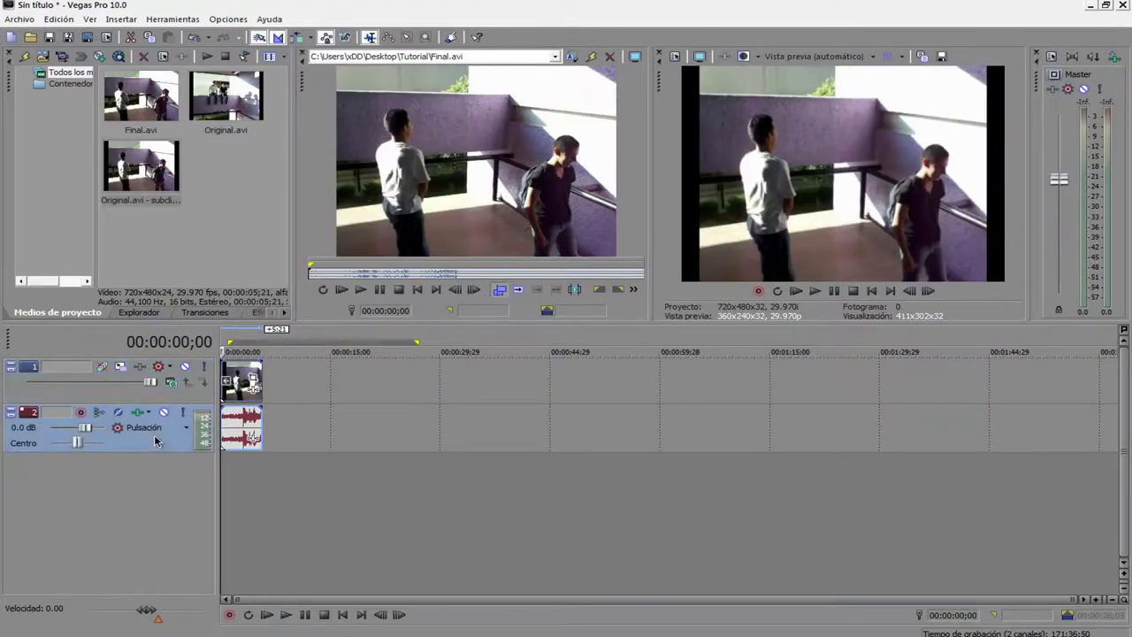
right_click(229, 445)
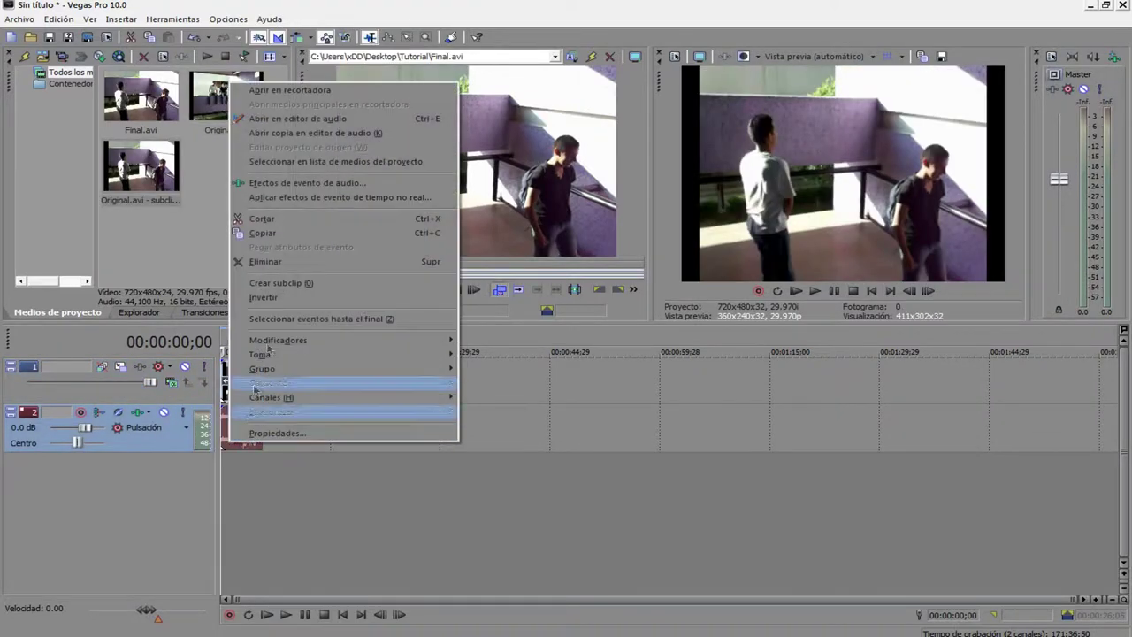
left_click(284, 300)
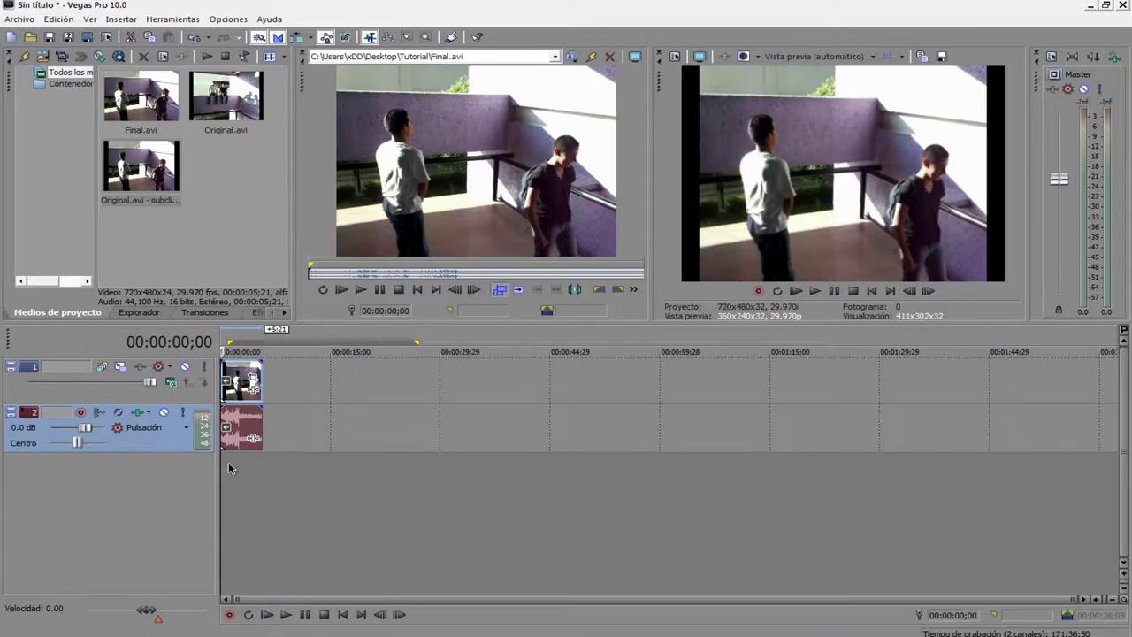
Play the reversed clip from the start and check individual frames along it.
left_click(816, 291)
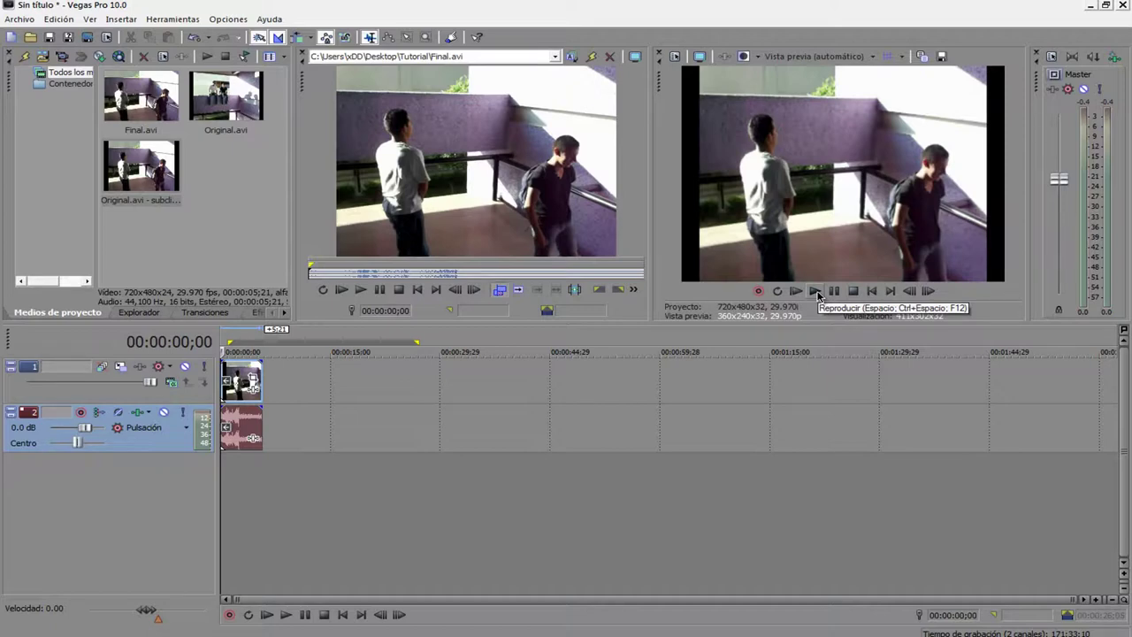
left_click(814, 292)
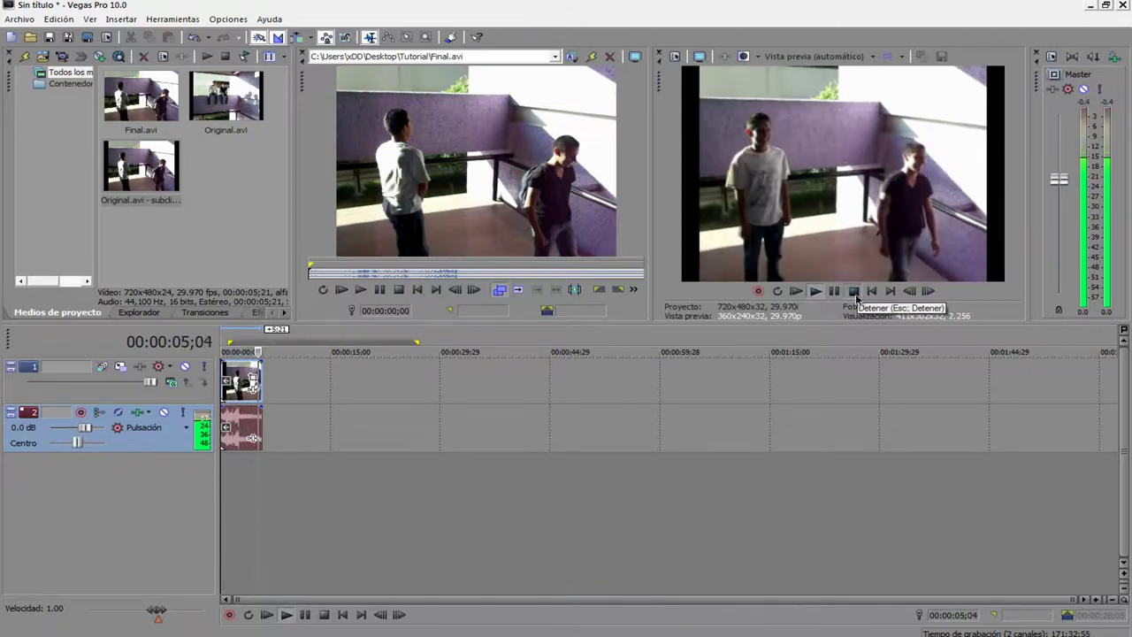
left_click(855, 291)
left_click(238, 498)
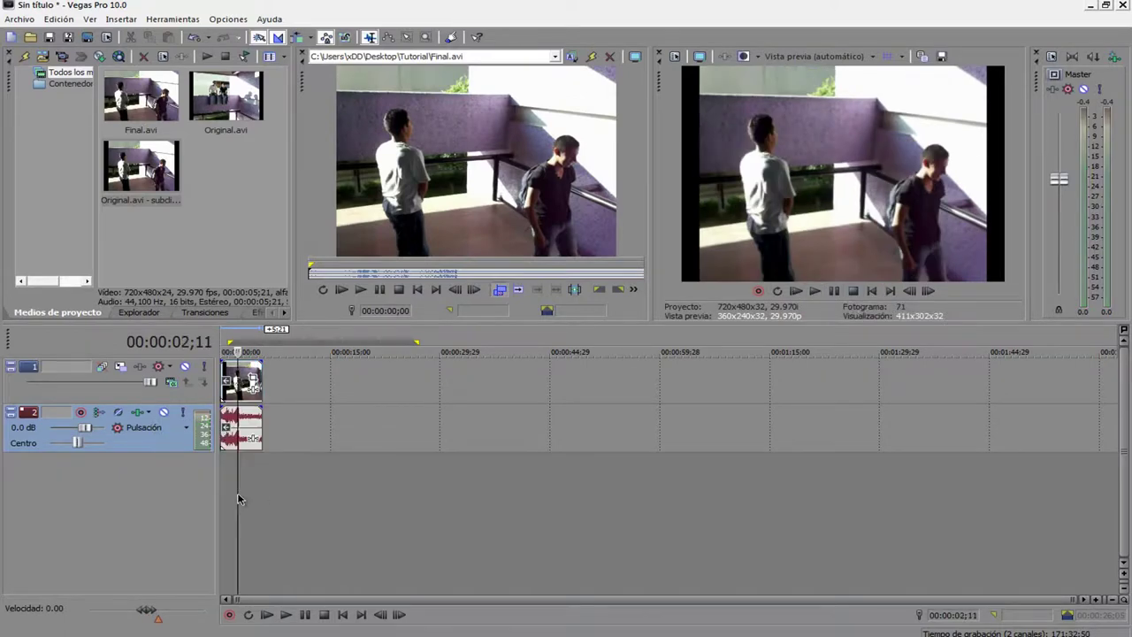
left_click(249, 485)
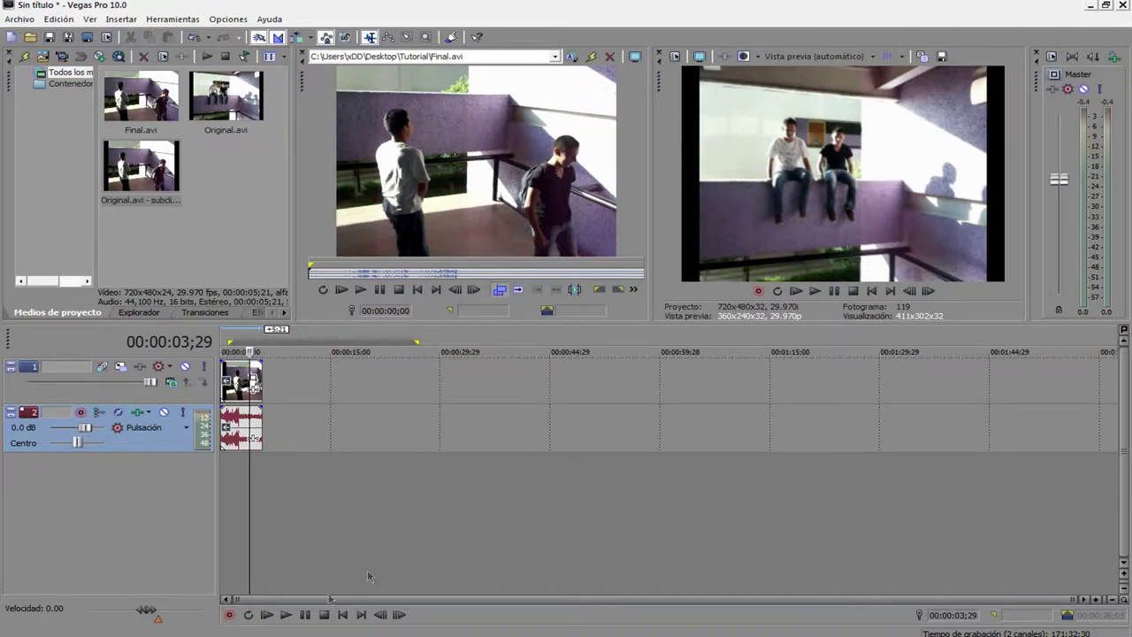
Shorten the loop region so it ends where the reversed clip ends, and move the cursor back onto the clip.
left_click(277, 500)
left_click(321, 508)
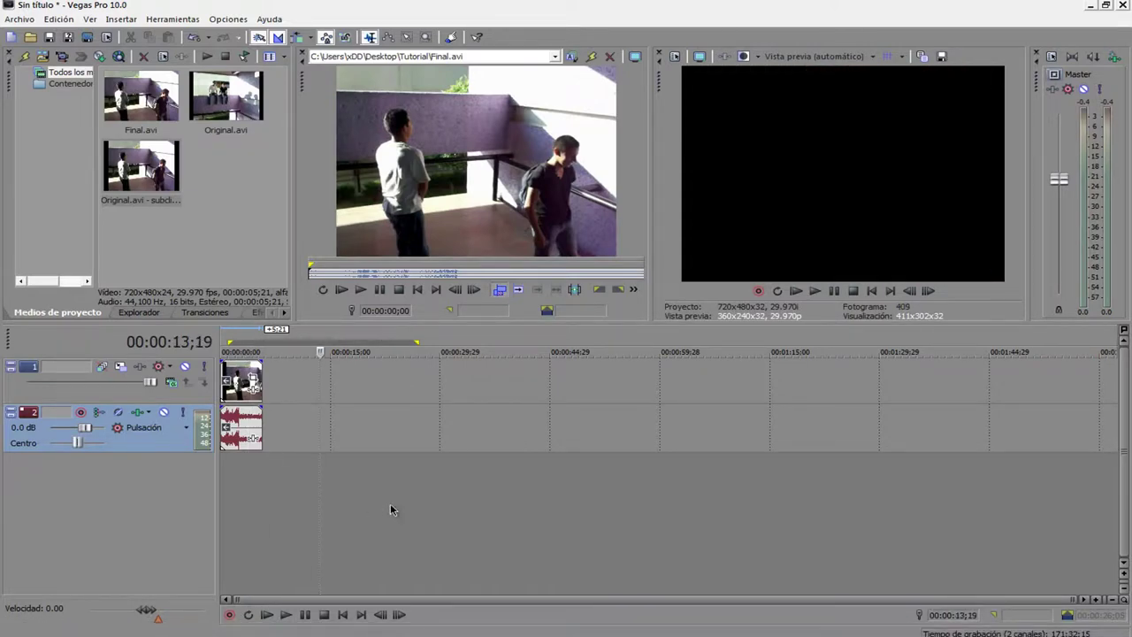
left_click_drag(320, 503, 269, 498)
left_click(302, 501)
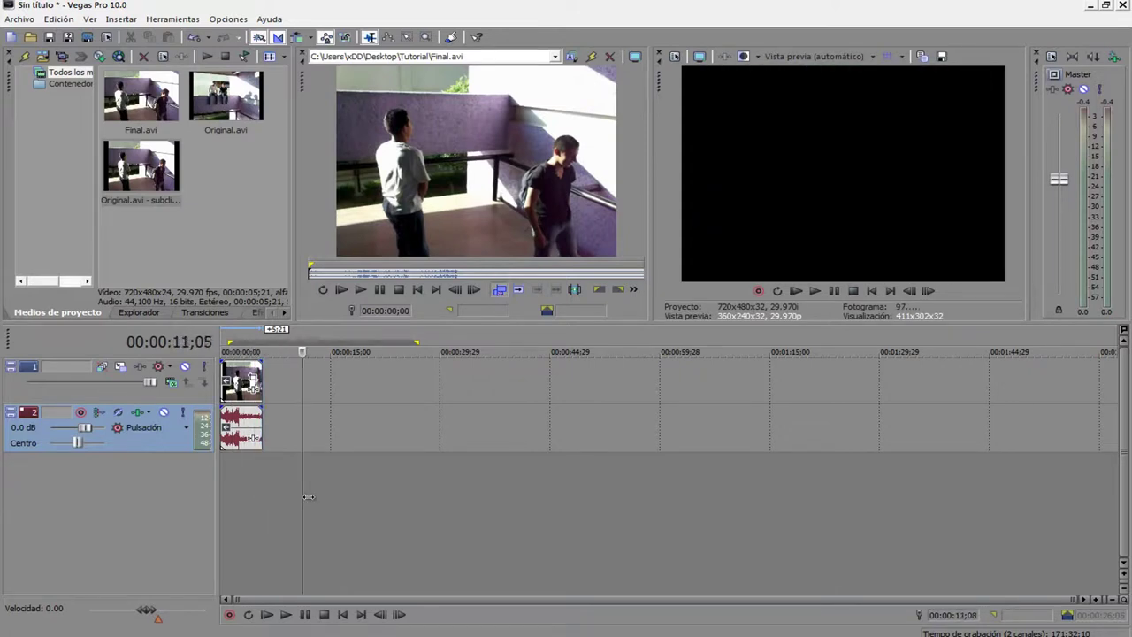
left_click(308, 501)
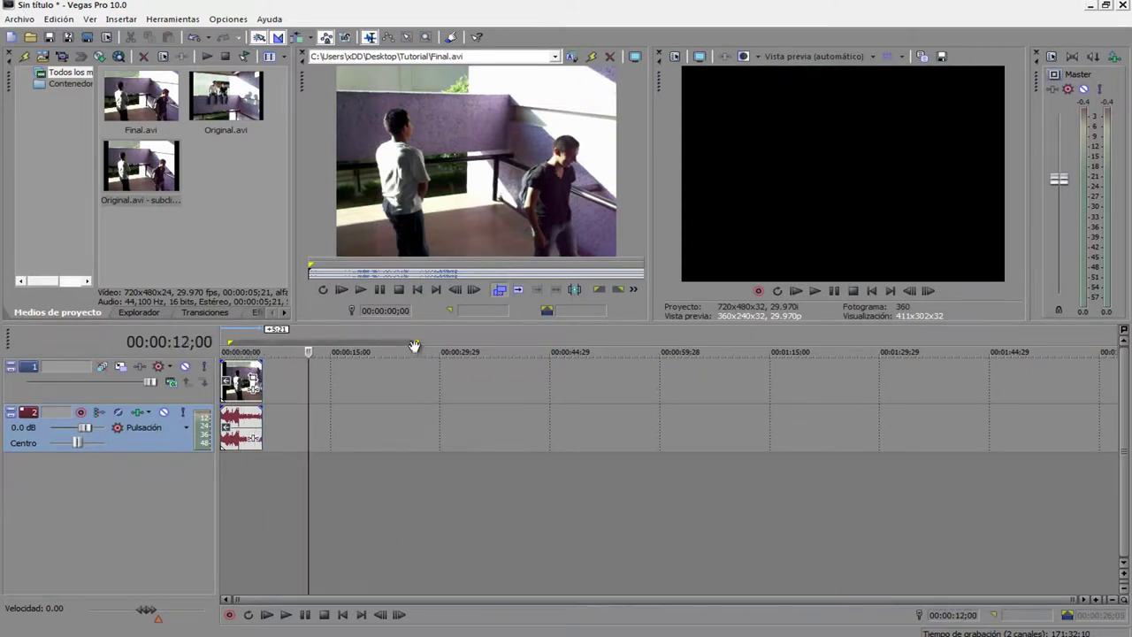
left_click_drag(416, 343, 280, 351)
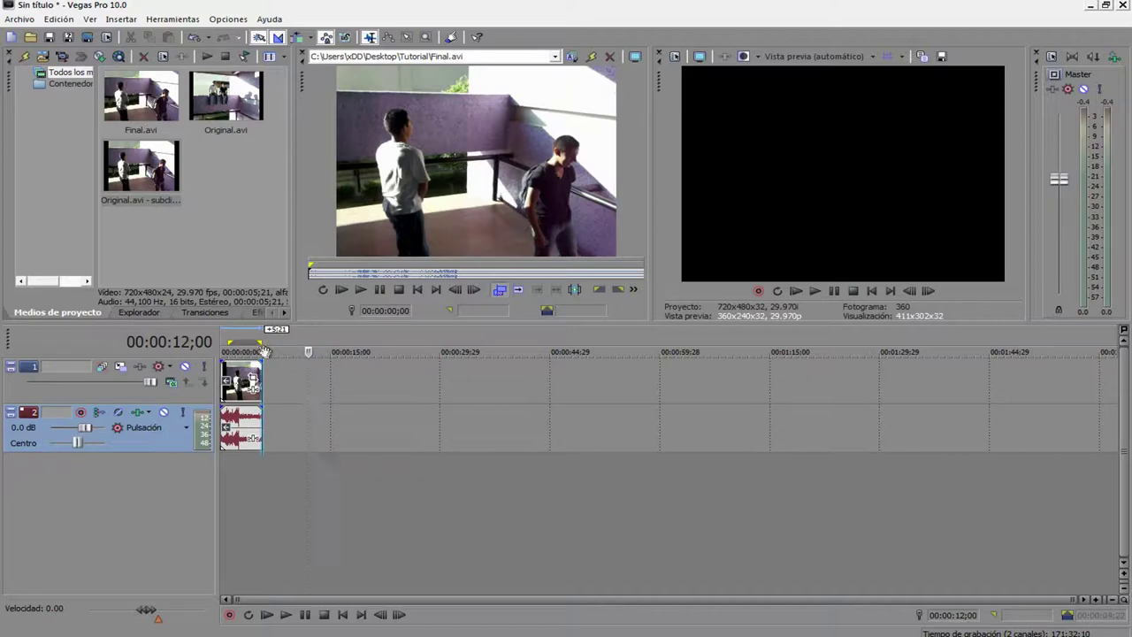
left_click_drag(308, 498, 255, 498)
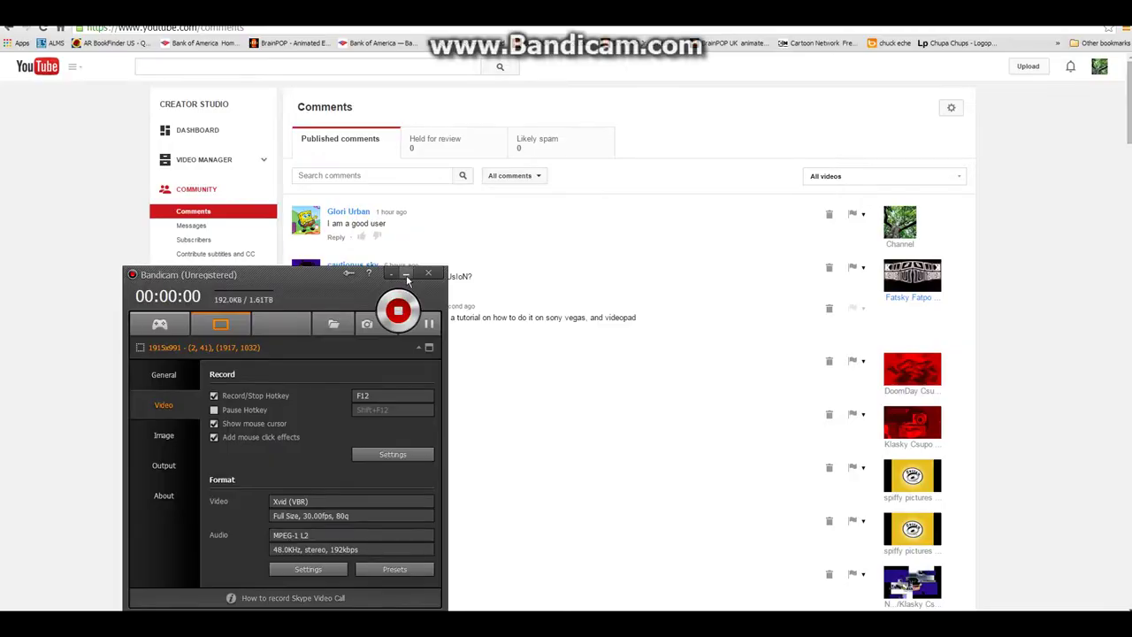
Minimize Bandicam, switch to the empty Vegas project and open the Spectra Animation Logo (2000-2012) video from the Downloads folder.
left_click(409, 275)
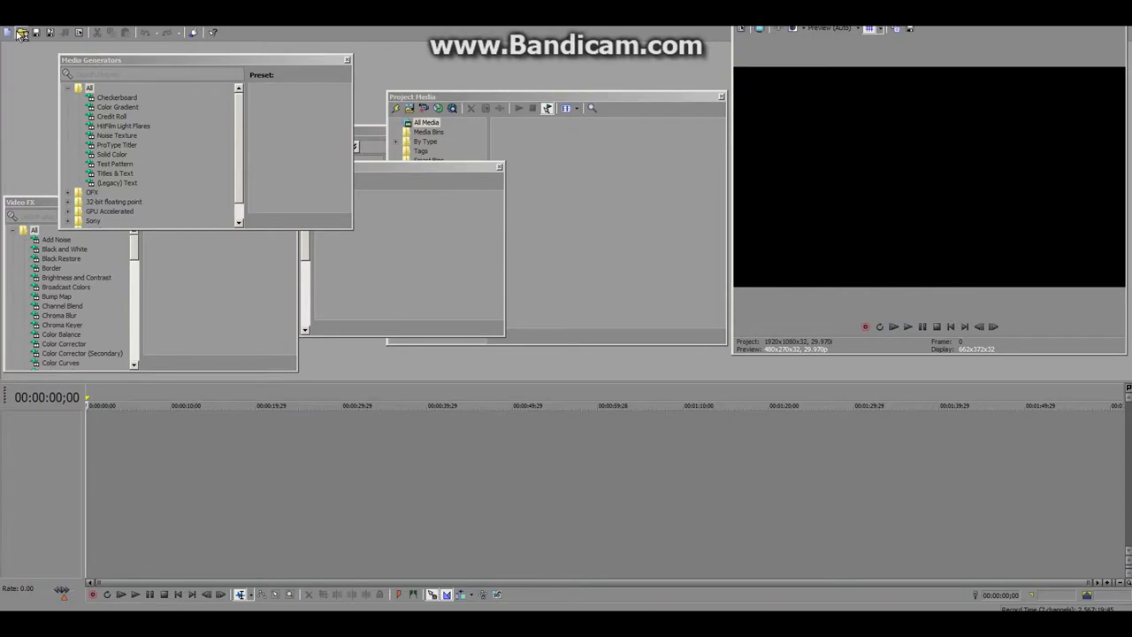
left_click(22, 33)
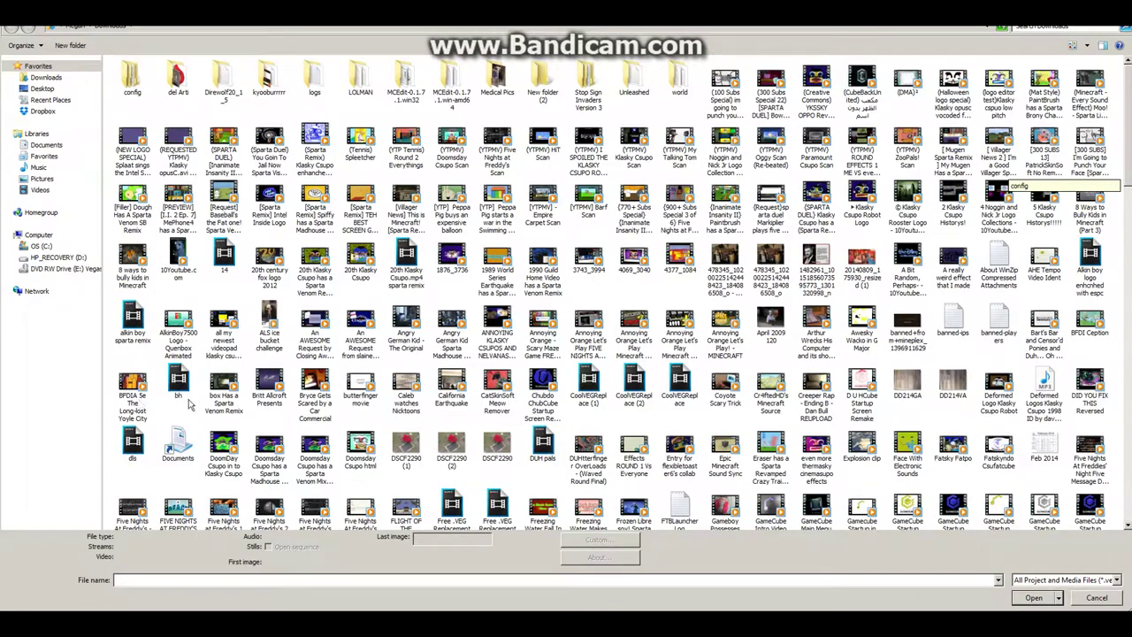
left_click(1128, 409)
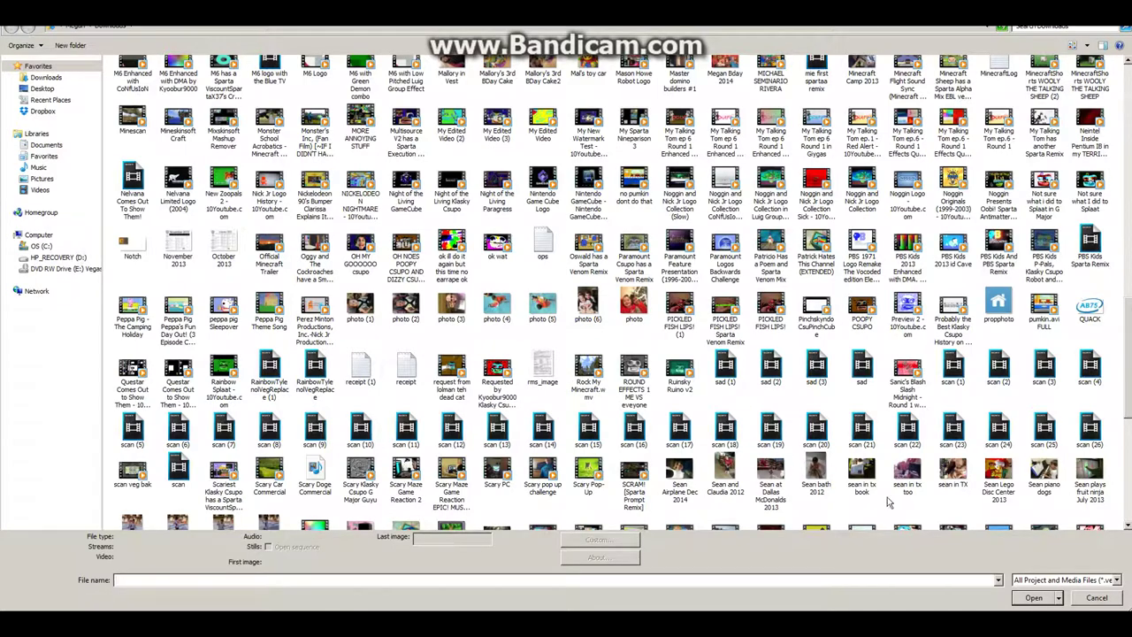
scroll(1128, 366, "up", 5)
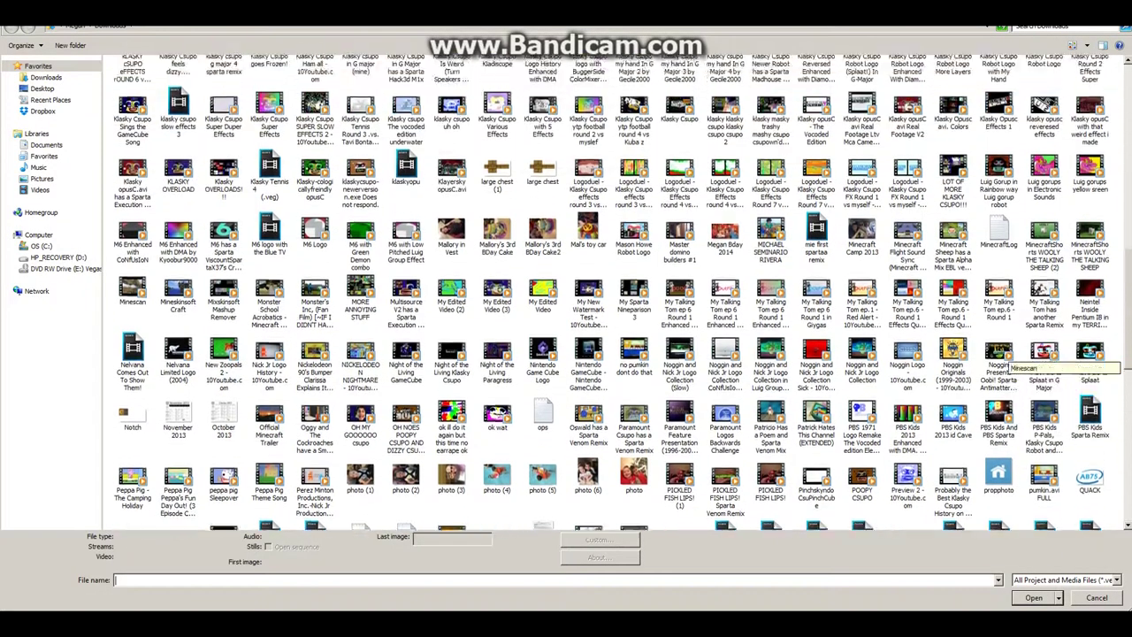
scroll(999, 354, "up", 1)
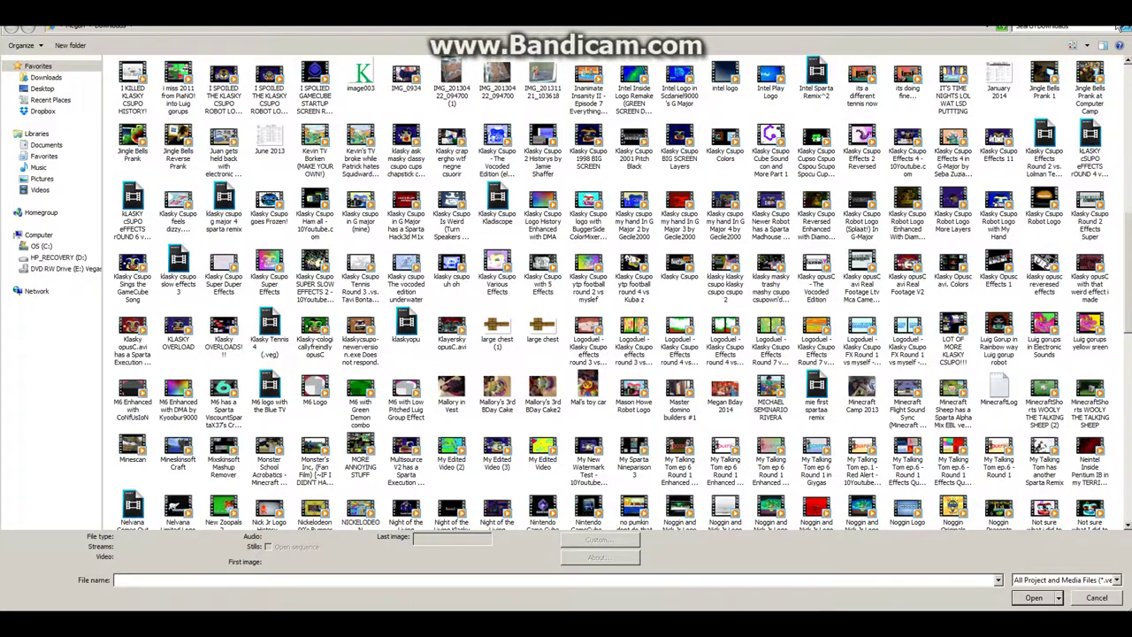
scroll(1117, 24, "down", 5)
double_click(772, 245)
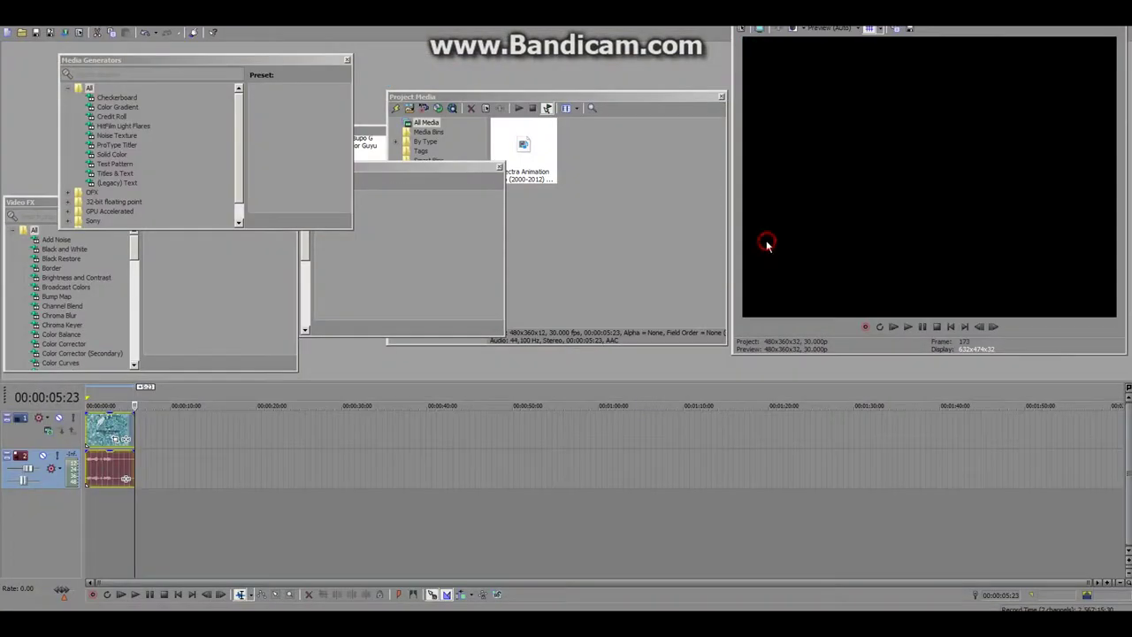
Play the first seconds of the clip, pause, and reverse its selected audio and video events.
left_click(896, 328)
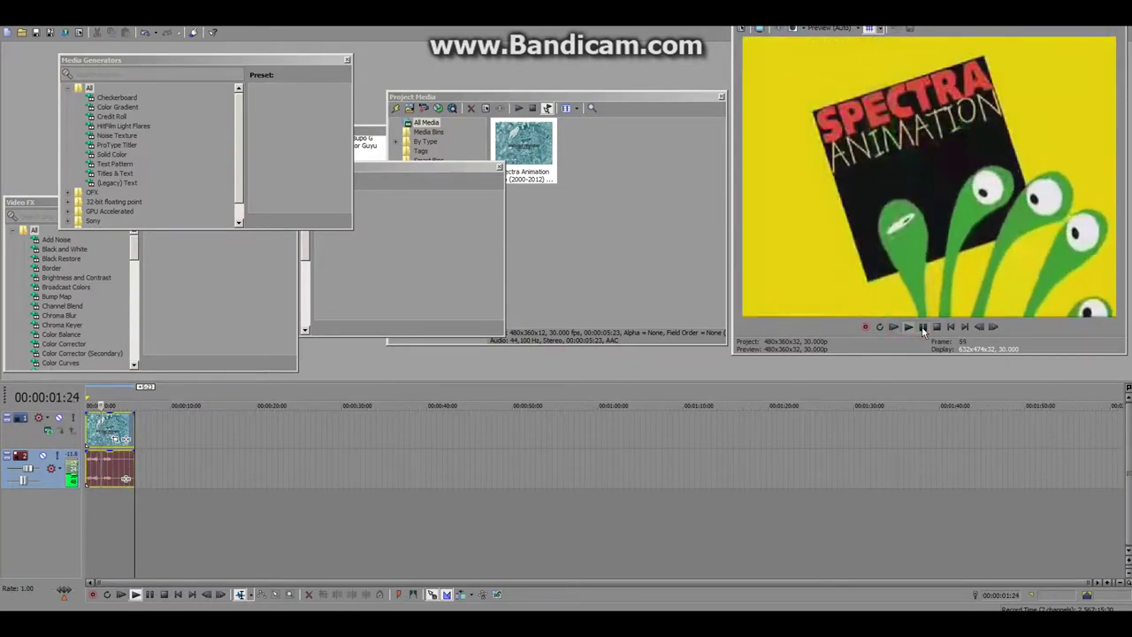
left_click(923, 327)
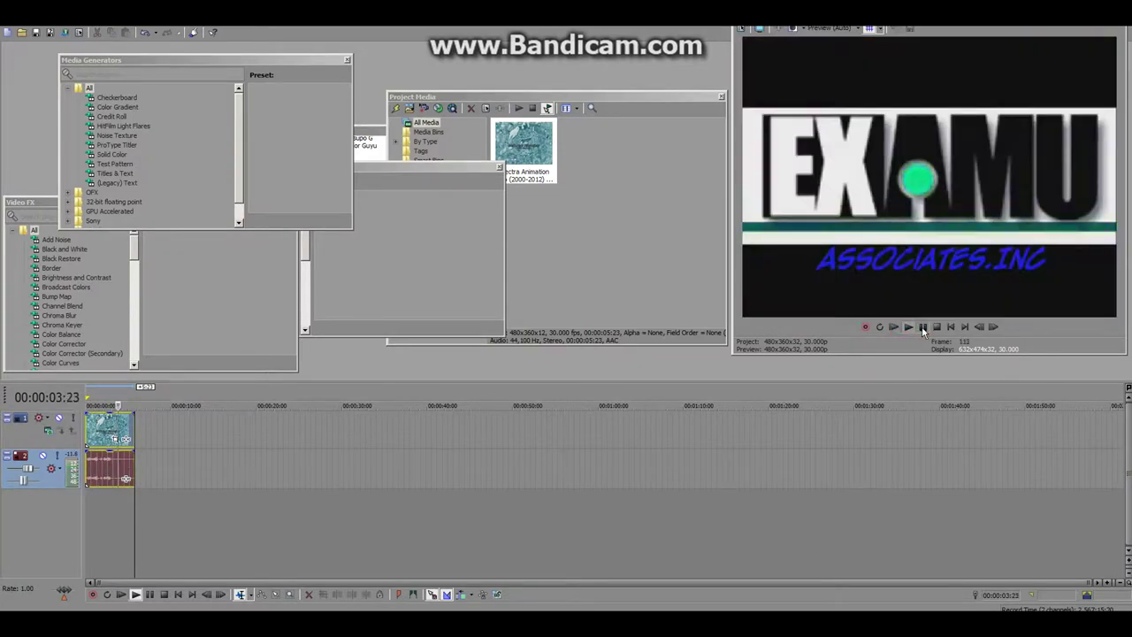
right_click(106, 464)
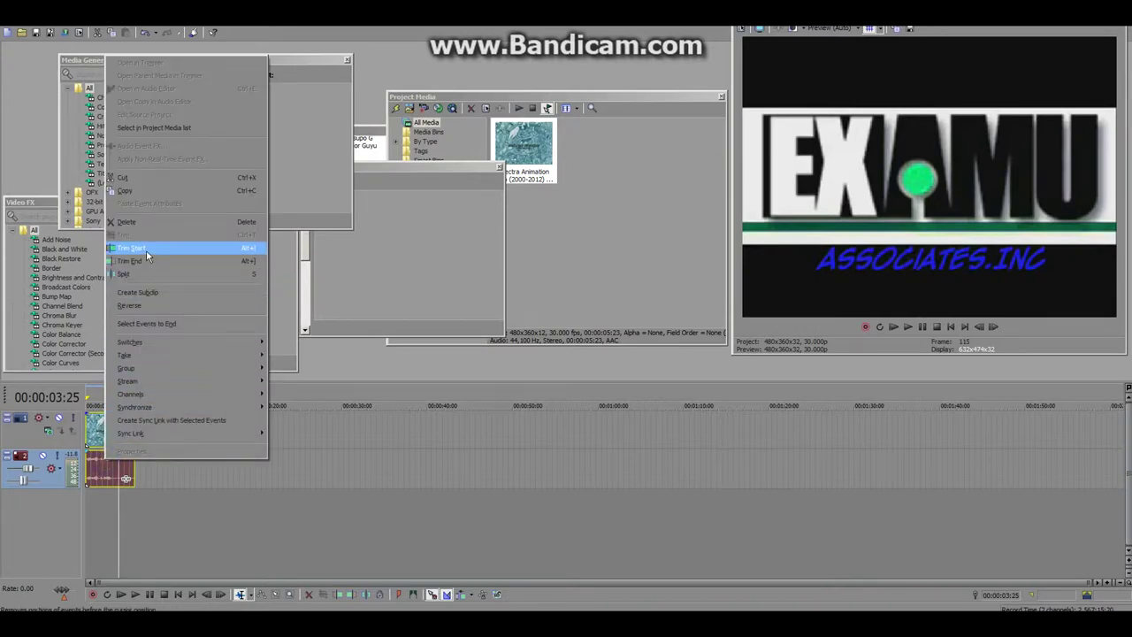
left_click(145, 305)
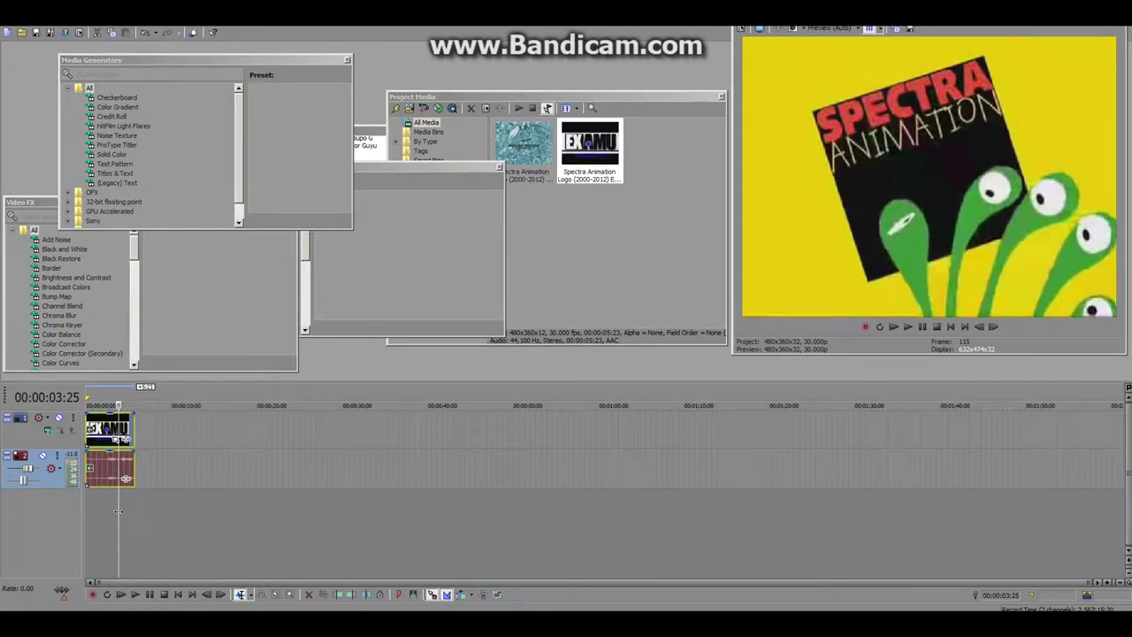
Select the video event on track 1 alone and reverse it again to restore its forward direction.
left_click_drag(119, 511, 100, 500)
left_click(106, 429)
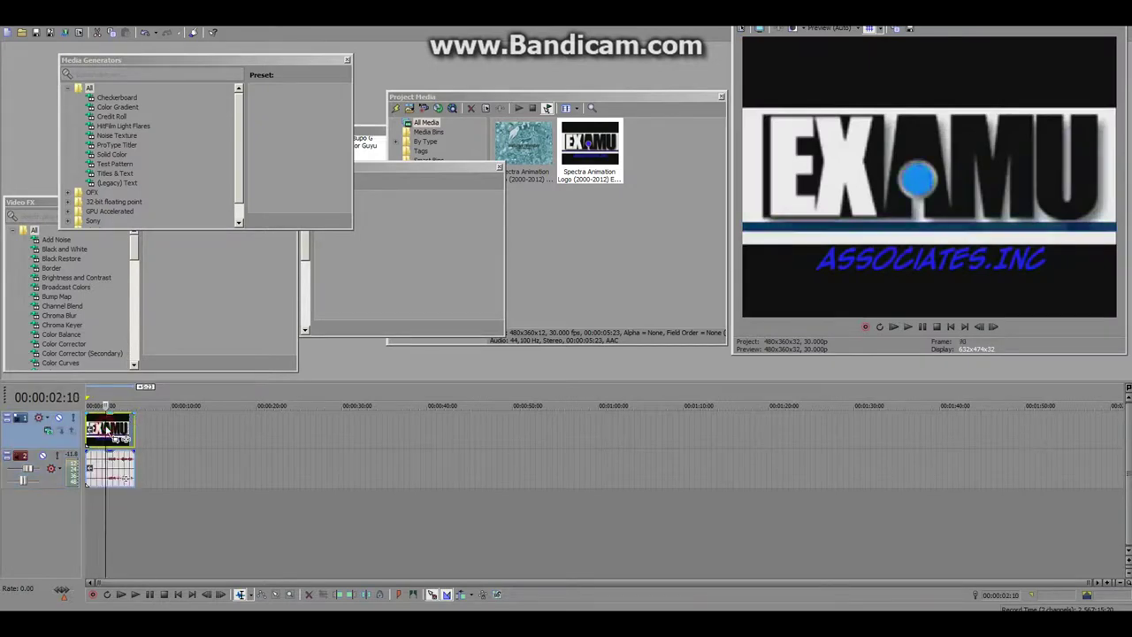
right_click(104, 428)
left_click(132, 257)
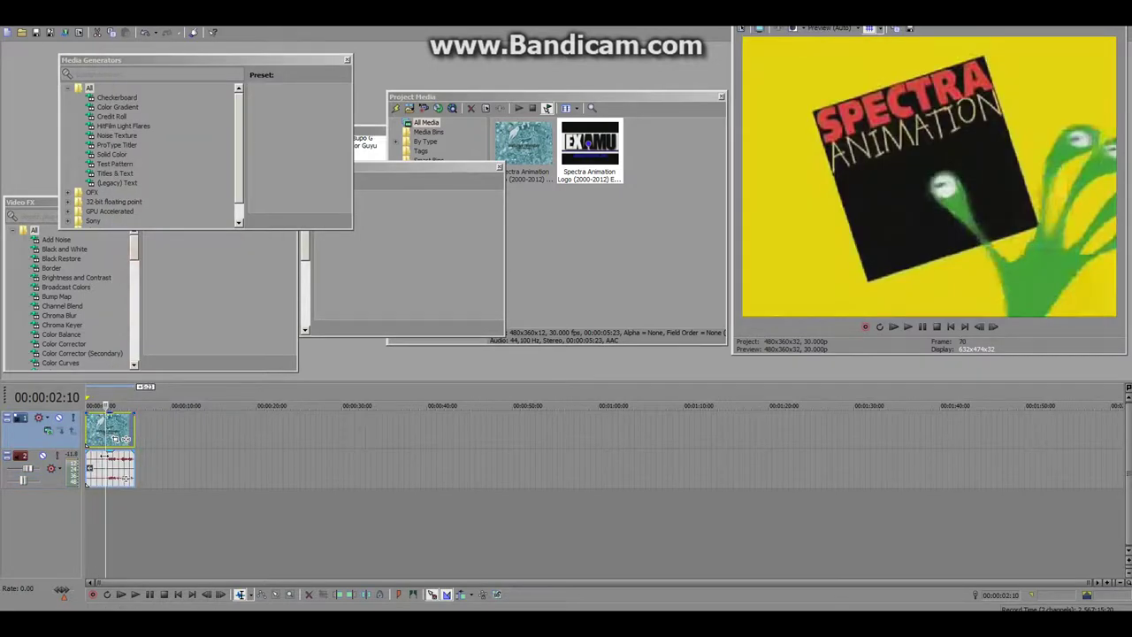
Return the cursor to the start and apply the LAB Adjust effect's Invert Luminosity preset to the video event on track 1.
left_click_drag(105, 504, 86, 504)
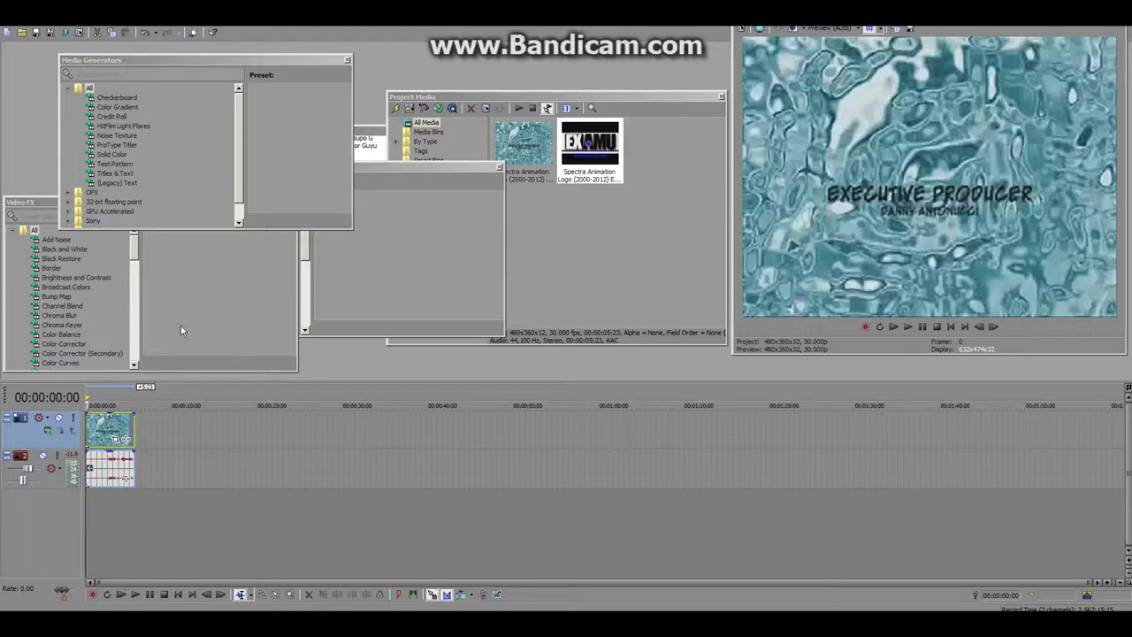
left_click(139, 261)
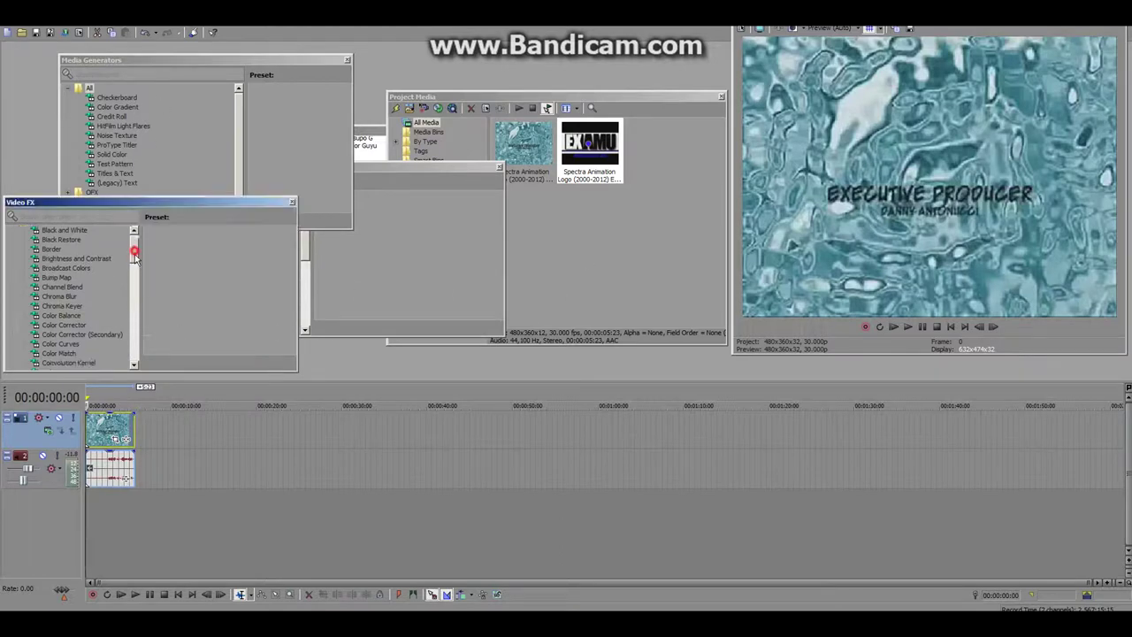
scroll(127, 289, "down", 10)
scroll(119, 311, "up", 2)
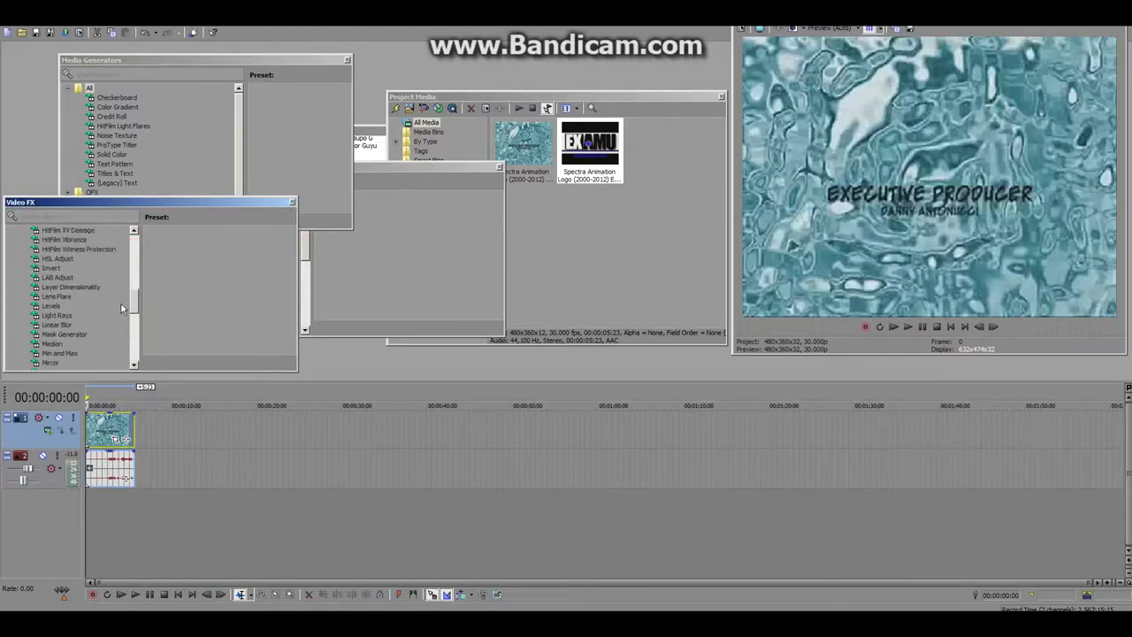
left_click(58, 277)
scroll(295, 279, "down", 3)
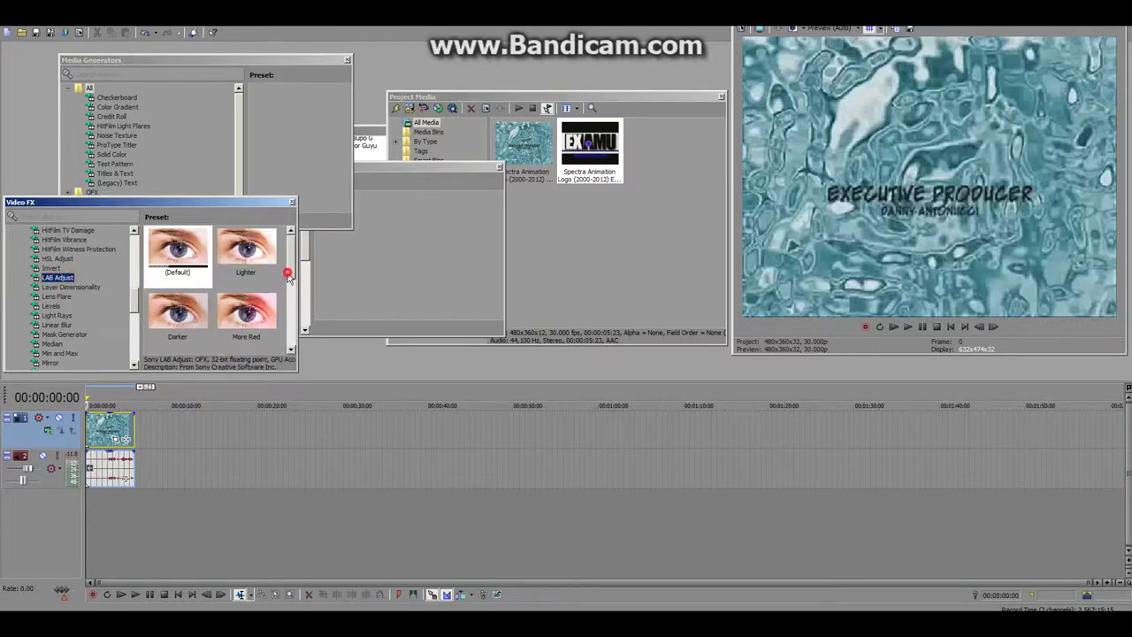
scroll(288, 296, "down", 3)
left_click_drag(246, 314, 104, 431)
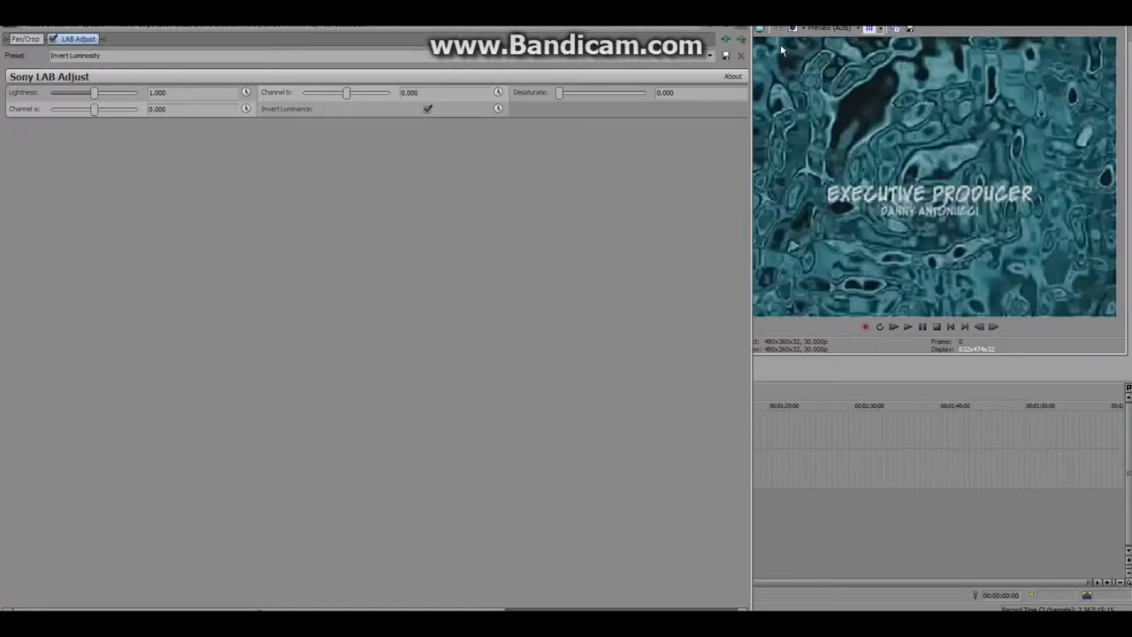
left_click(741, 24)
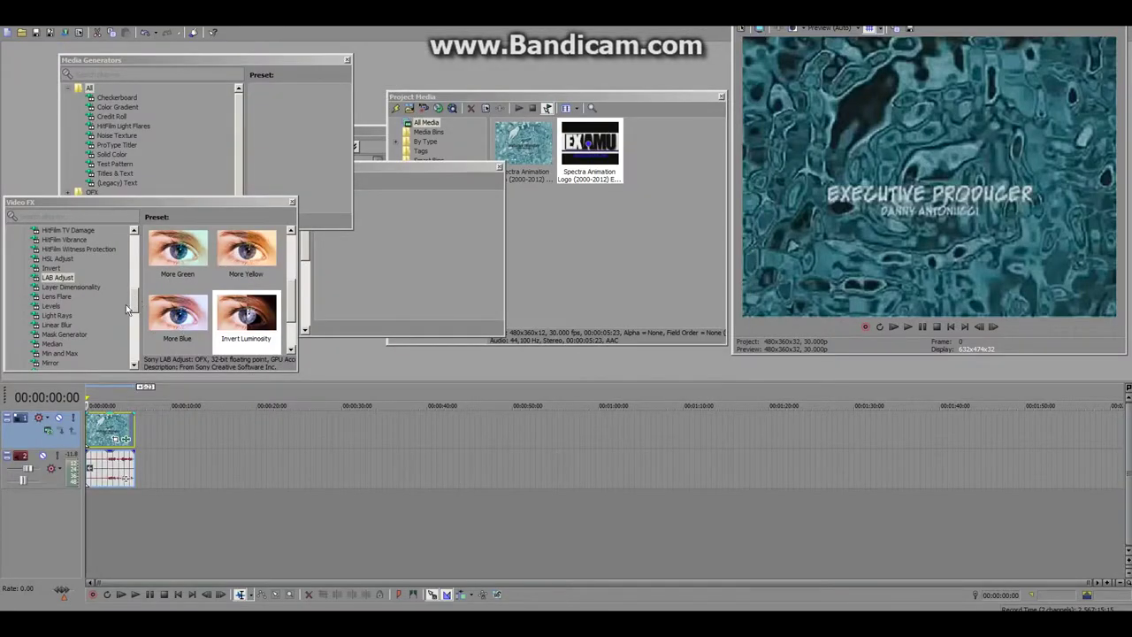
Apply the Mirror effect's Reflect Left preset to the same video event, and play the result through to its end.
left_click(54, 365)
left_click_drag(248, 317, 109, 428)
left_click(893, 326)
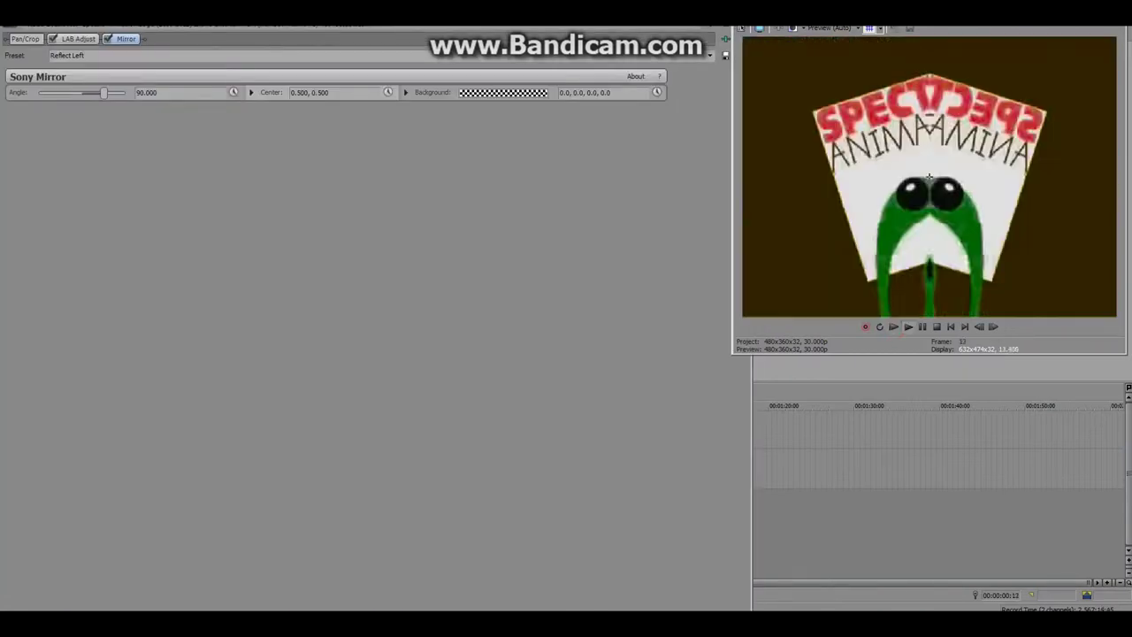
left_click(741, 24)
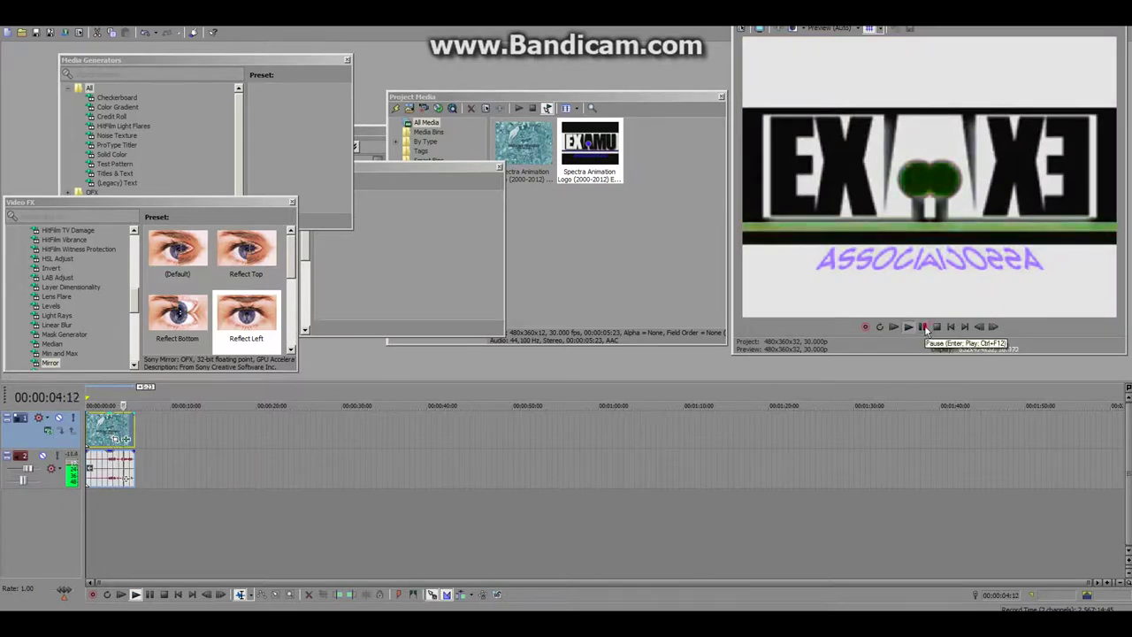
left_click(925, 327)
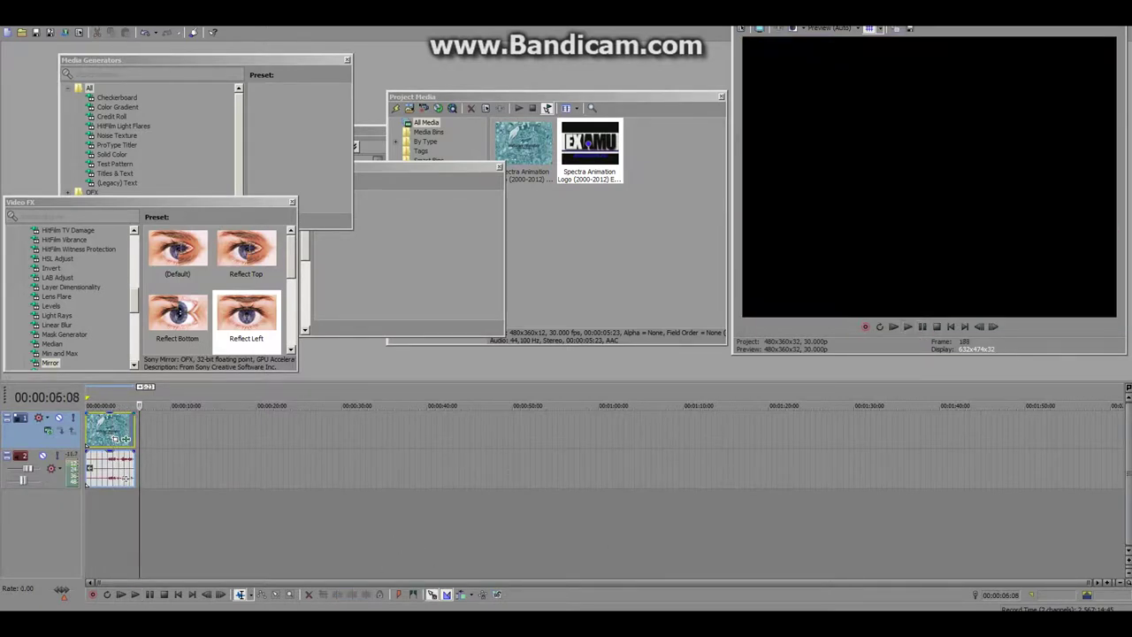
Switch to VideoPad, add the video Treehouse TV Logo - 10Youtube.com from Downloads, and place it at the start of the timeline.
key("super")
left_click(36, 106)
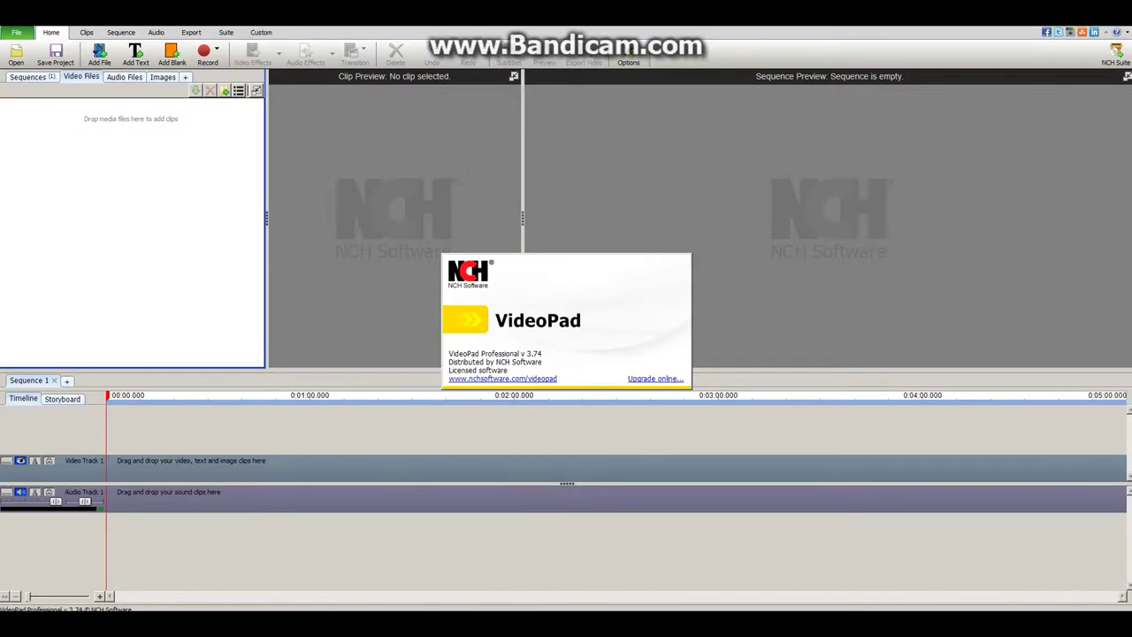
left_click(14, 62)
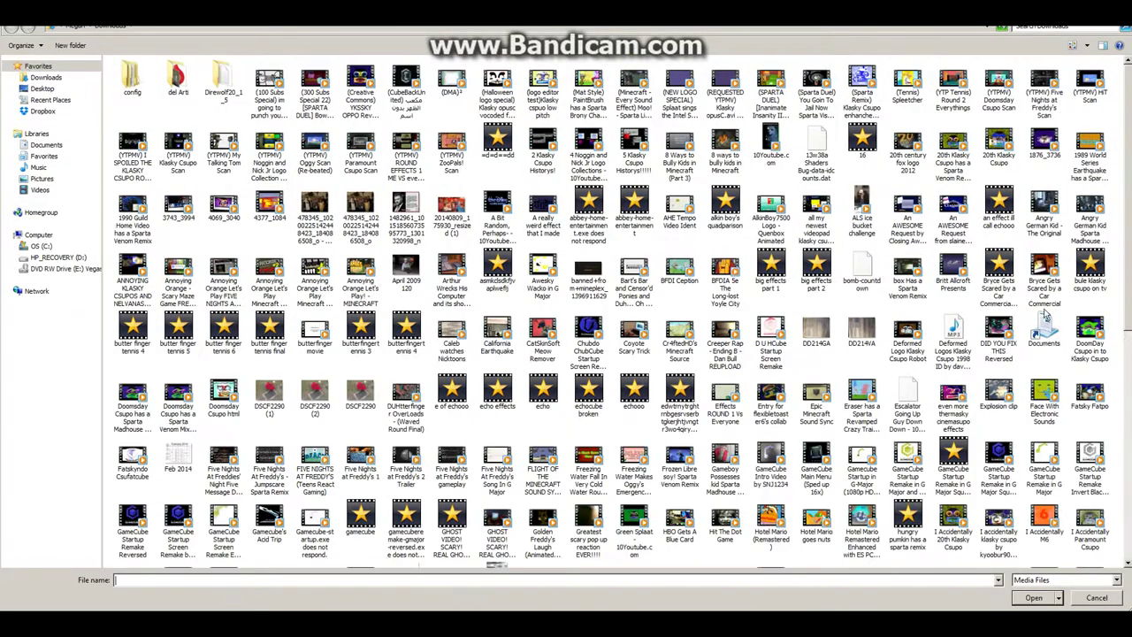
scroll(1046, 314, "down", 5)
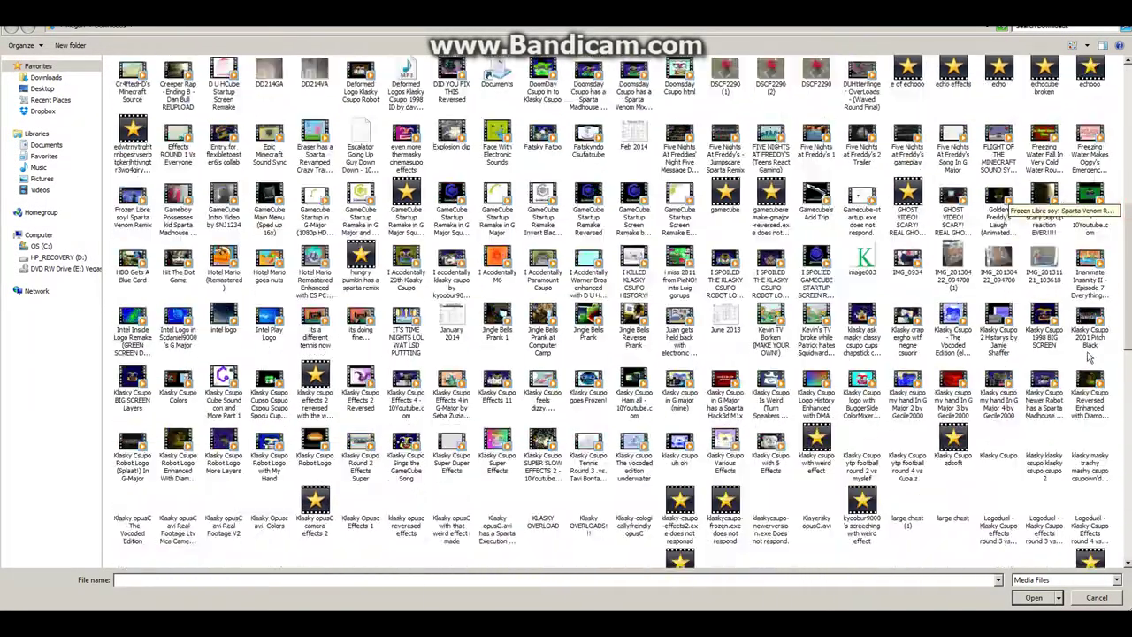
scroll(1089, 356, "down", 15)
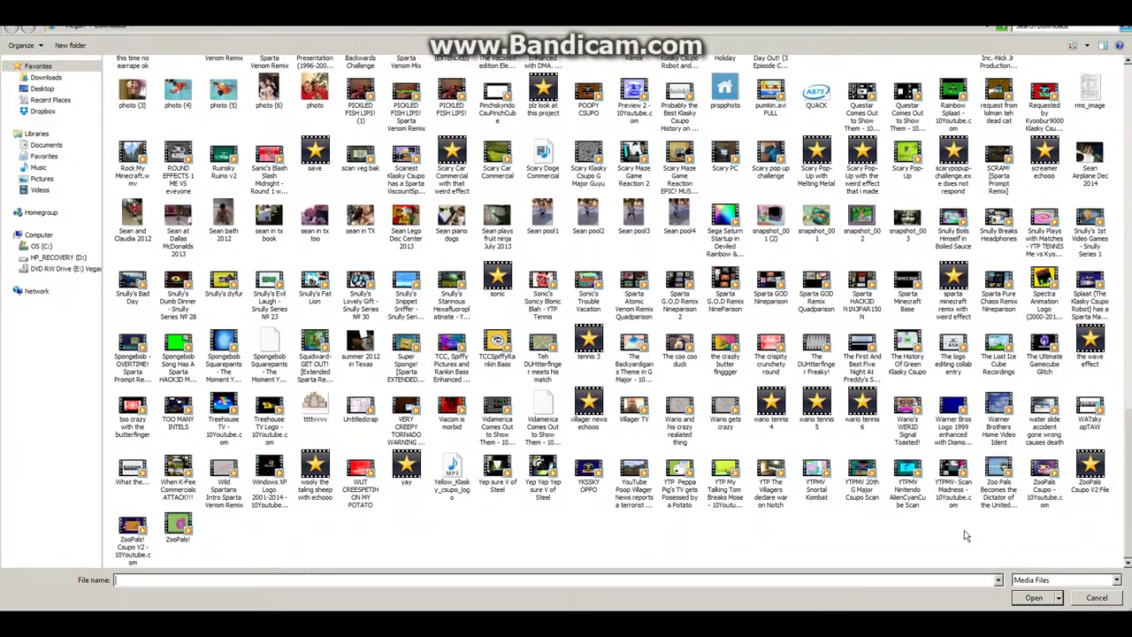
double_click(254, 427)
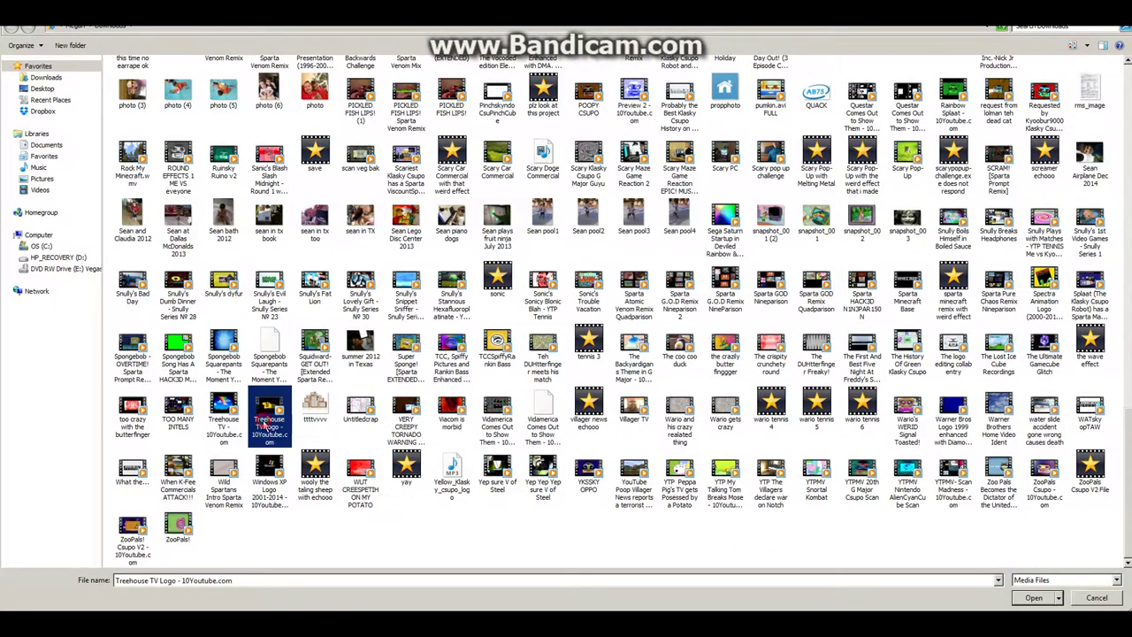
left_click_drag(121, 462, 121, 464)
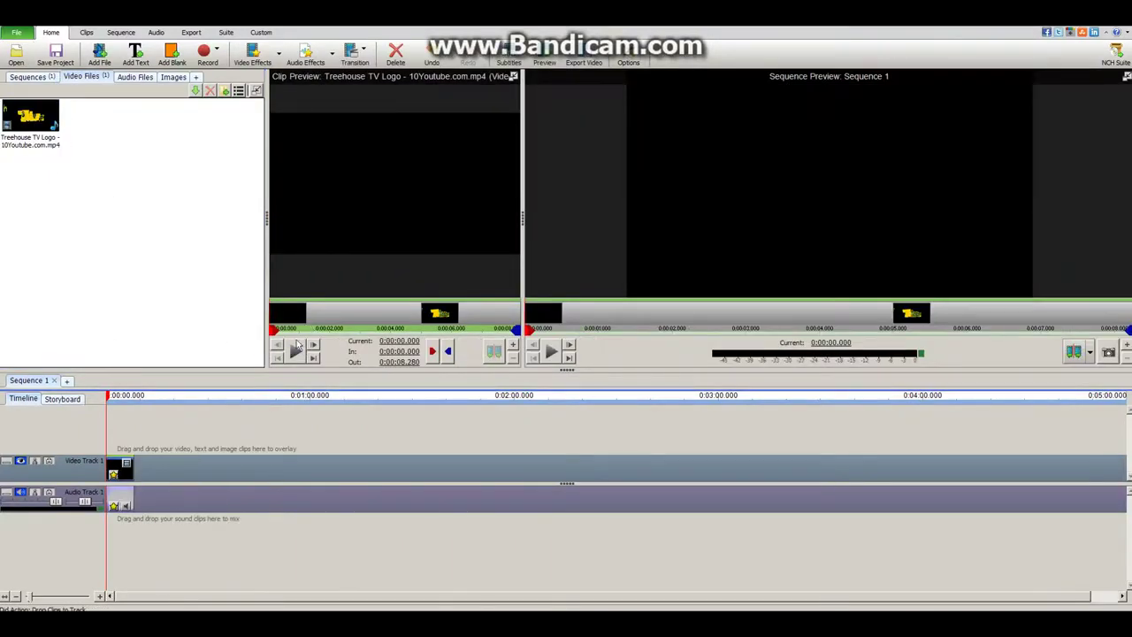
Play and pause the Treehouse clip in the clip preview, and scrub the sequence preview to about 3 seconds.
left_click(295, 352)
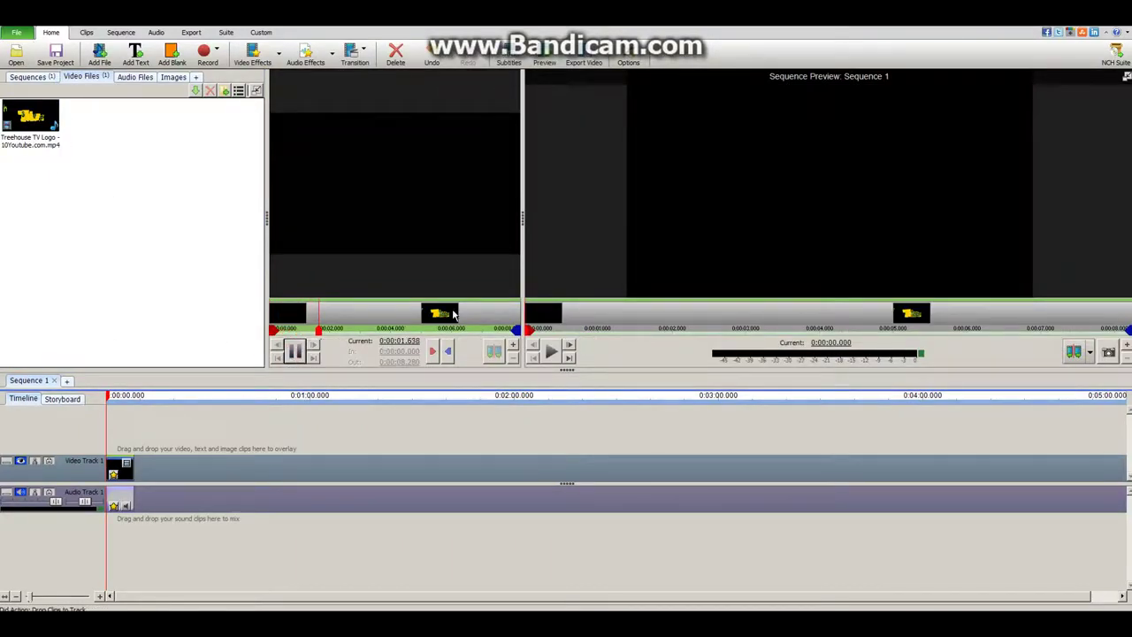
left_click(295, 352)
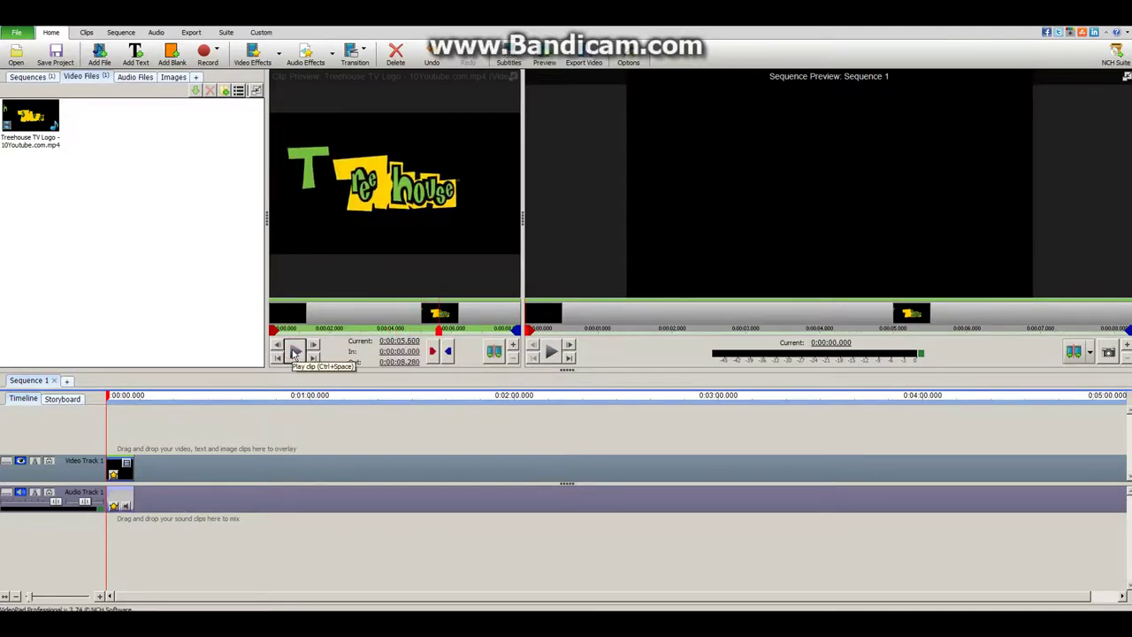
left_click_drag(637, 324, 751, 325)
Place a second copy of the Treehouse clip on new tracks, and set the Audio Track 1 clip to play in reverse.
left_click_drag(29, 135, 190, 516)
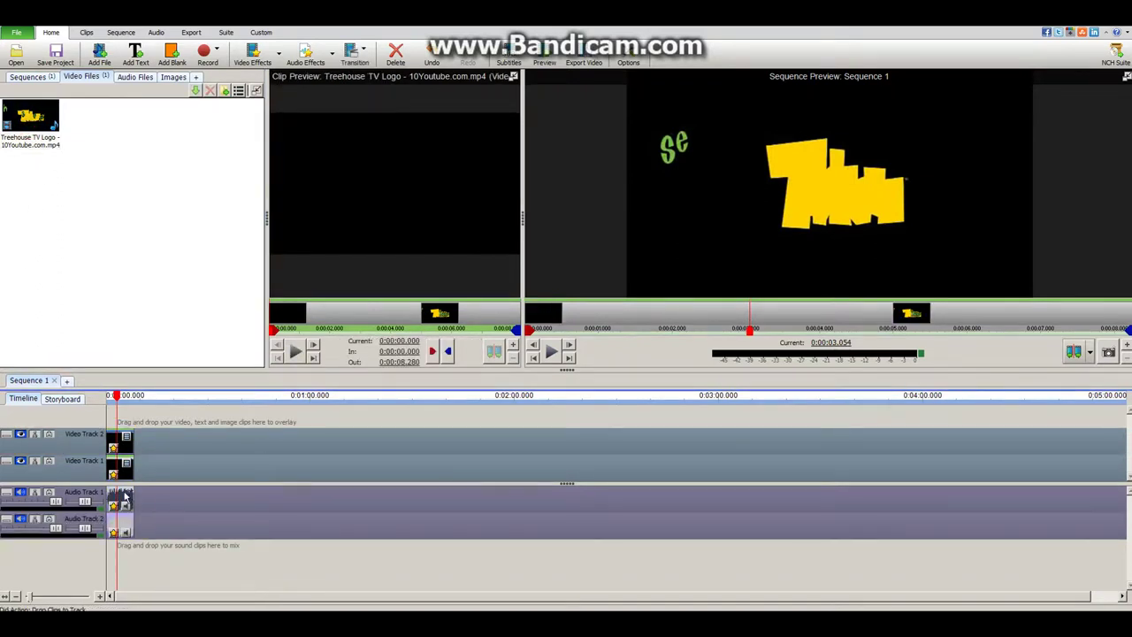
right_click(124, 498)
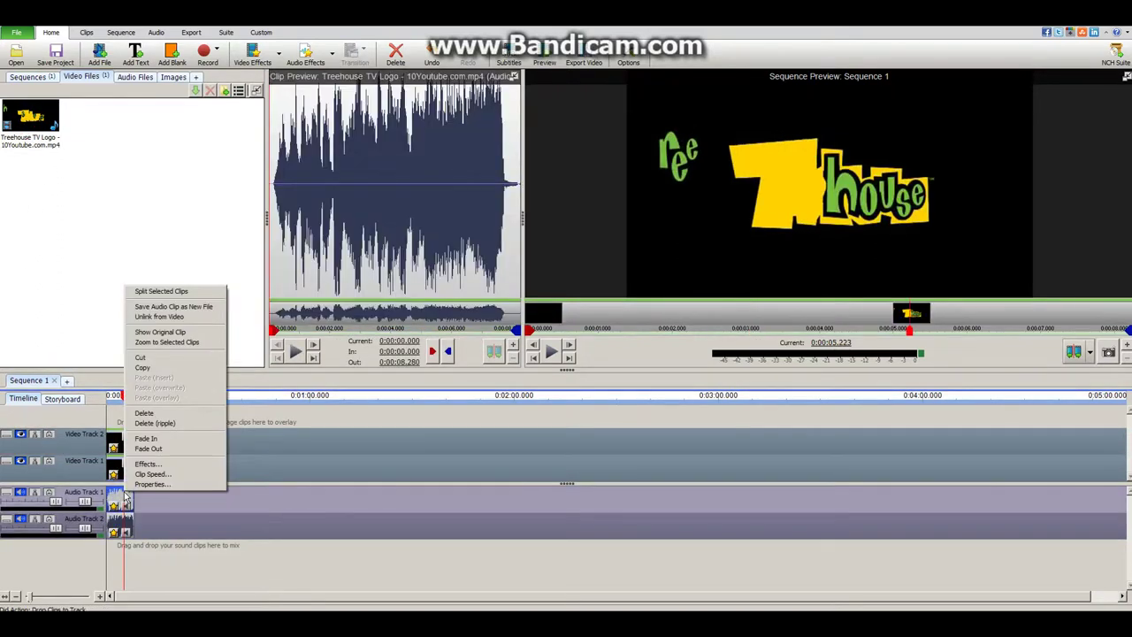
left_click(150, 474)
left_click(512, 314)
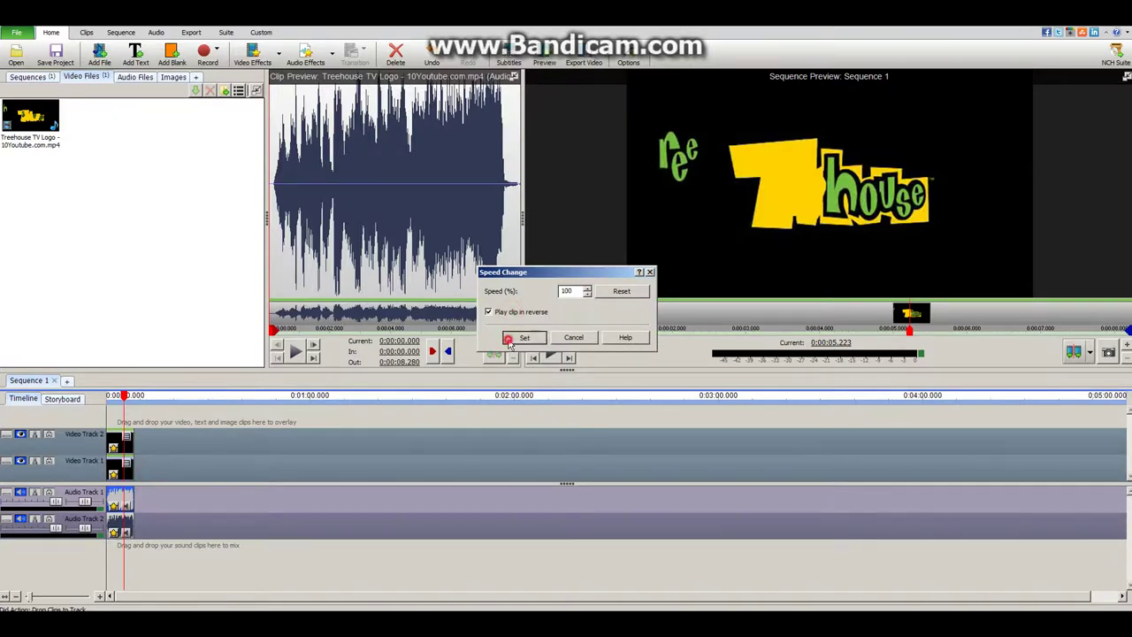
left_click(510, 340)
Add Negative and Hue video effects to the Video Track 2 clip, with the Hue effect on its Half Way preset.
left_click(113, 447)
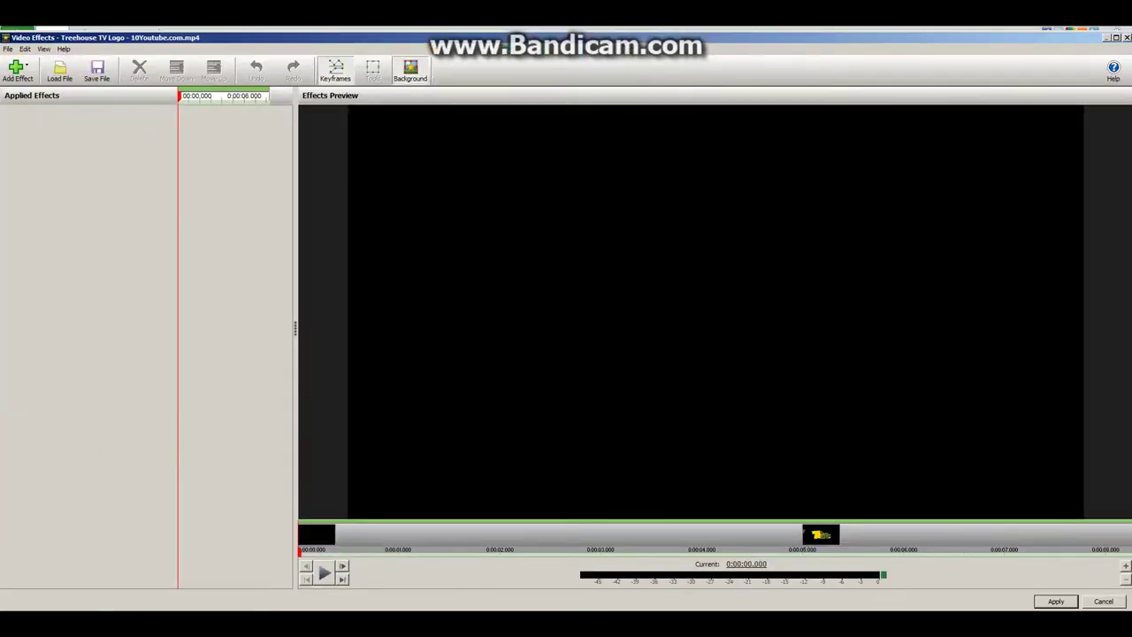
left_click(666, 550)
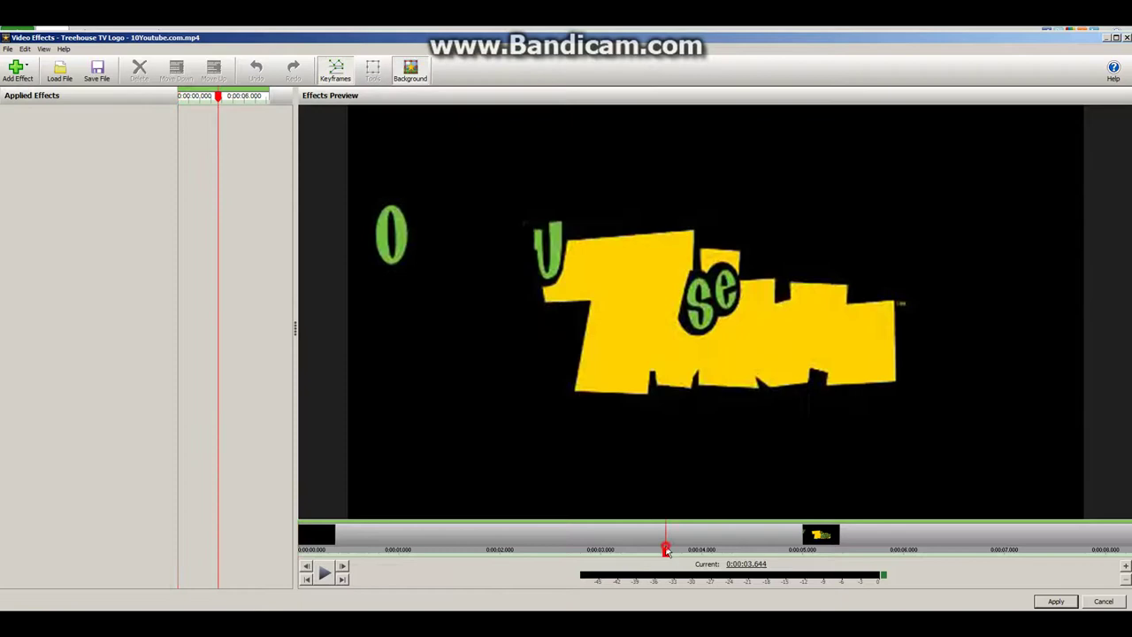
left_click(10, 65)
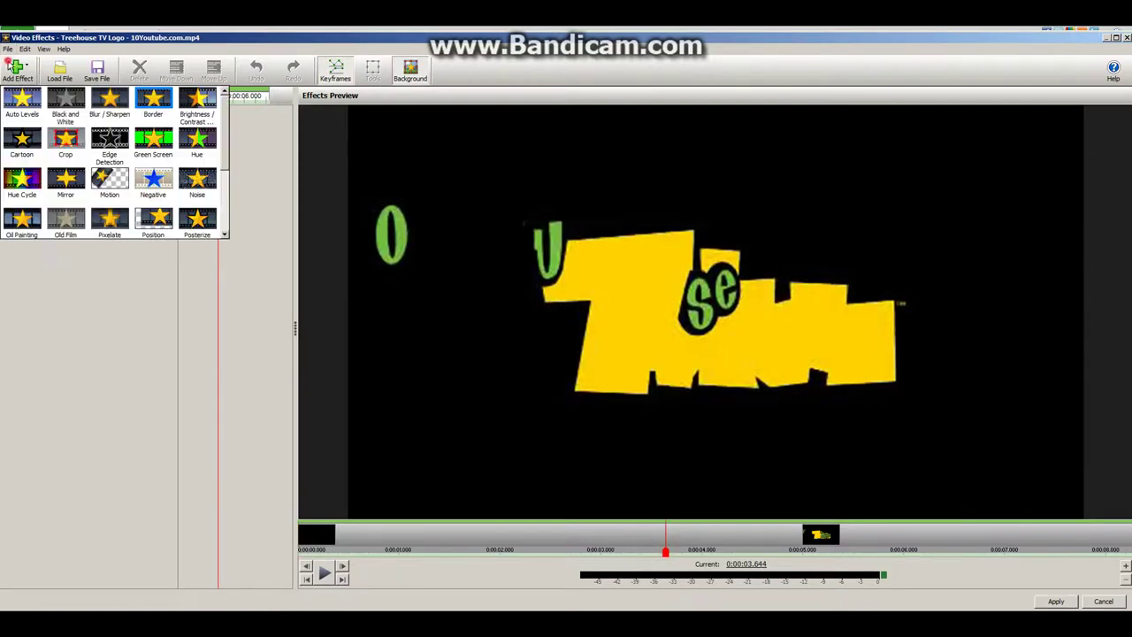
left_click(152, 182)
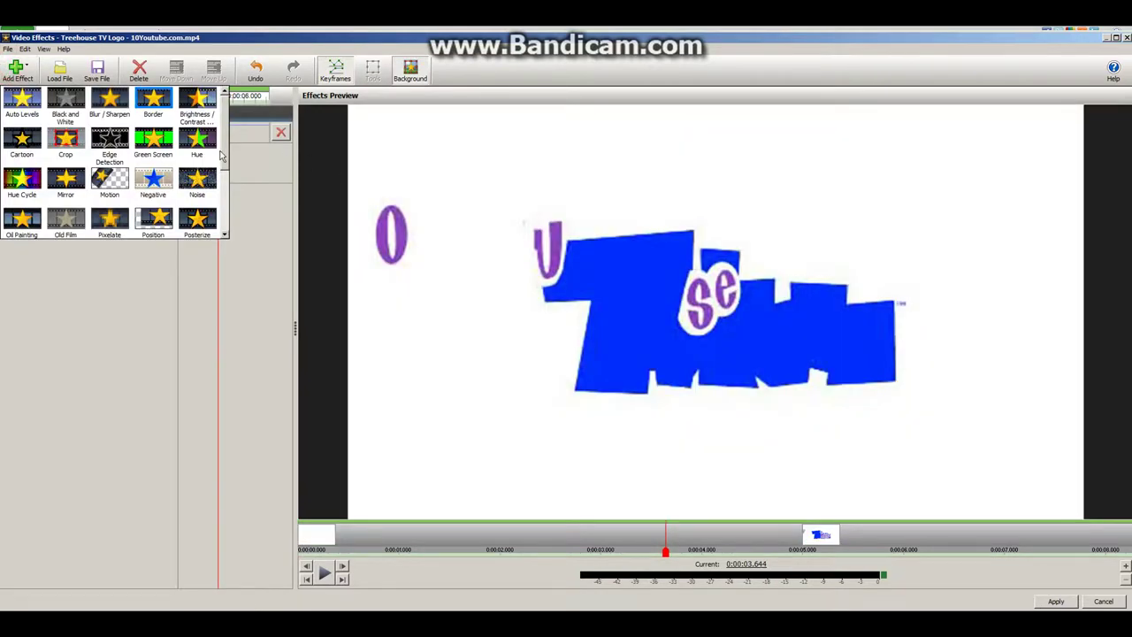
left_click(212, 156)
left_click(68, 154)
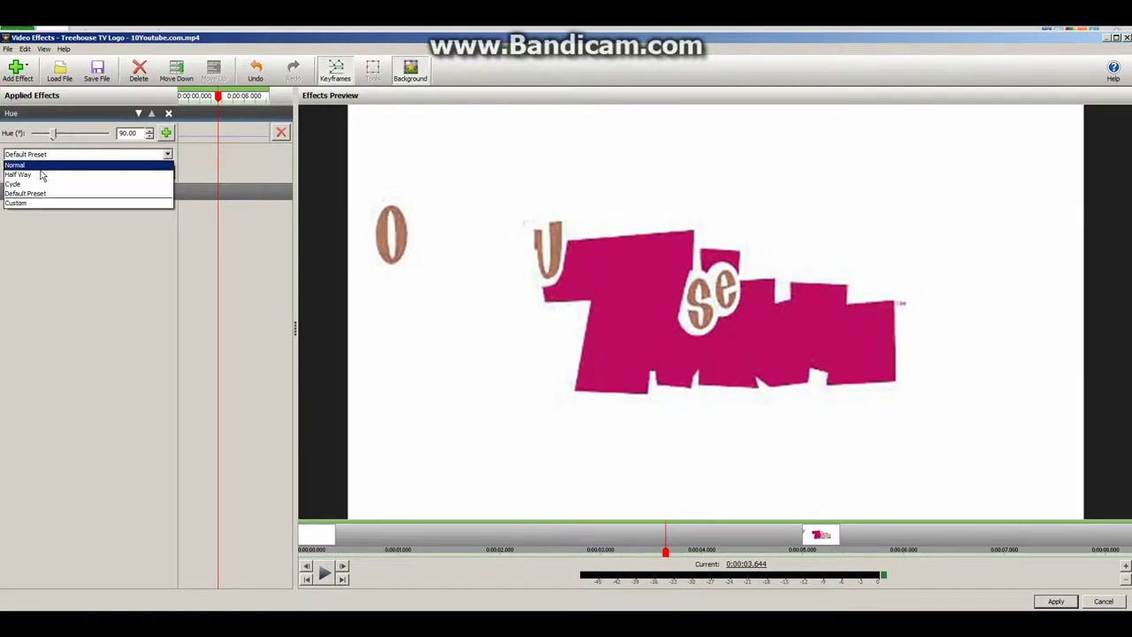
left_click(42, 175)
Add a left-to-right Mirror effect to the clip, play the effects preview briefly, and apply the effects.
left_click(16, 67)
left_click(68, 191)
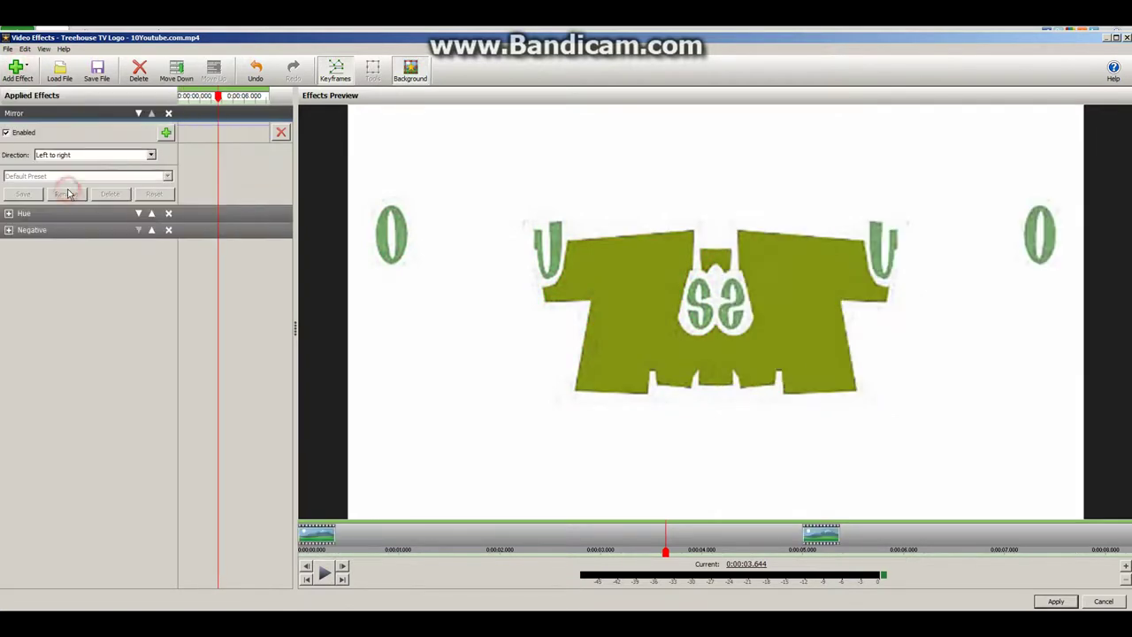
left_click(341, 565)
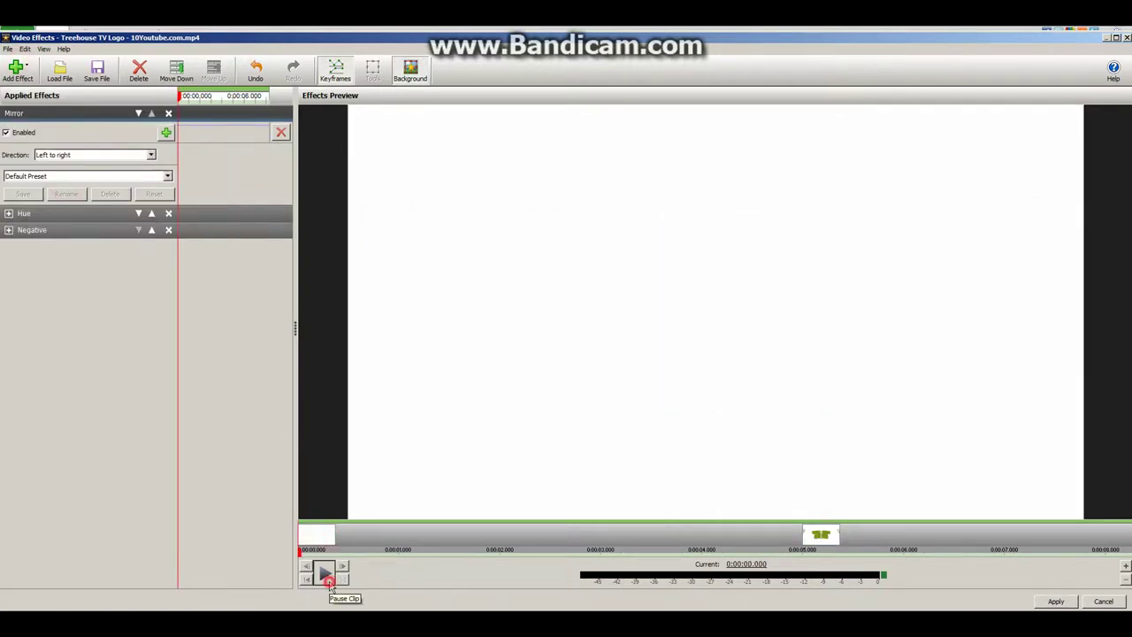
left_click(325, 574)
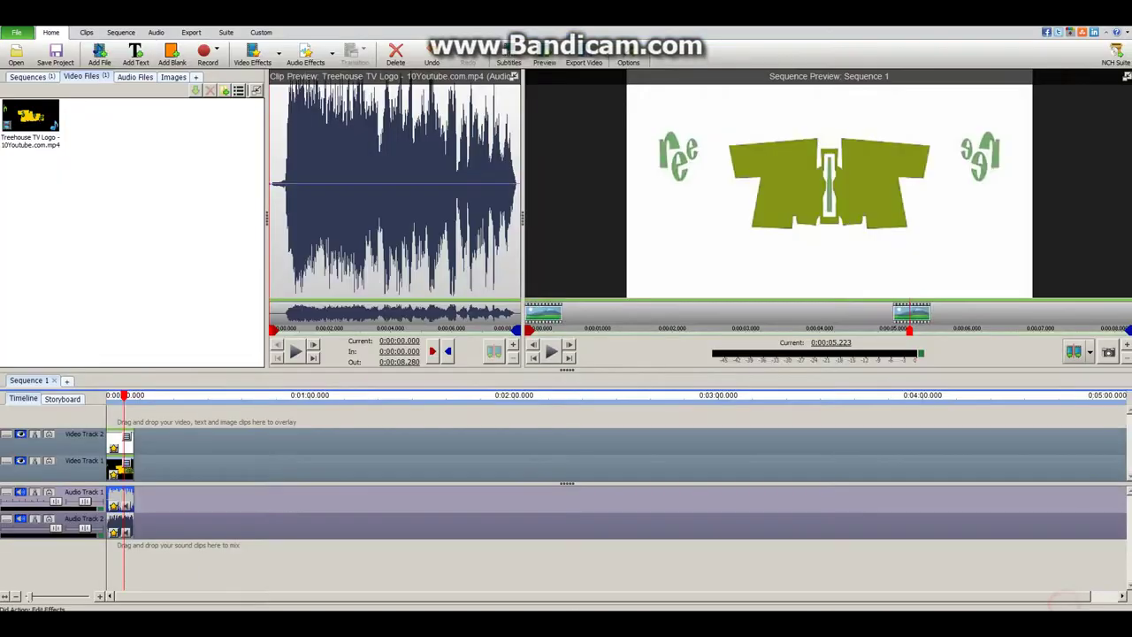
Play the sequence from its start for a moment and pause it.
left_click(531, 327)
left_click(551, 351)
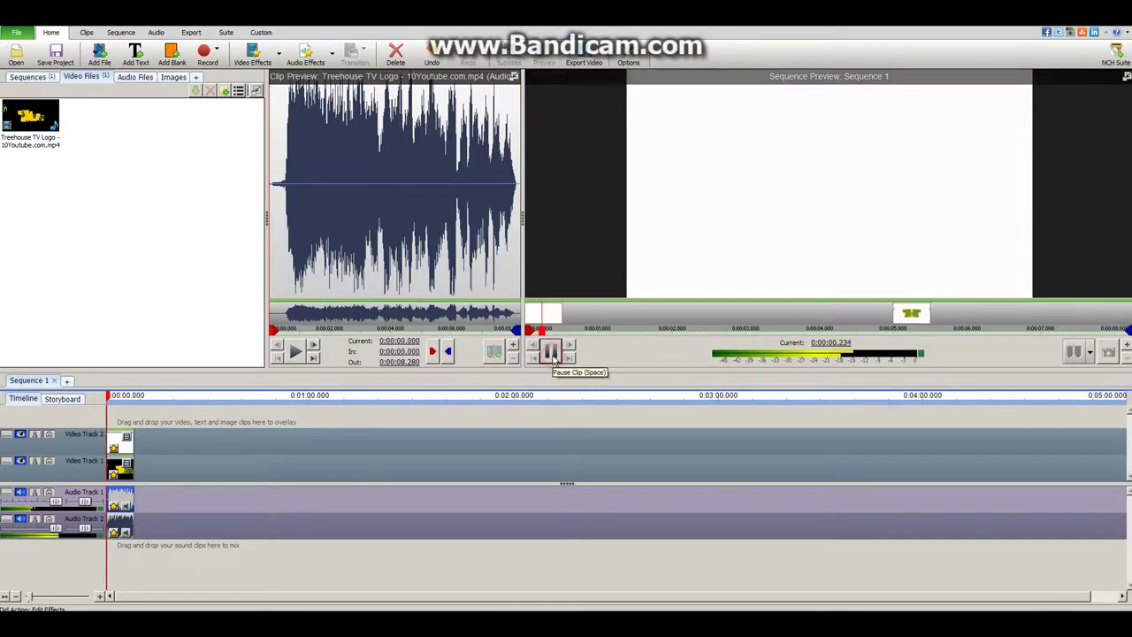
left_click(550, 354)
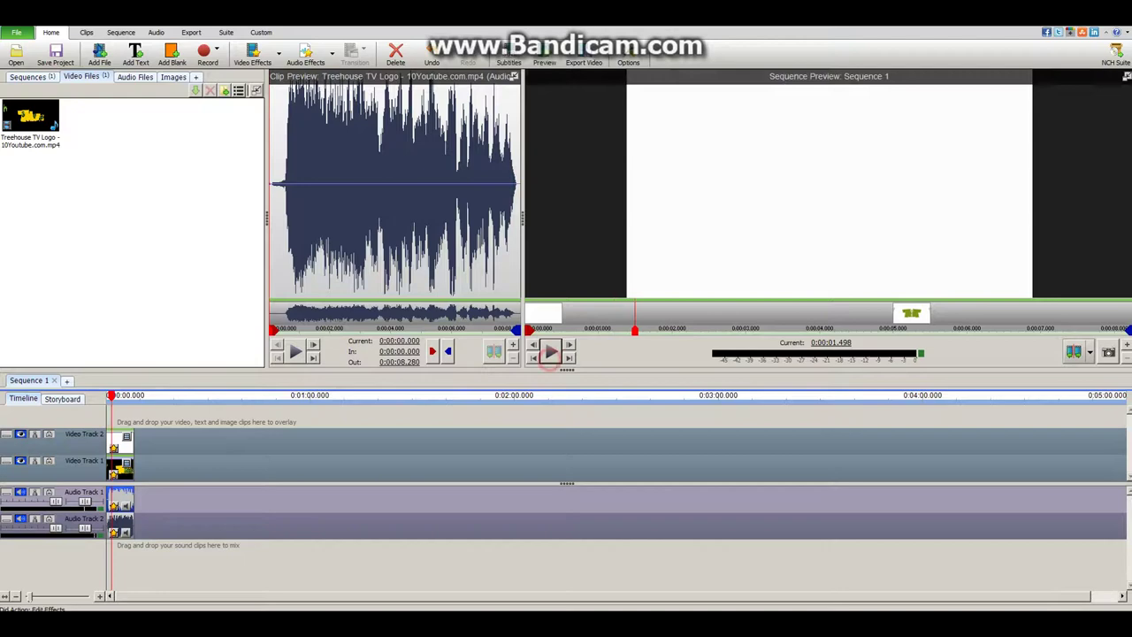
Turn the Audio Track 2 clip's volume all the way down and play the sequence again from the start.
left_click(125, 533)
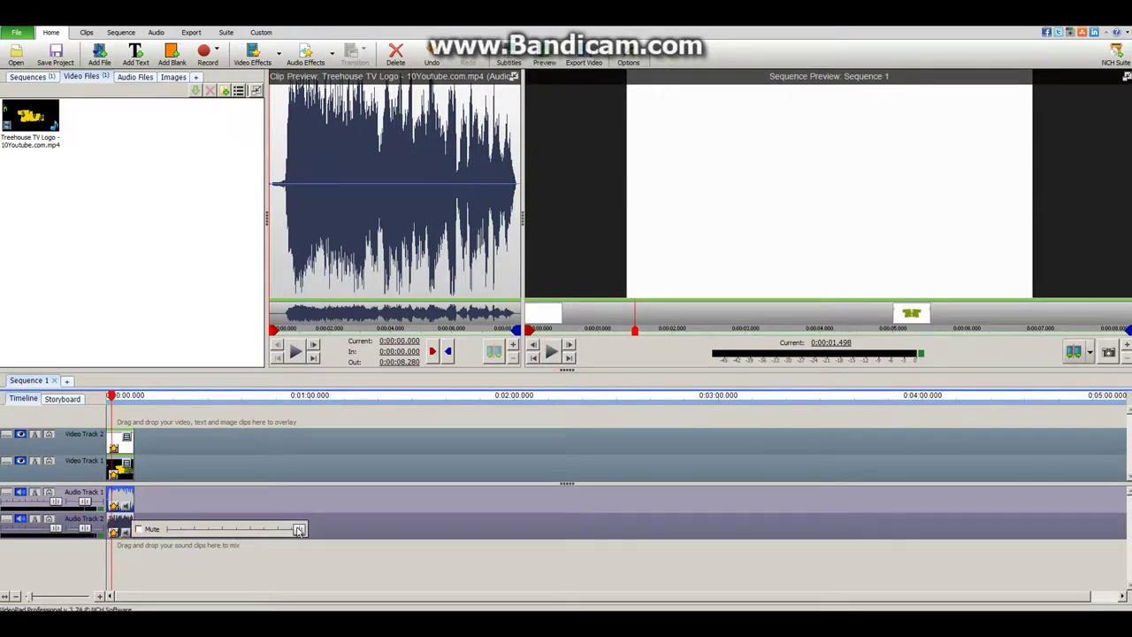
left_click_drag(299, 530, 173, 529)
left_click_drag(619, 318, 513, 344)
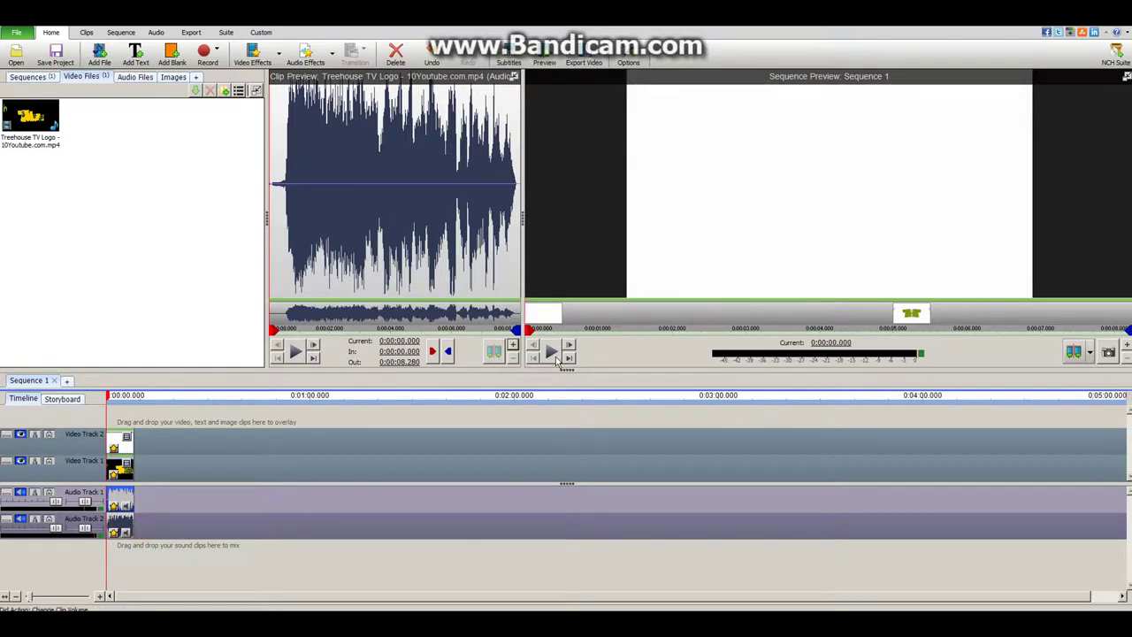
left_click(552, 353)
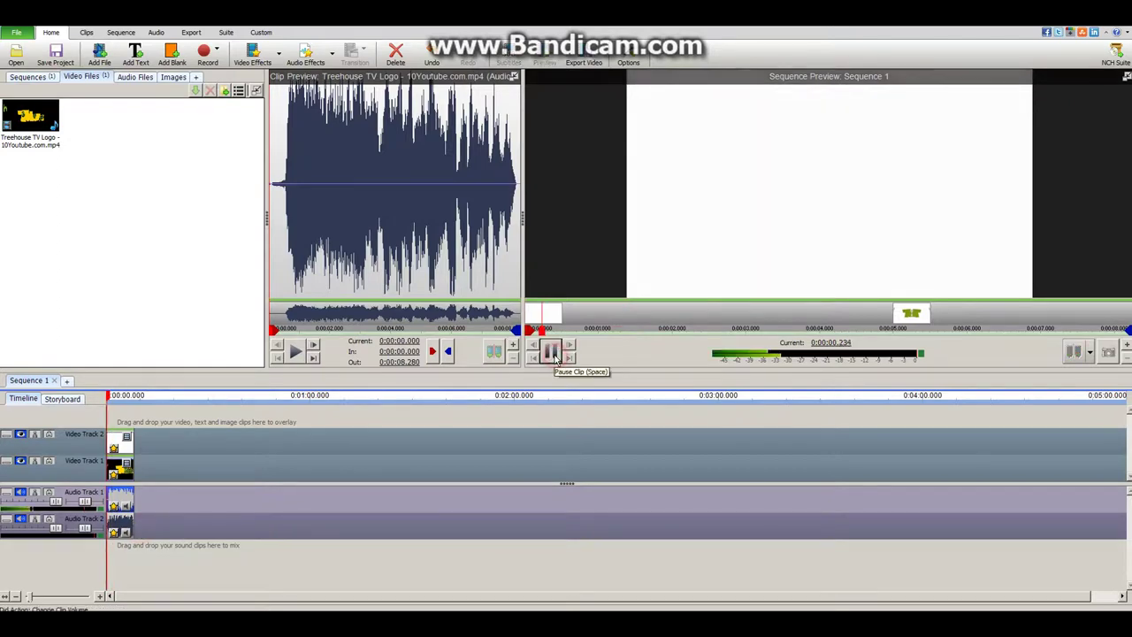
Delete Audio Track 2 together with the clips on it.
right_click(200, 537)
left_click(254, 483)
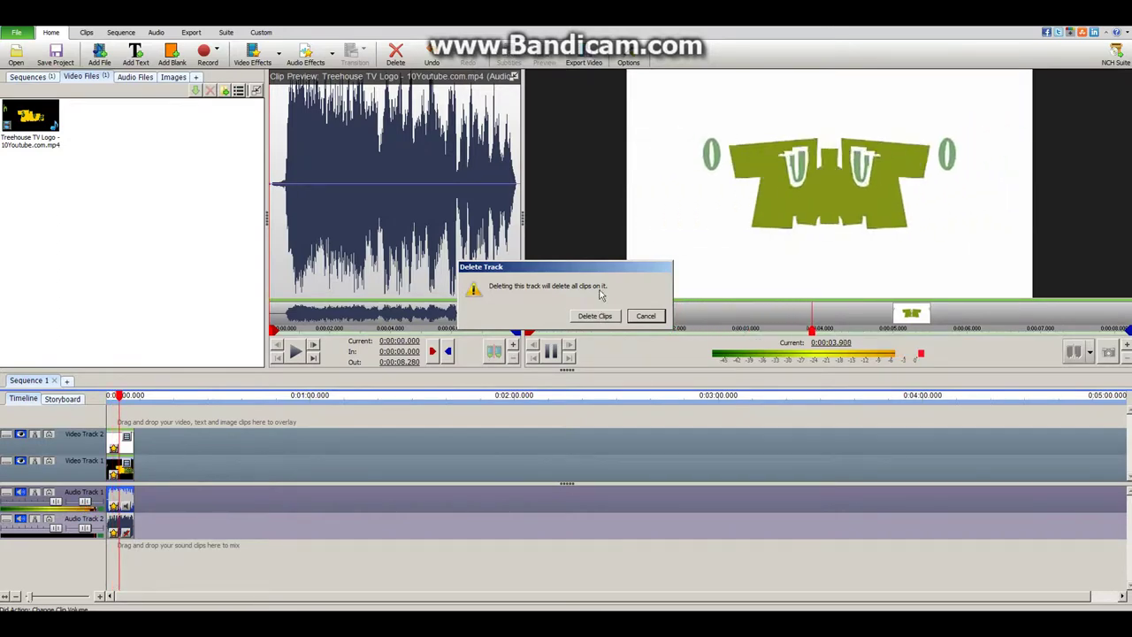
left_click_drag(609, 272, 419, 267)
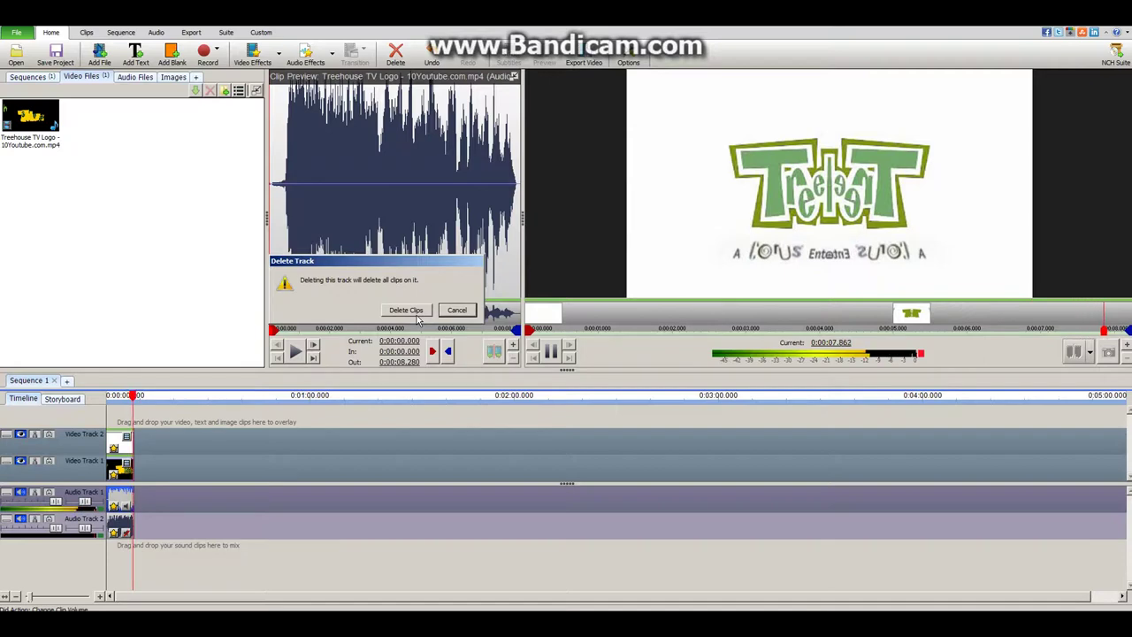
left_click(414, 314)
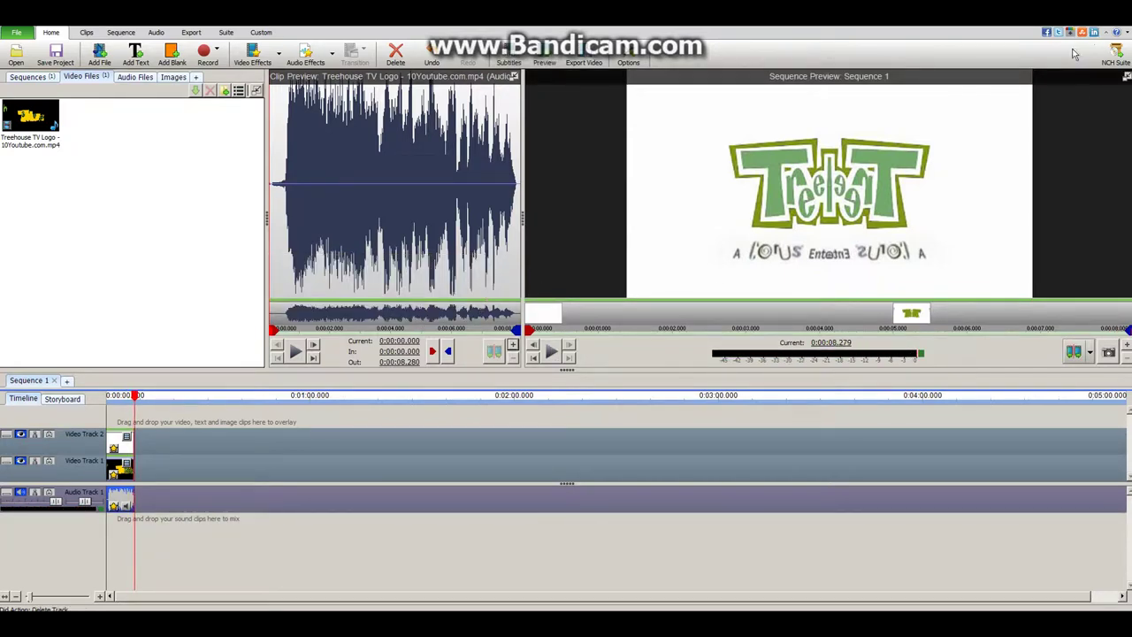
Switch to Vegas and add the Sony Wave effect to the Klasky Csupo Robot Logo video event.
key("alt+Tab")
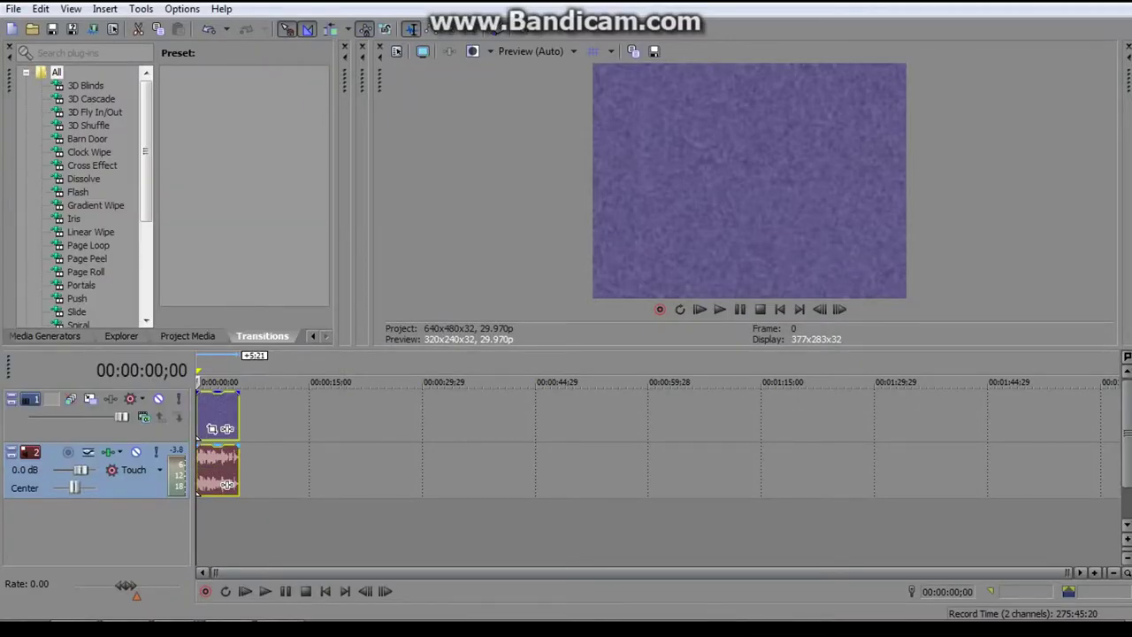
left_click(226, 428)
left_click_drag(521, 471, 678, 470)
left_click(521, 387)
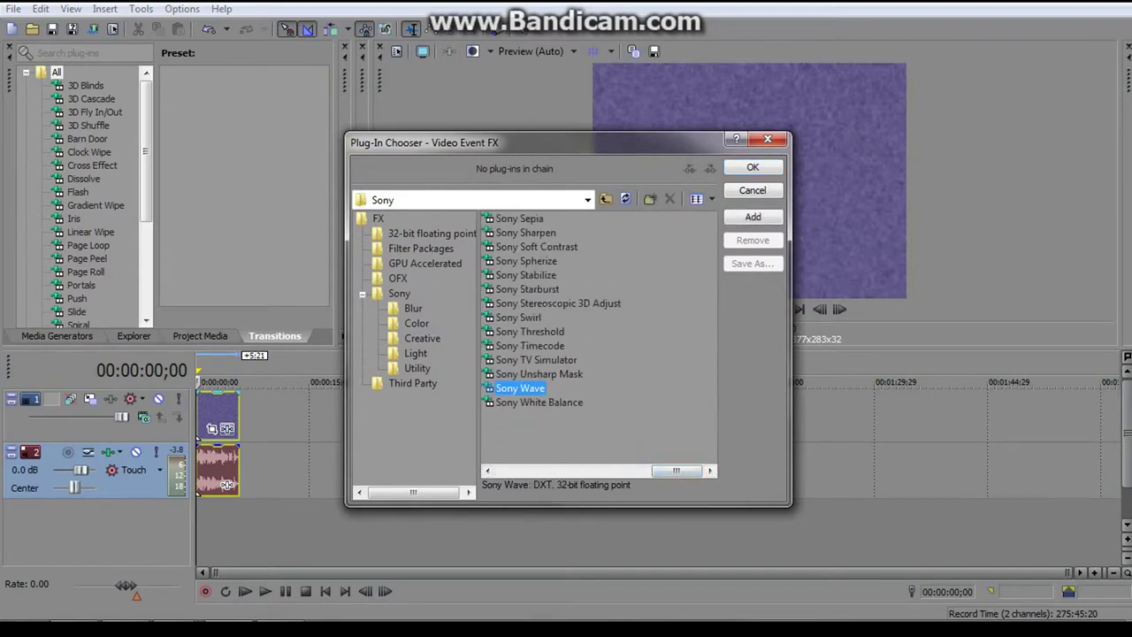
left_click(752, 217)
left_click(752, 167)
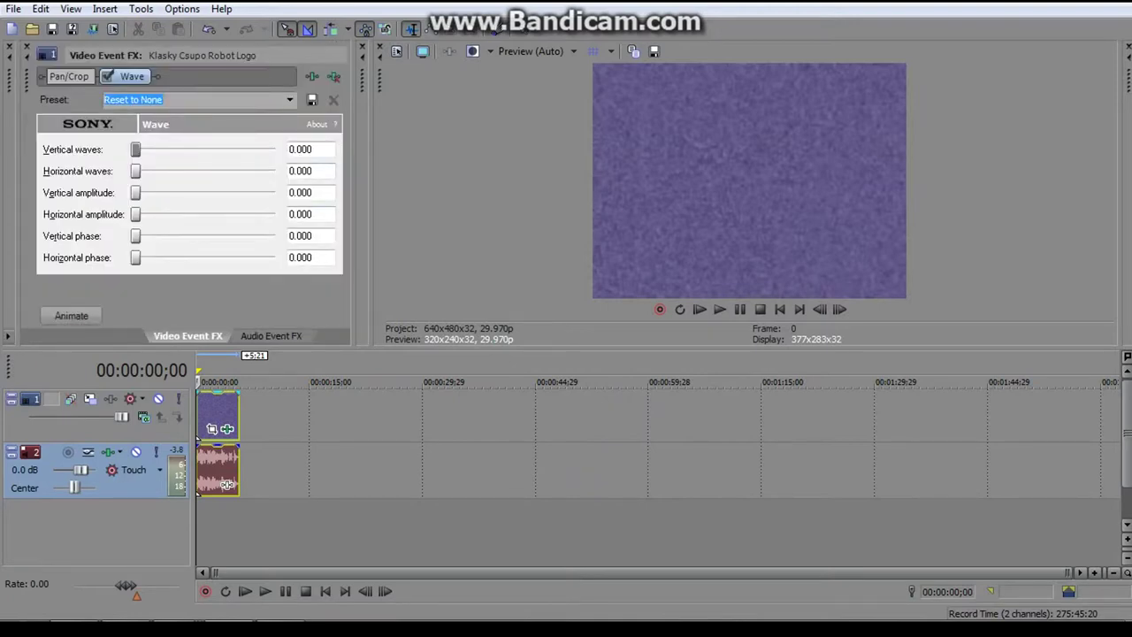
Turn on animation for the Wave effect and add a keyframe at its end, 00:00:05;21.
left_click(71, 316)
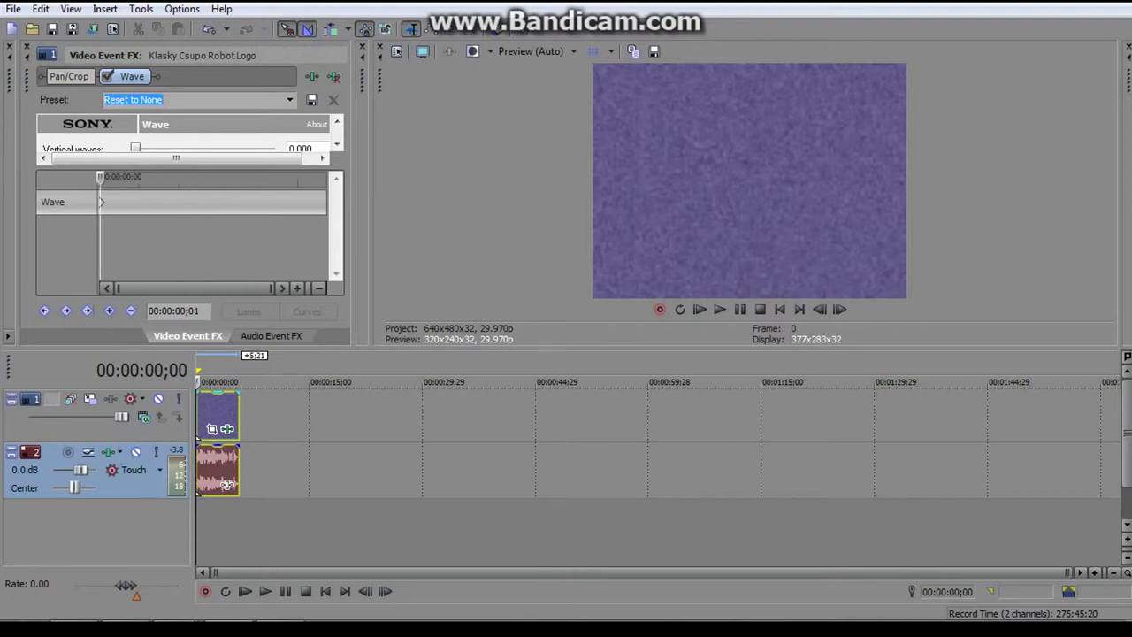
left_click_drag(100, 176, 326, 176)
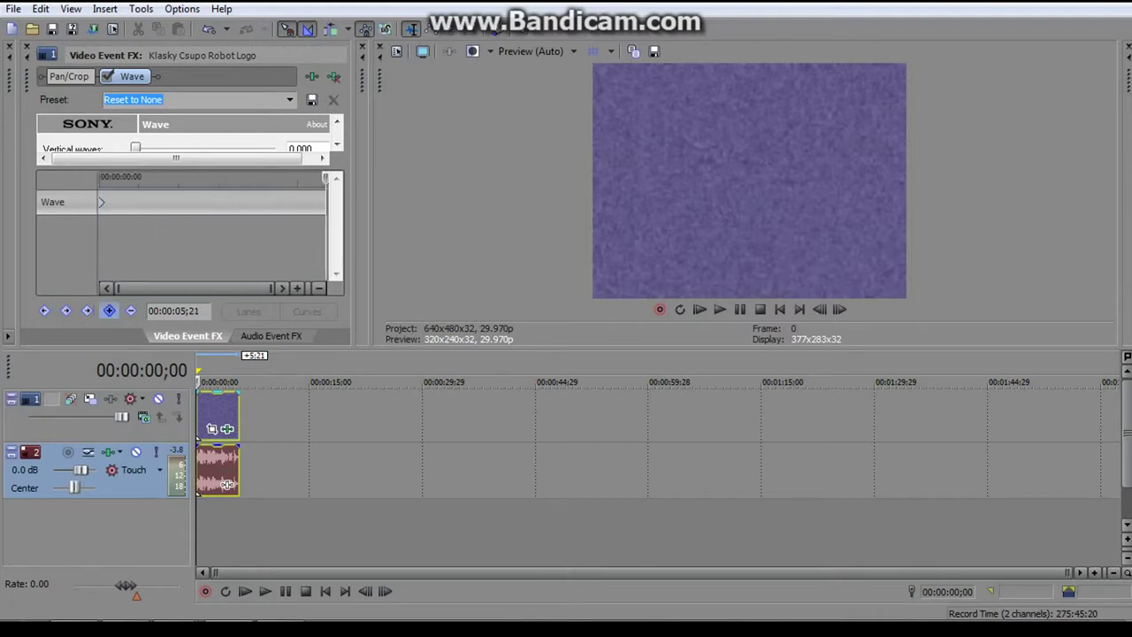
left_click(324, 205)
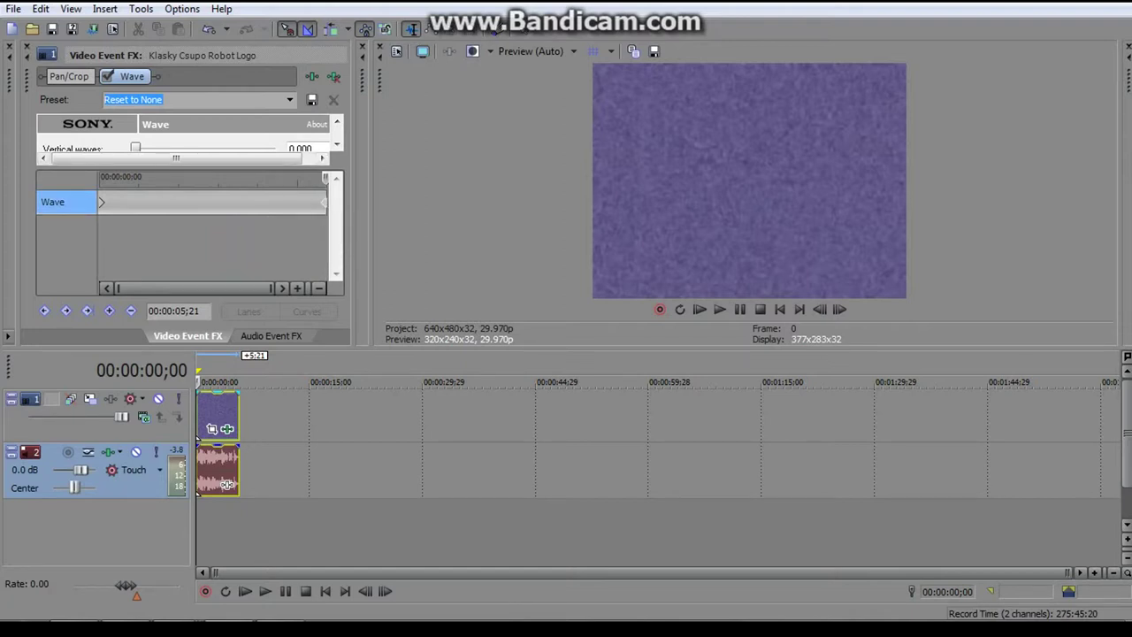
Raise all Wave parameters to their maximum at the end keyframe: both waves 32, both amplitudes 0.5, vertical phase 6.283, and horizontal phase.
left_click_drag(181, 167, 182, 260)
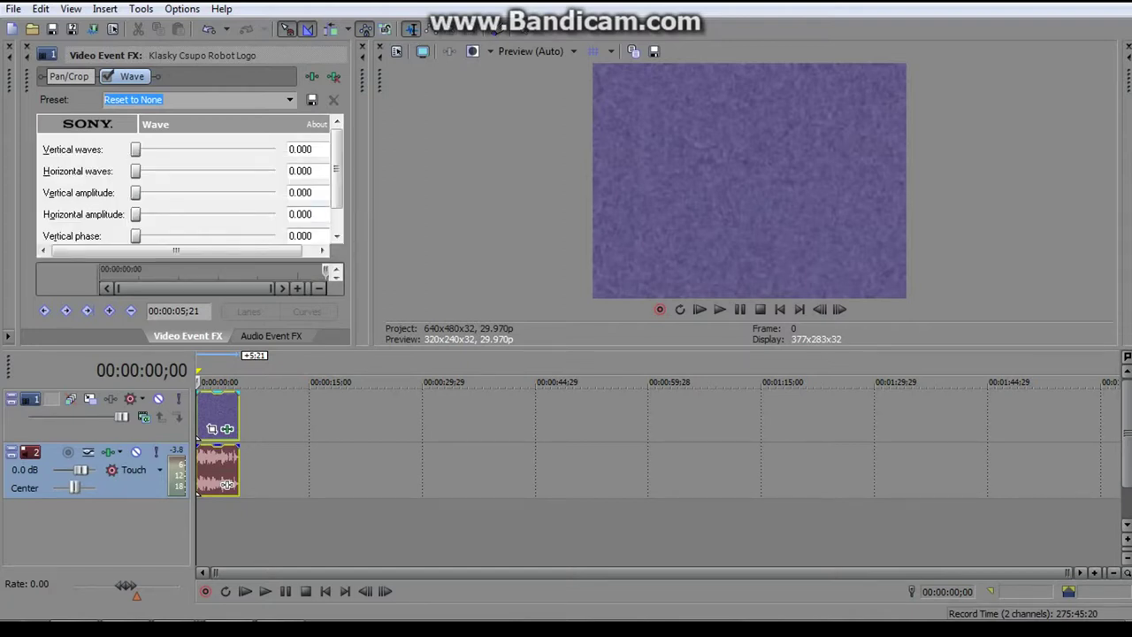
left_click_drag(336, 168, 336, 188)
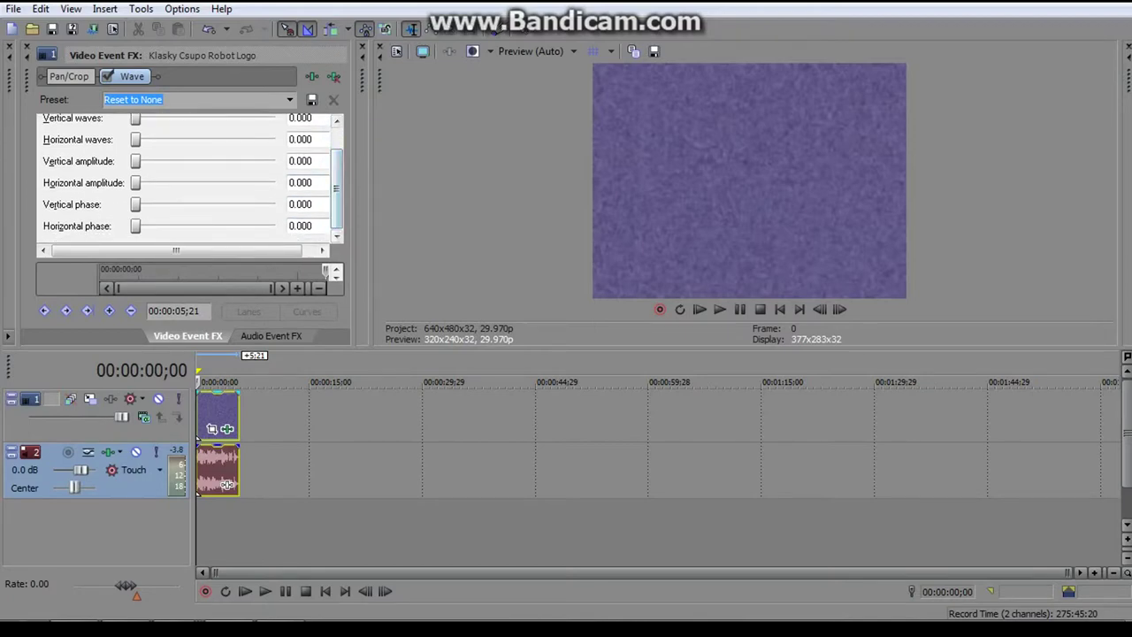
left_click_drag(135, 225, 275, 226)
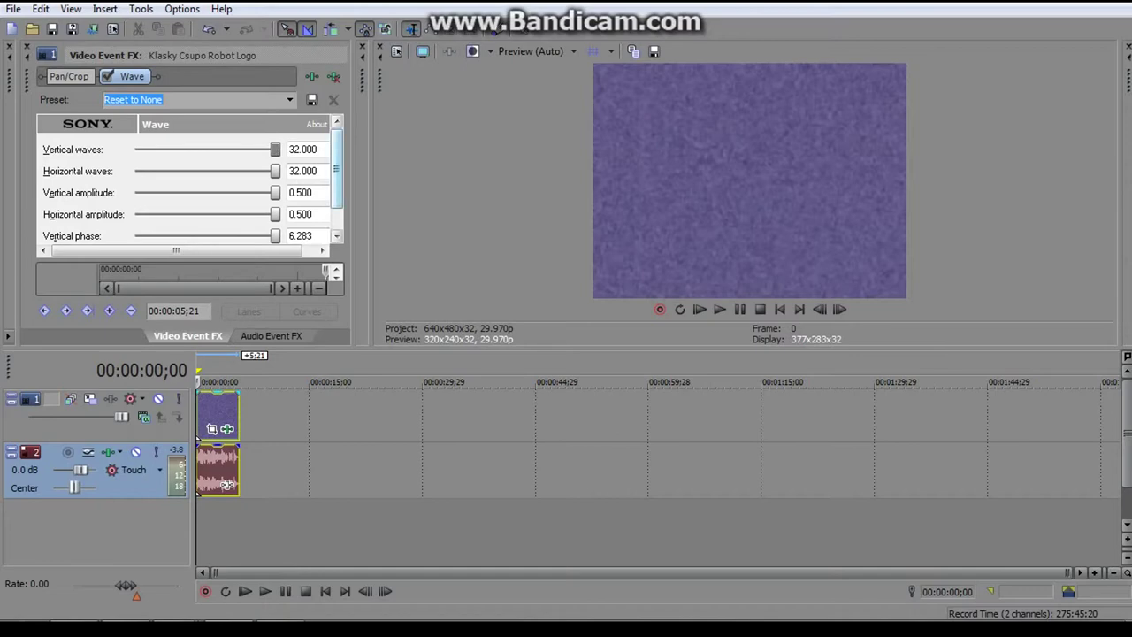
Add the Vibrato audio effect to the Klasky Csupo Robot Logo audio event.
left_click(227, 485)
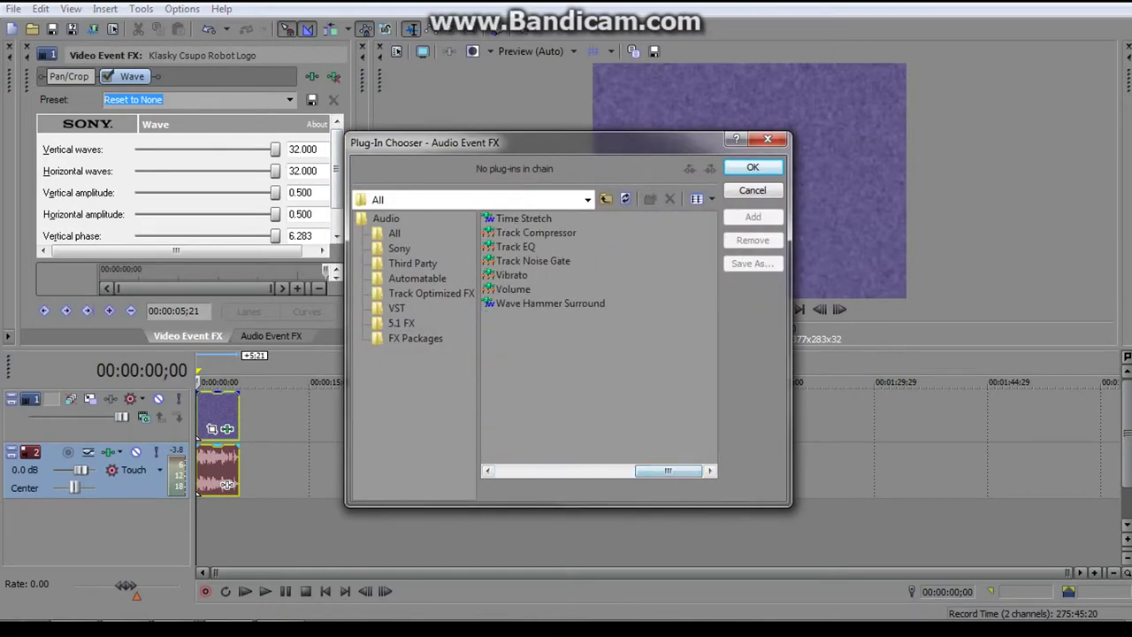
left_click(511, 274)
left_click(752, 217)
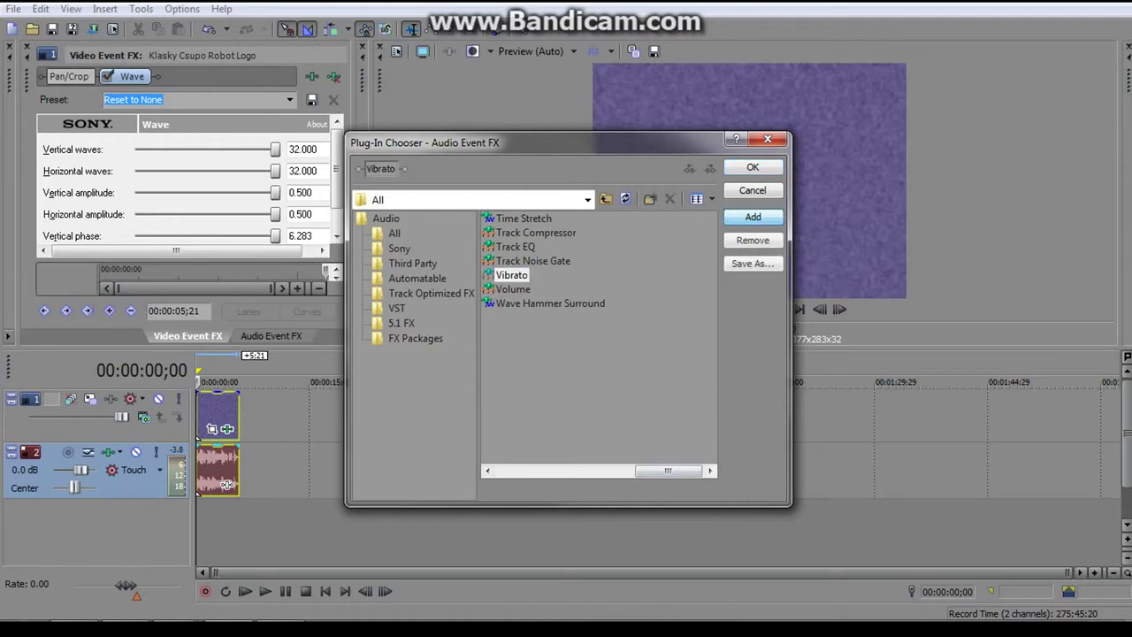
key("Return")
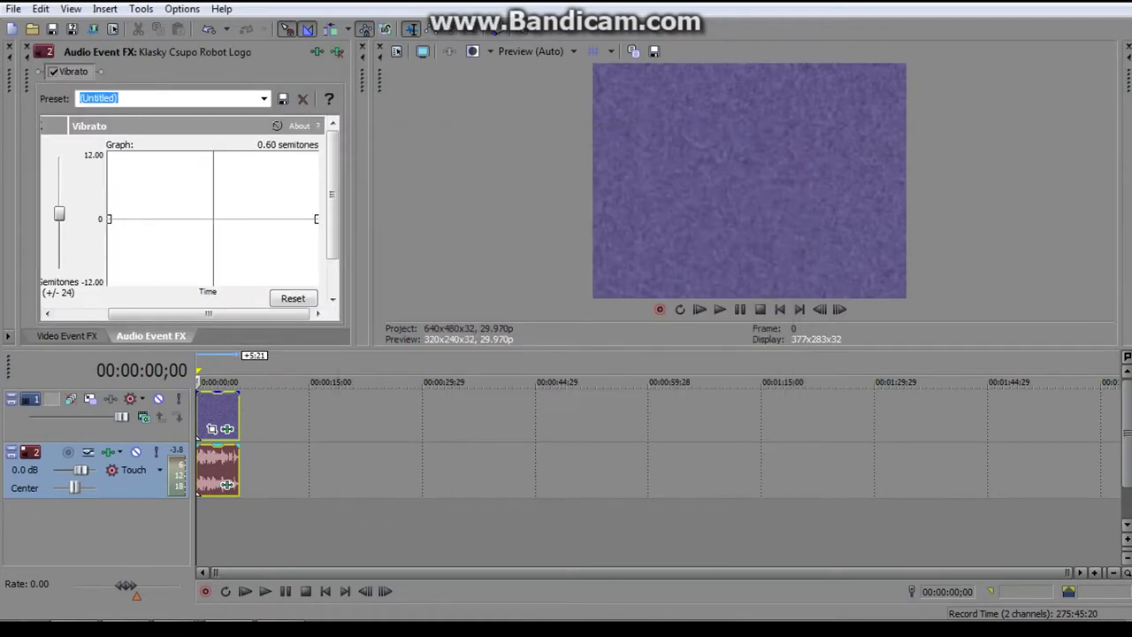
Shape the Vibrato graph as a straight line from -12 semitones at the start to 12 at the end, and play the project.
left_click_drag(109, 219, 109, 283)
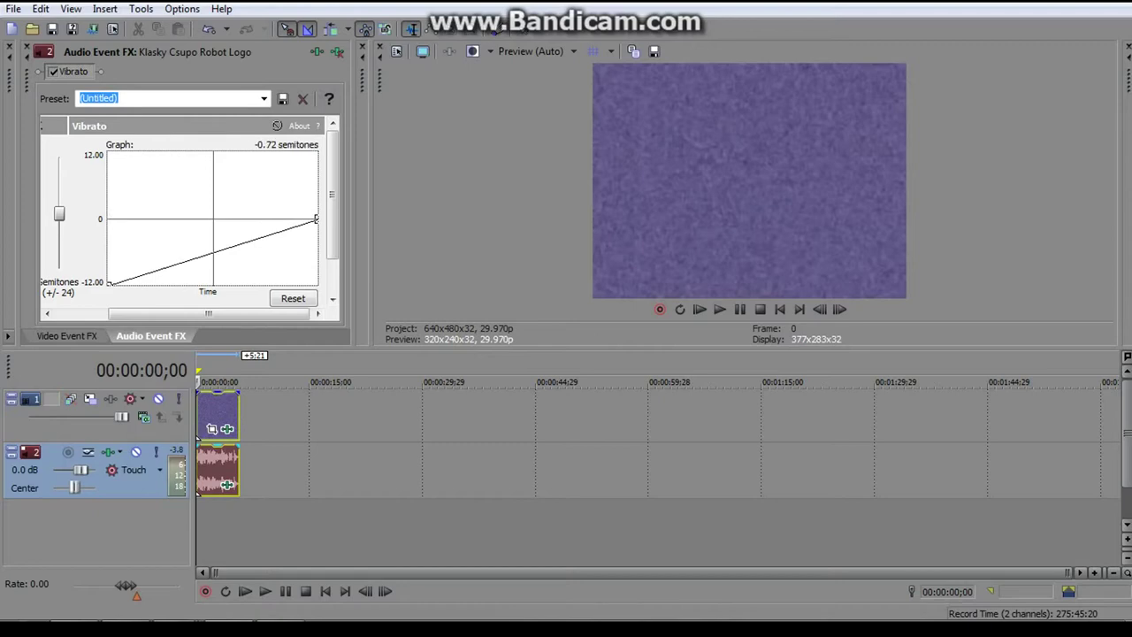
left_click_drag(316, 218, 316, 154)
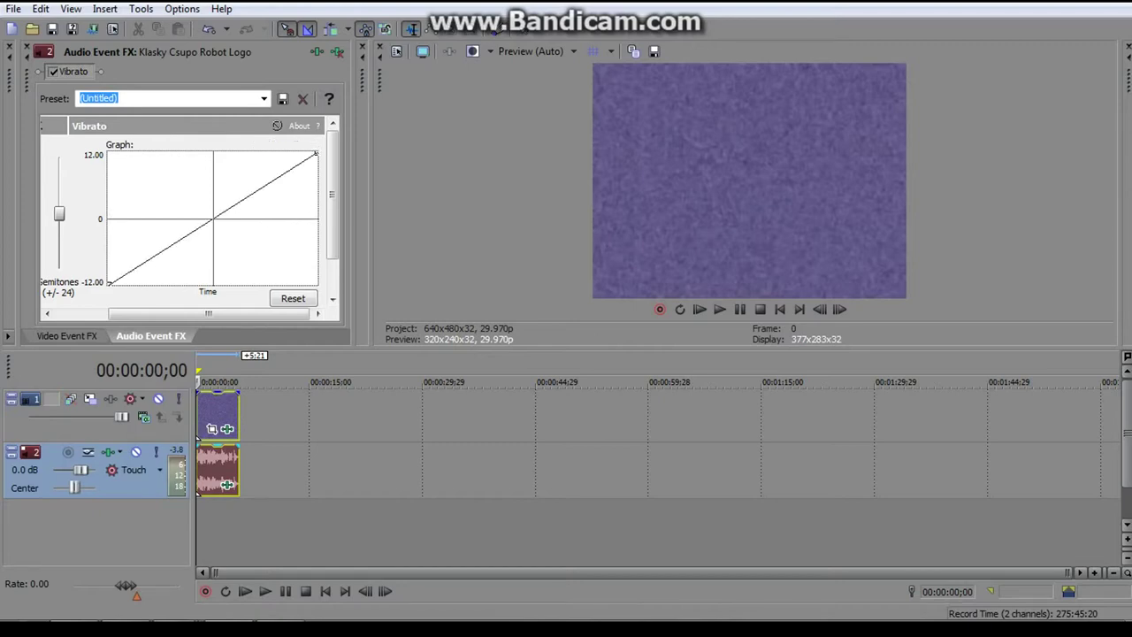
key("space")
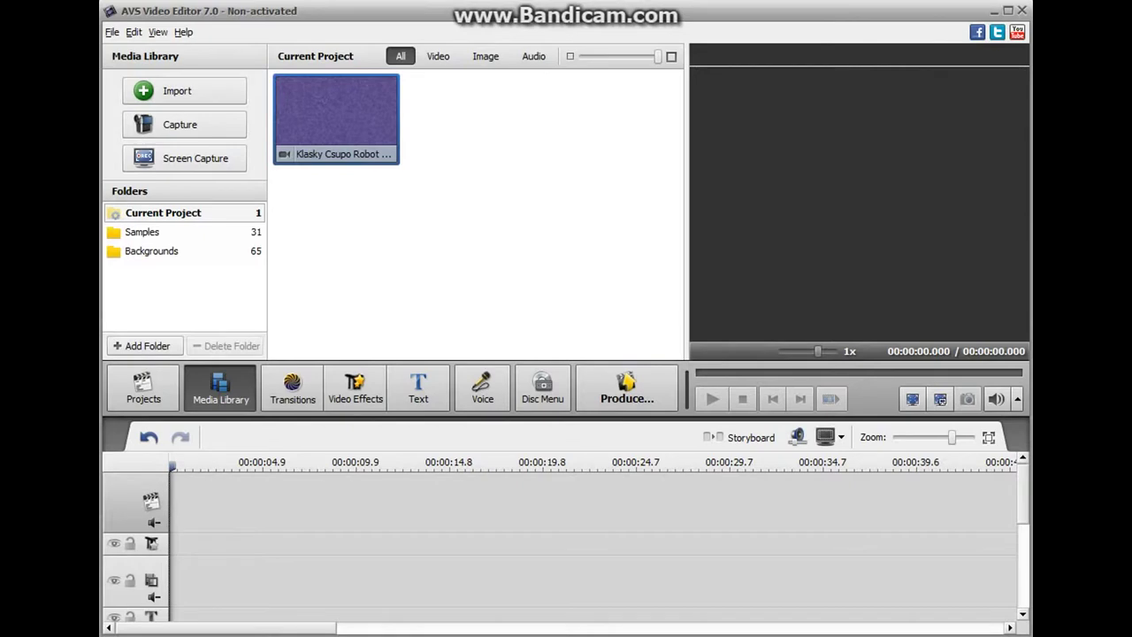
In AVS Video Editor, place the Klasky Csupo Robot clip on the timeline and add an Invert effect shortened to the clip's length.
left_click_drag(336, 119, 266, 540)
left_click(356, 387)
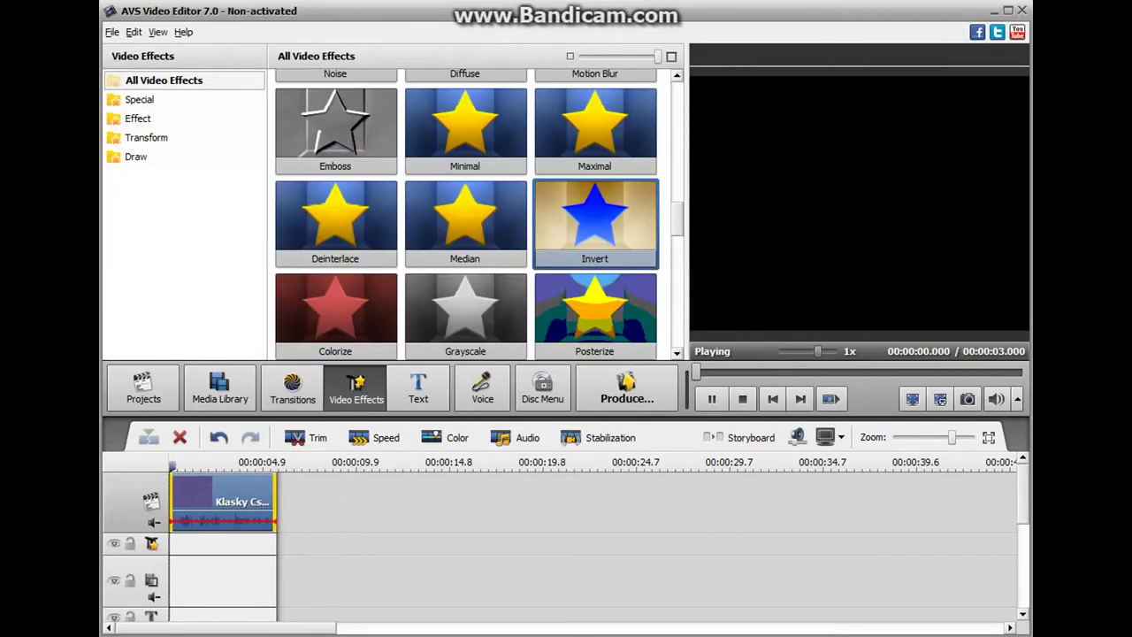
left_click_drag(594, 221, 221, 545)
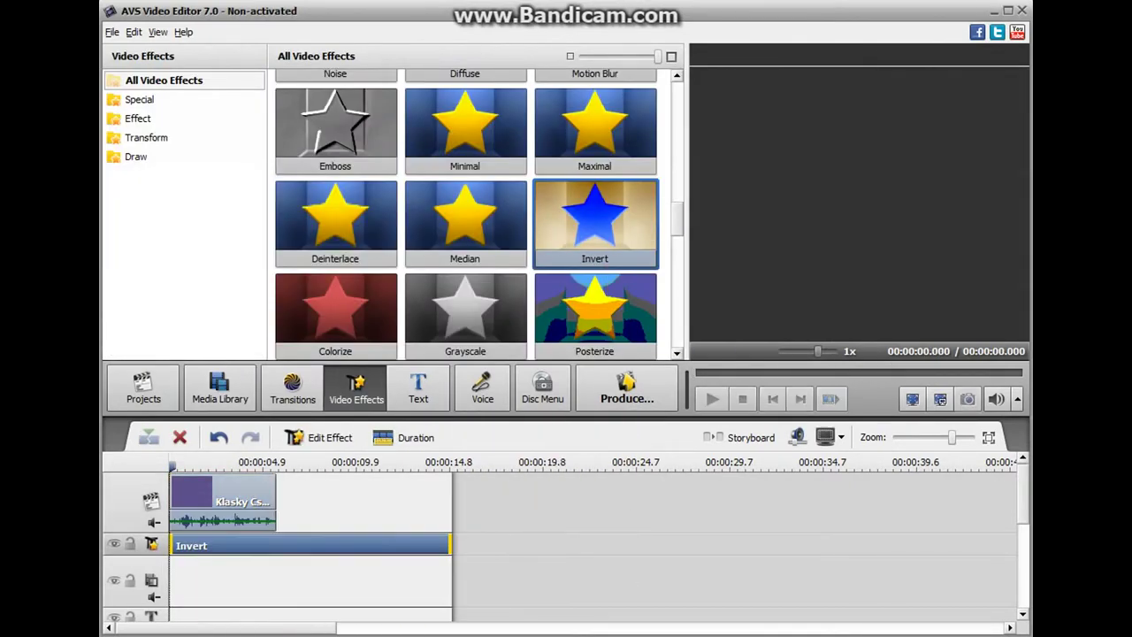
left_click_drag(449, 545, 277, 543)
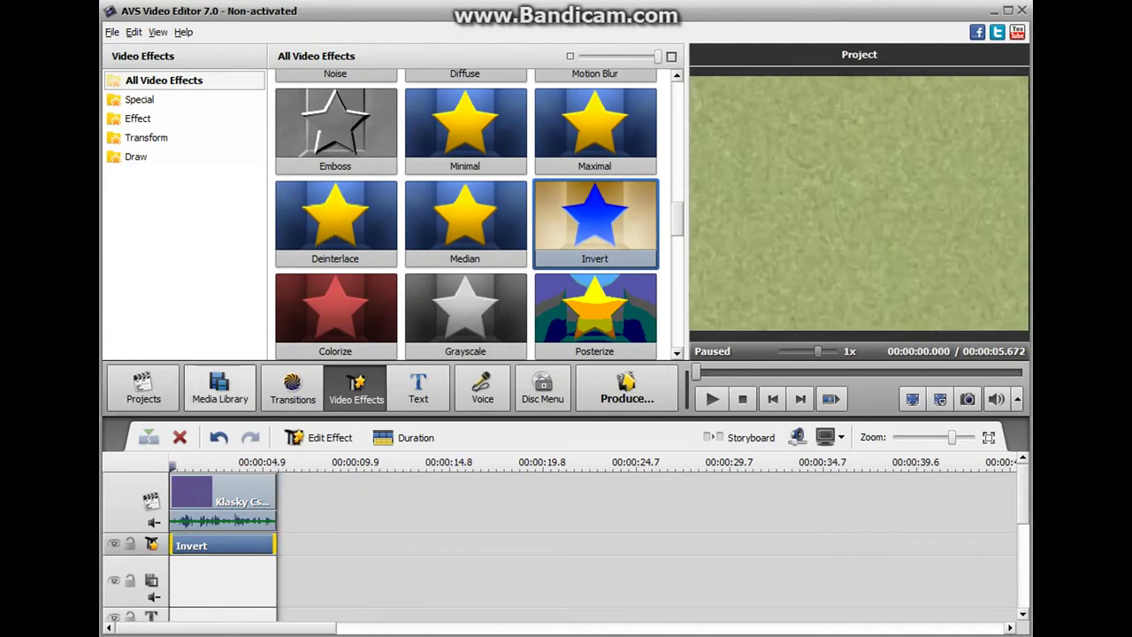
Add the Klasky Csupo Robot clip's sound to the audio mix track, starting at the beginning of the timeline.
left_click(293, 387)
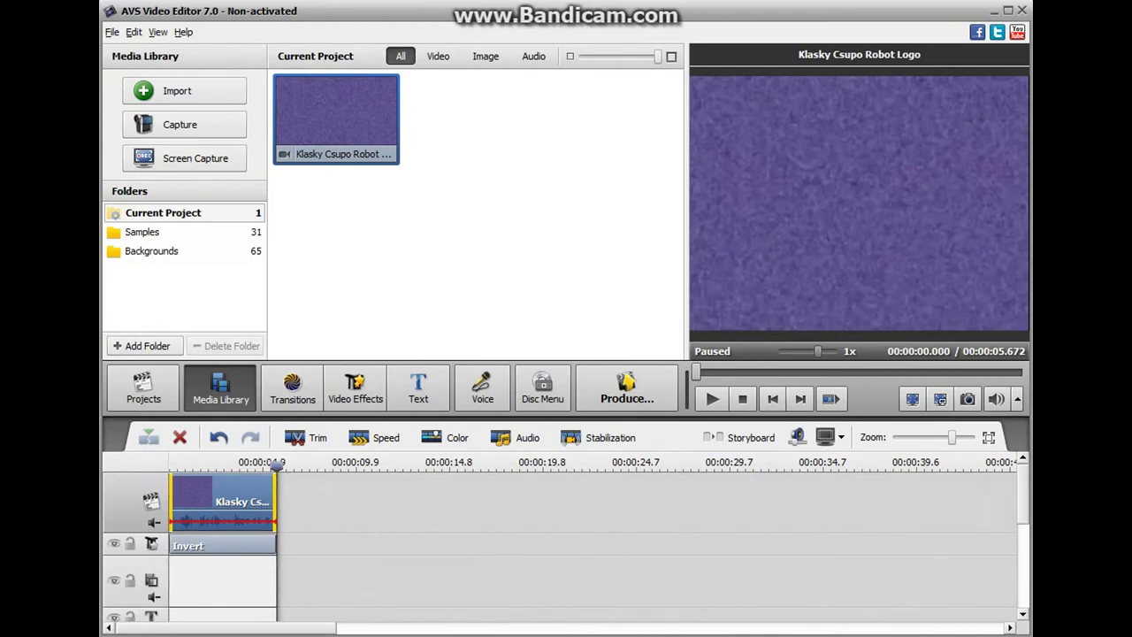
scroll(593, 570, "down", 1)
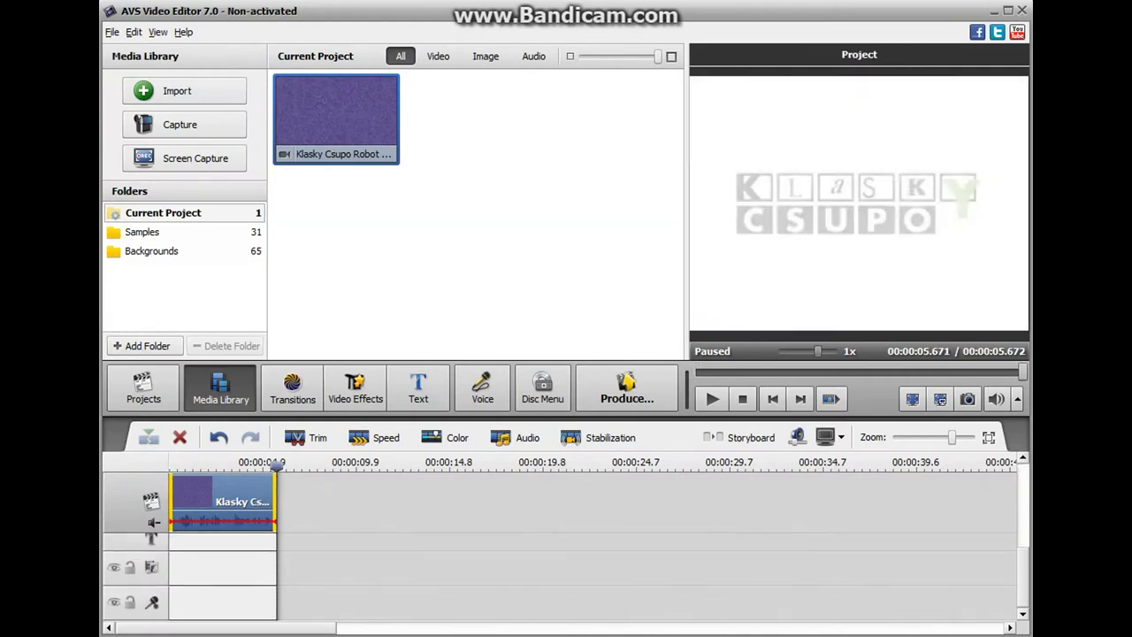
key("space")
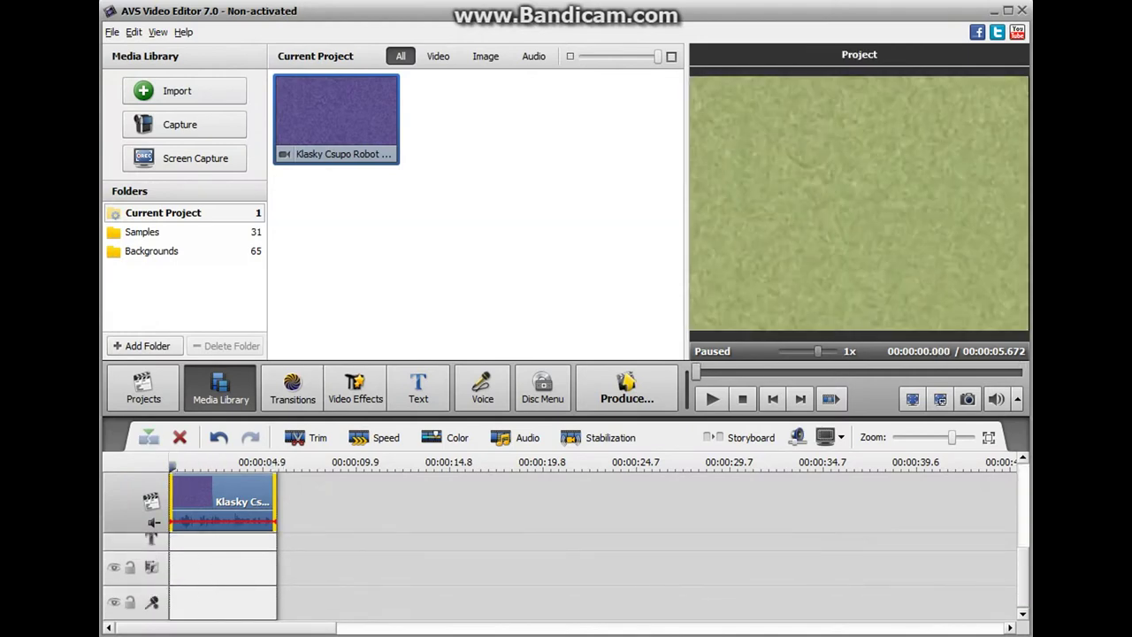
left_click_drag(336, 119, 239, 575)
Apply a Pitch Shift with a rate of 85 to the clip on the audio mix track and play the project.
right_click(188, 570)
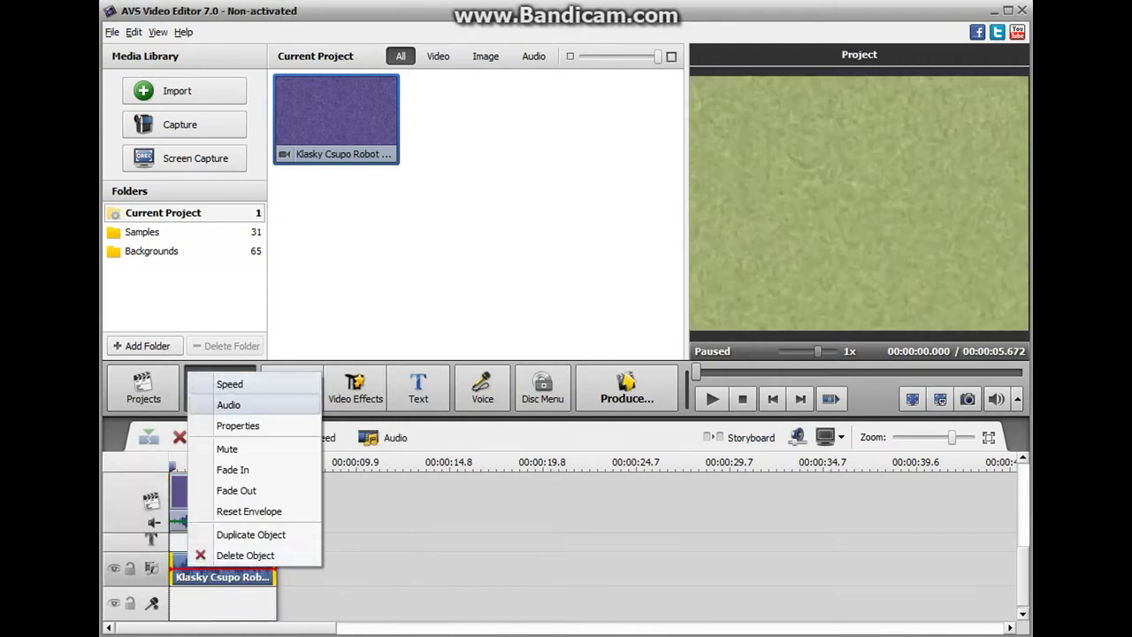
left_click(228, 405)
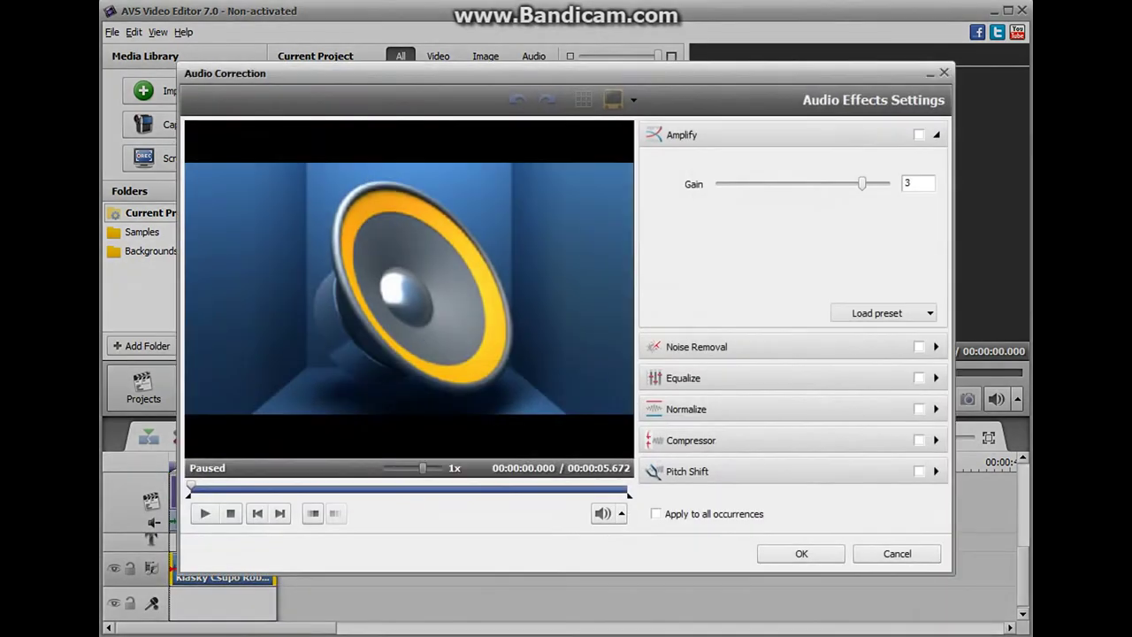
left_click(687, 467)
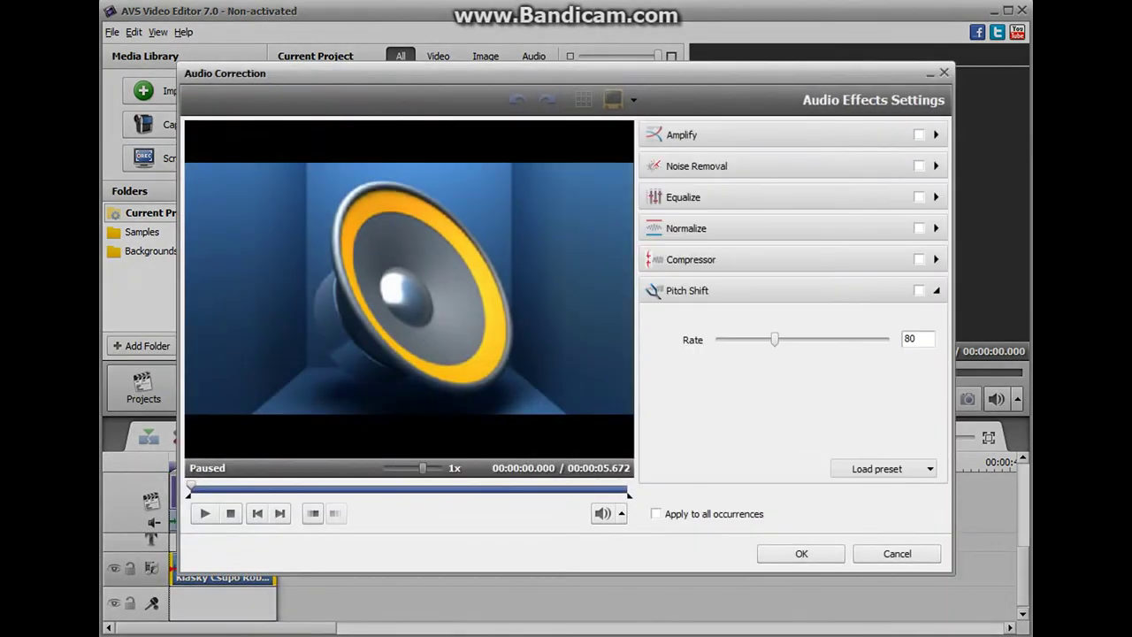
left_click_drag(775, 340, 779, 340)
left_click(802, 554)
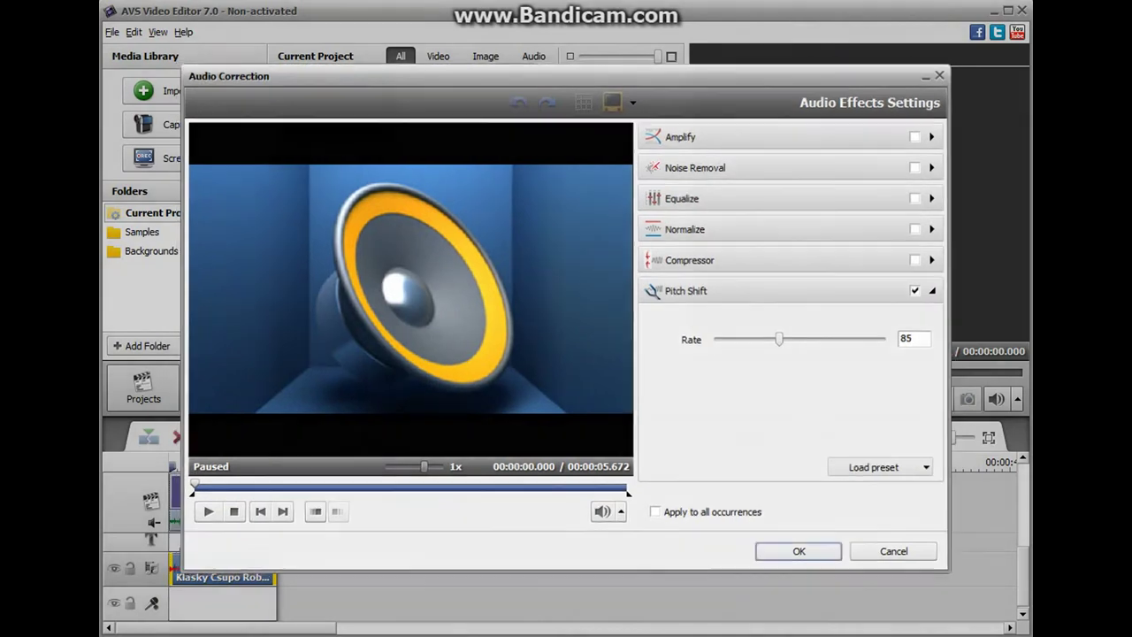
left_click(712, 399)
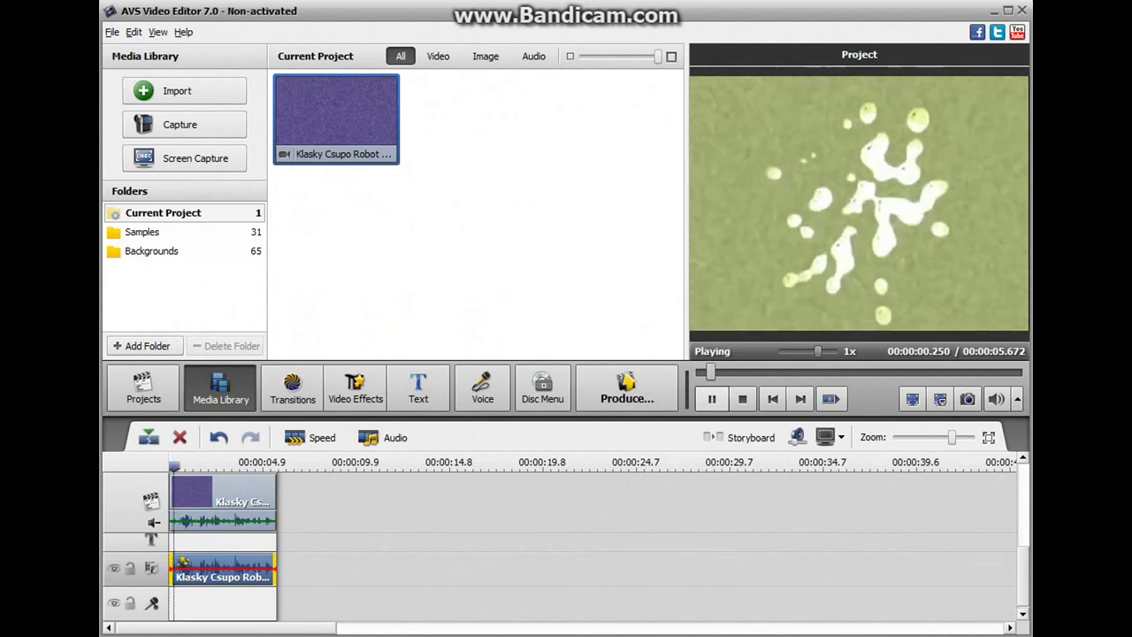